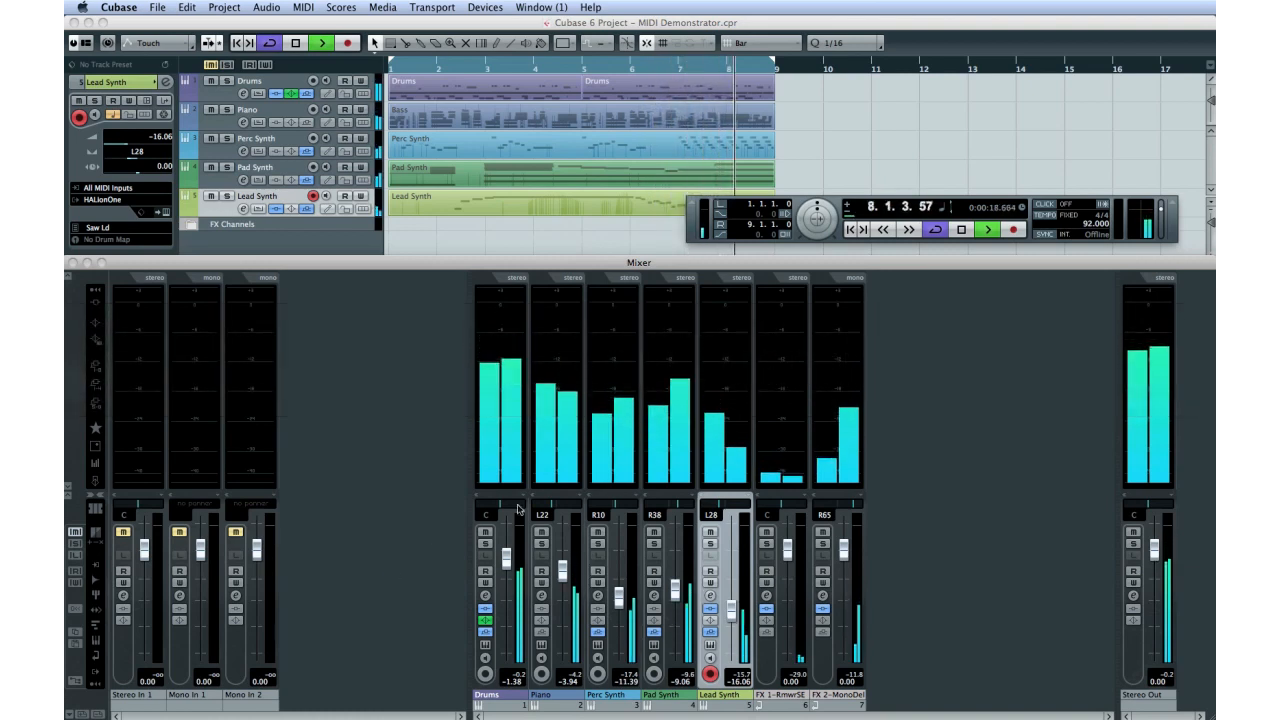
Step: Stop the project playback and audition the recorded HALionOne 01 part in the Key Editor
{"action": "left_click", "coordinate": [962, 229]}
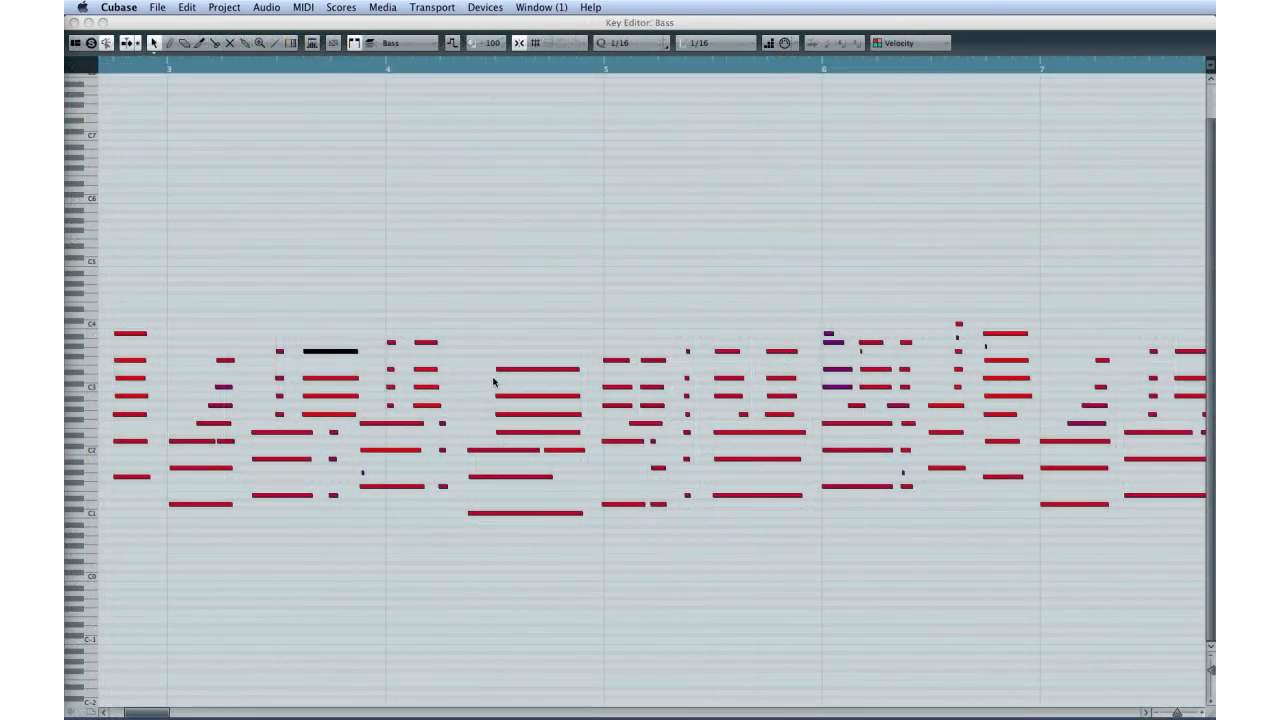
{"action": "left_click", "coordinate": [497, 371]}
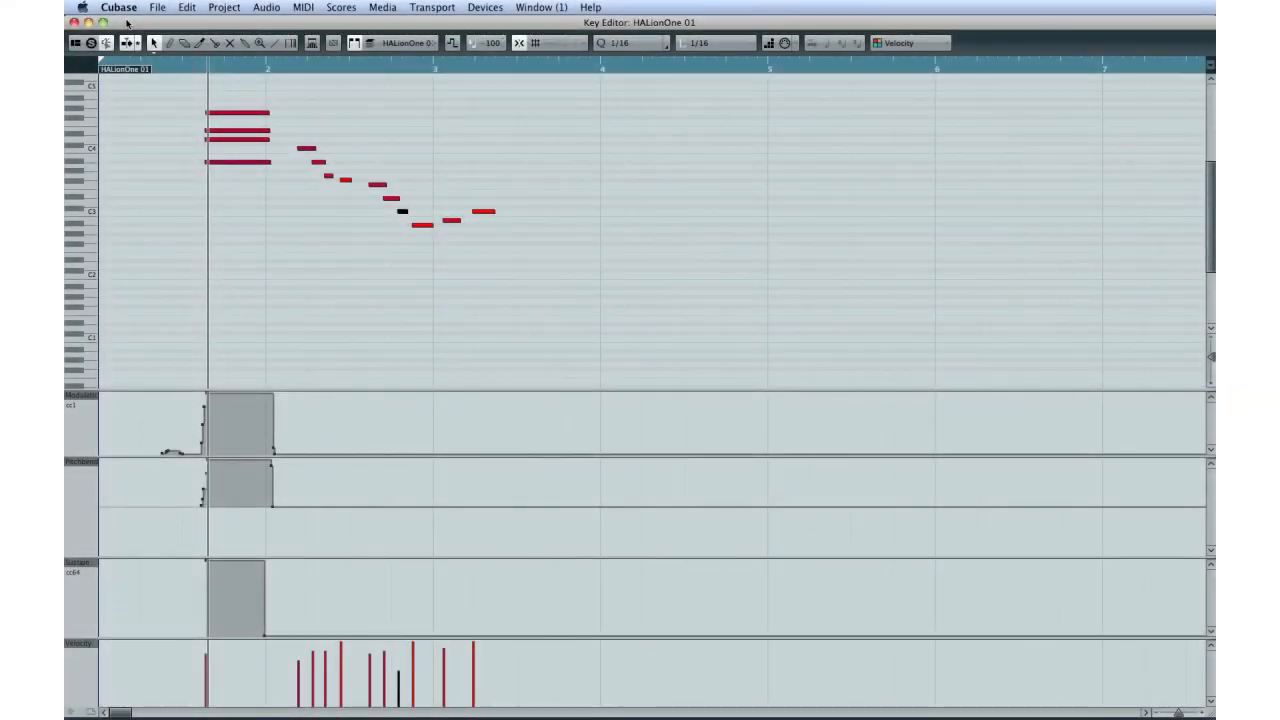
{"action": "key", "text": "space"}
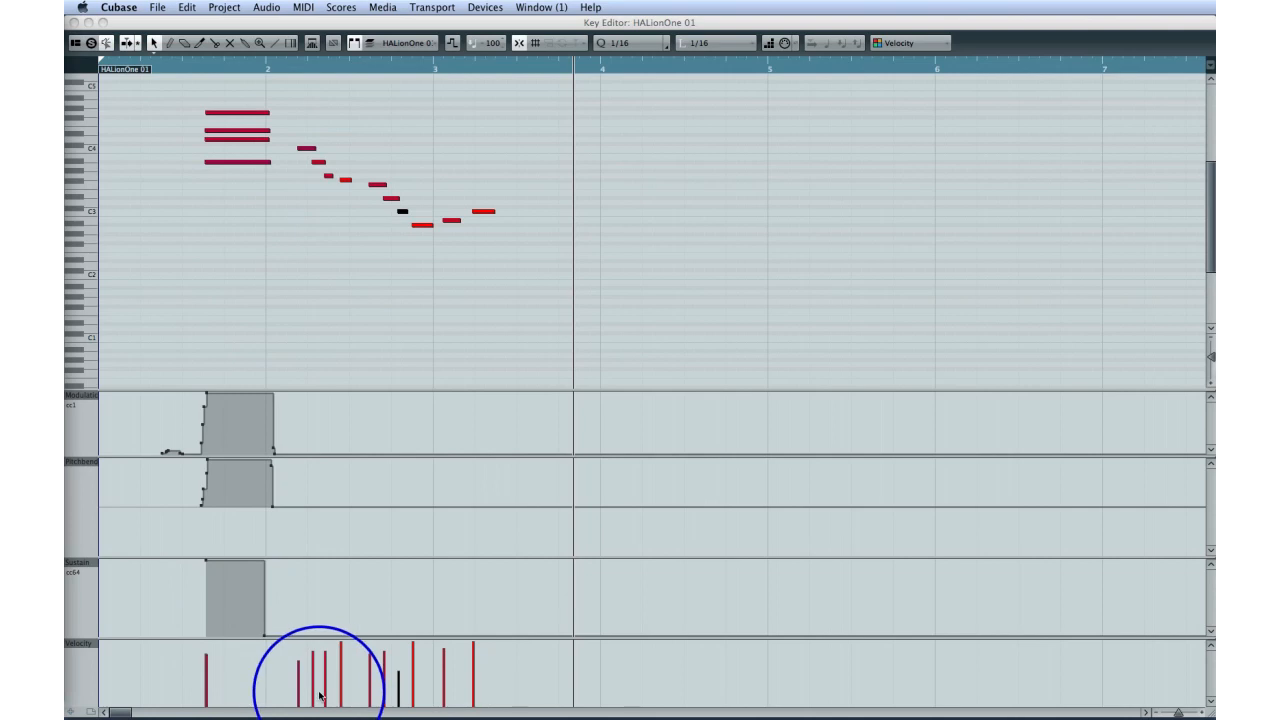
Step: Move the chord's top note to the middle of bar 3 and the modulation curve's end point to about bar 2.7
{"action": "left_click", "coordinate": [245, 113]}
{"action": "left_click_drag", "start_coordinate": [245, 113], "coordinate": [528, 117]}
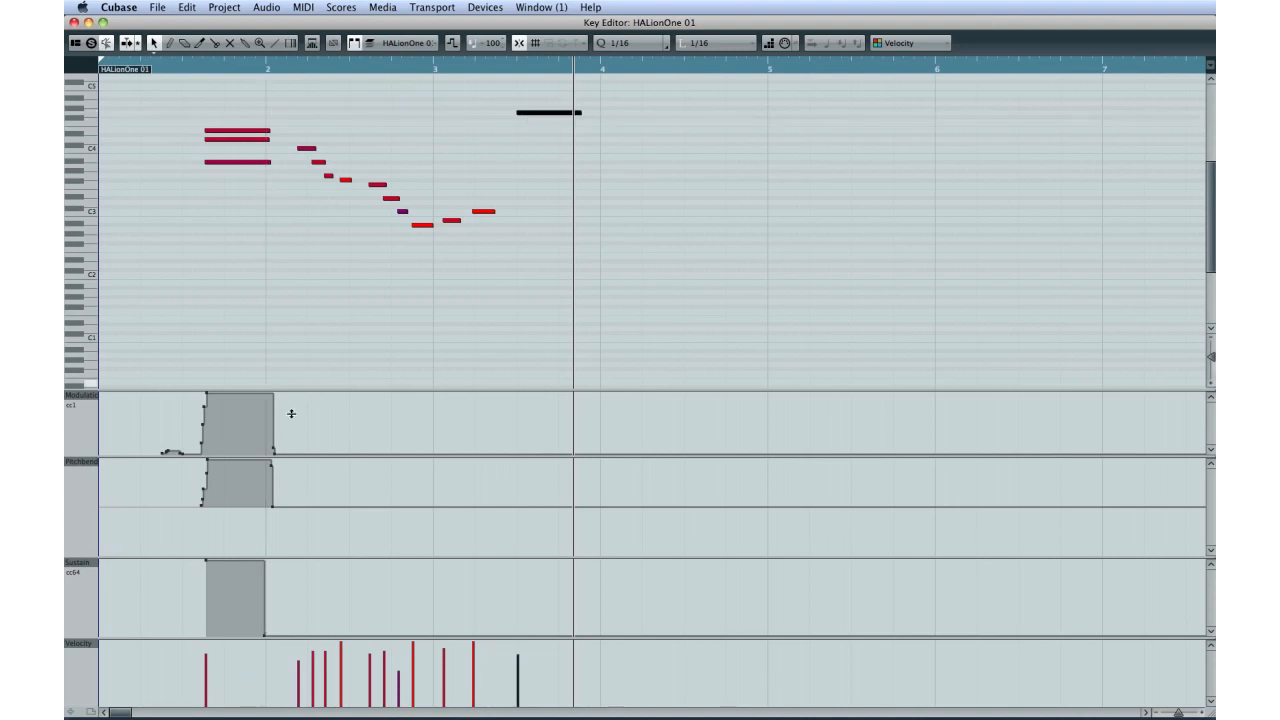
{"action": "left_click_drag", "start_coordinate": [273, 452], "coordinate": [380, 446]}
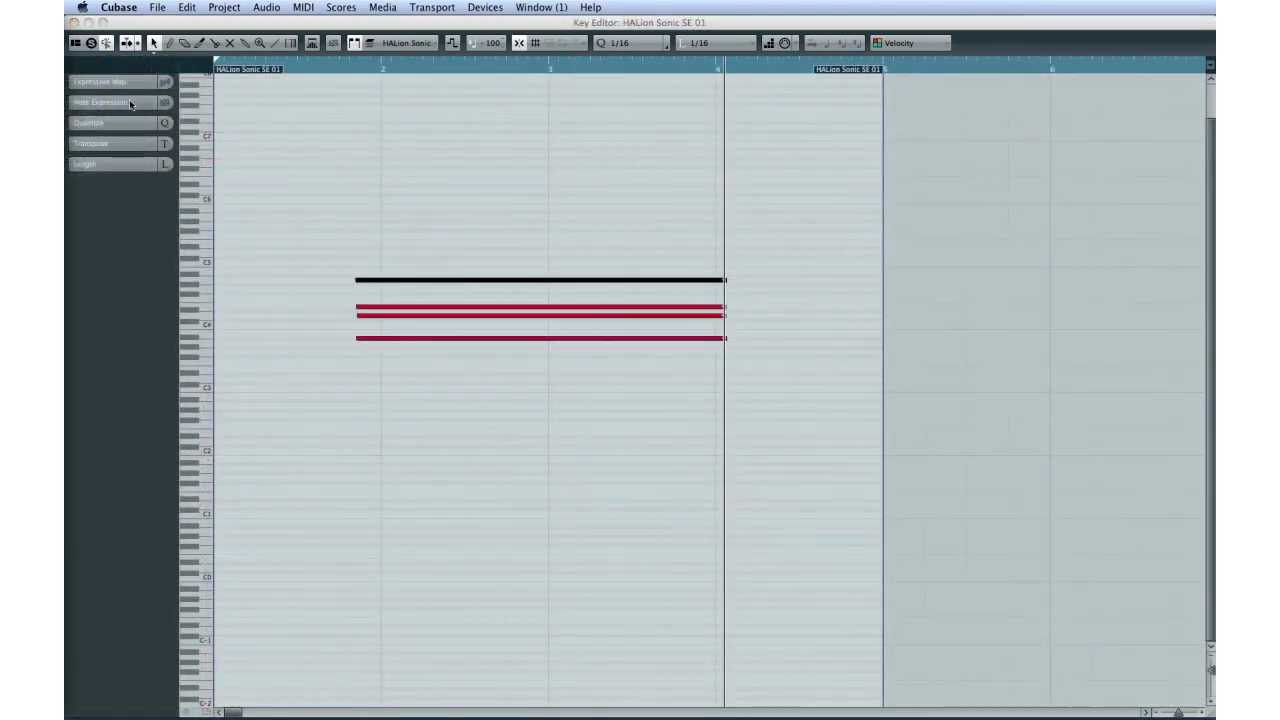
Step: Show the Note Expression settings and display CC 1 (Modulation) in the top chord note's expression editor
{"action": "left_click", "coordinate": [150, 103]}
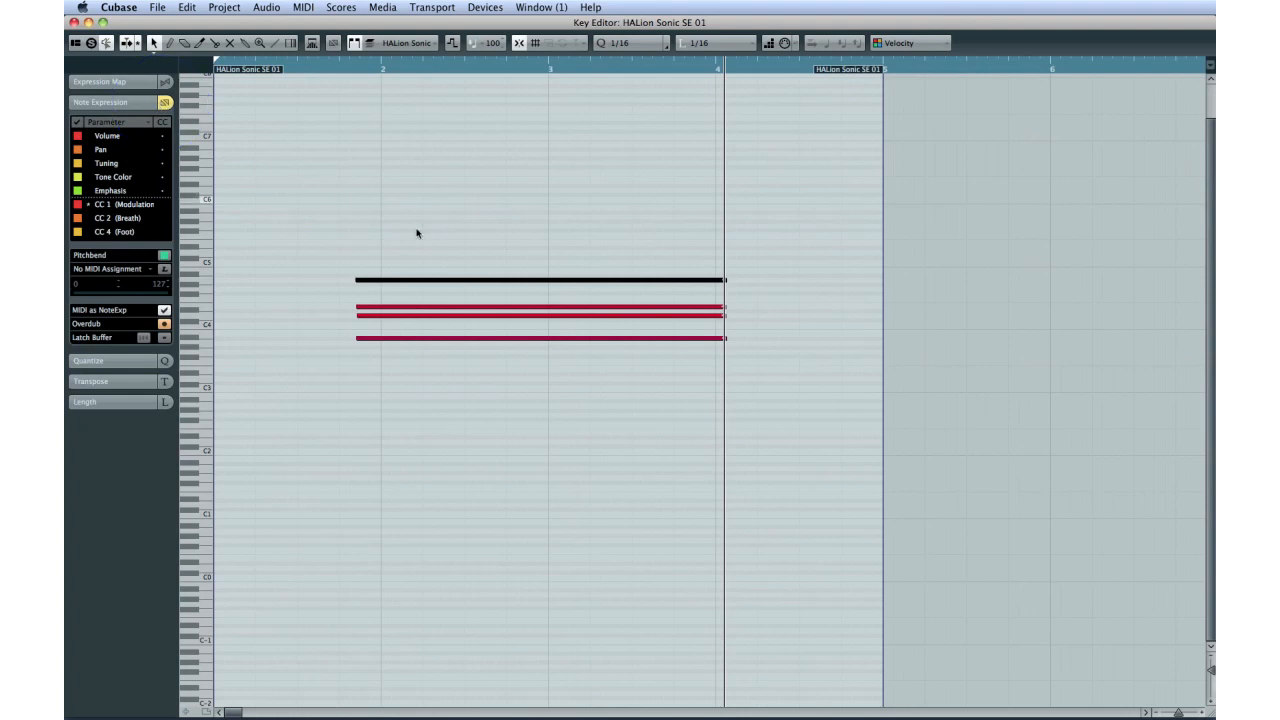
{"action": "double_click", "coordinate": [434, 281]}
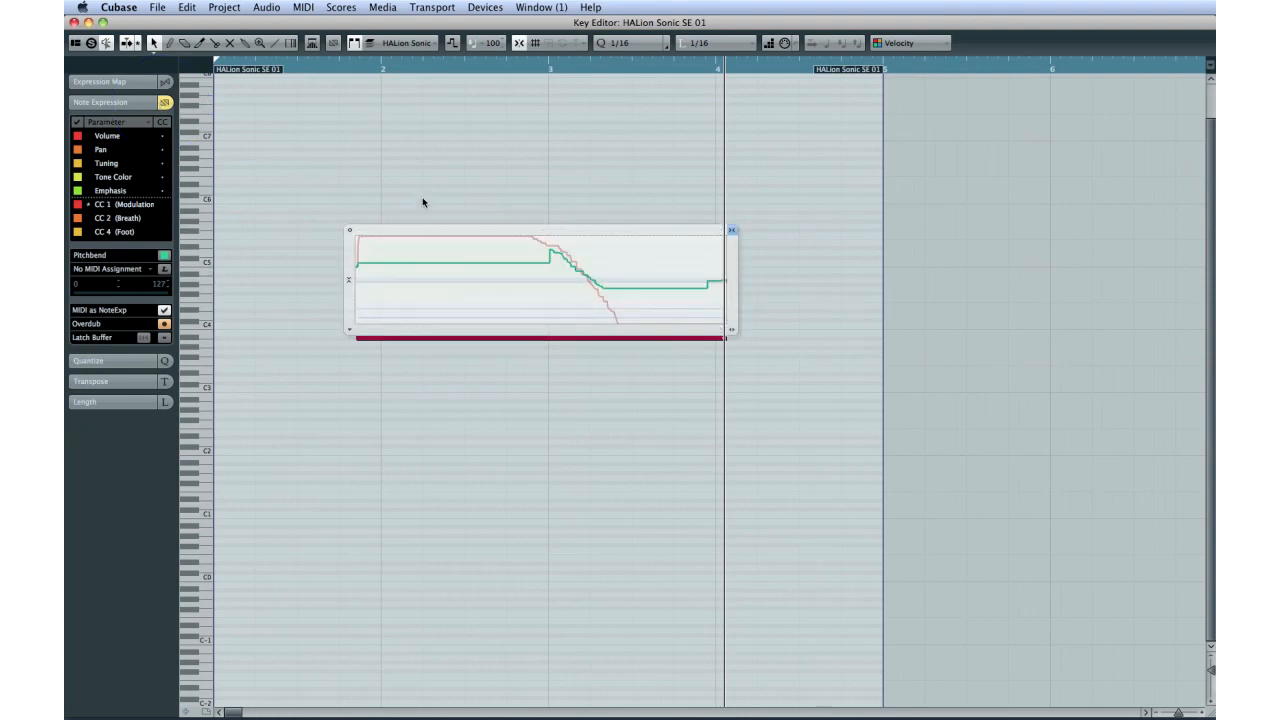
{"action": "left_click", "coordinate": [348, 330]}
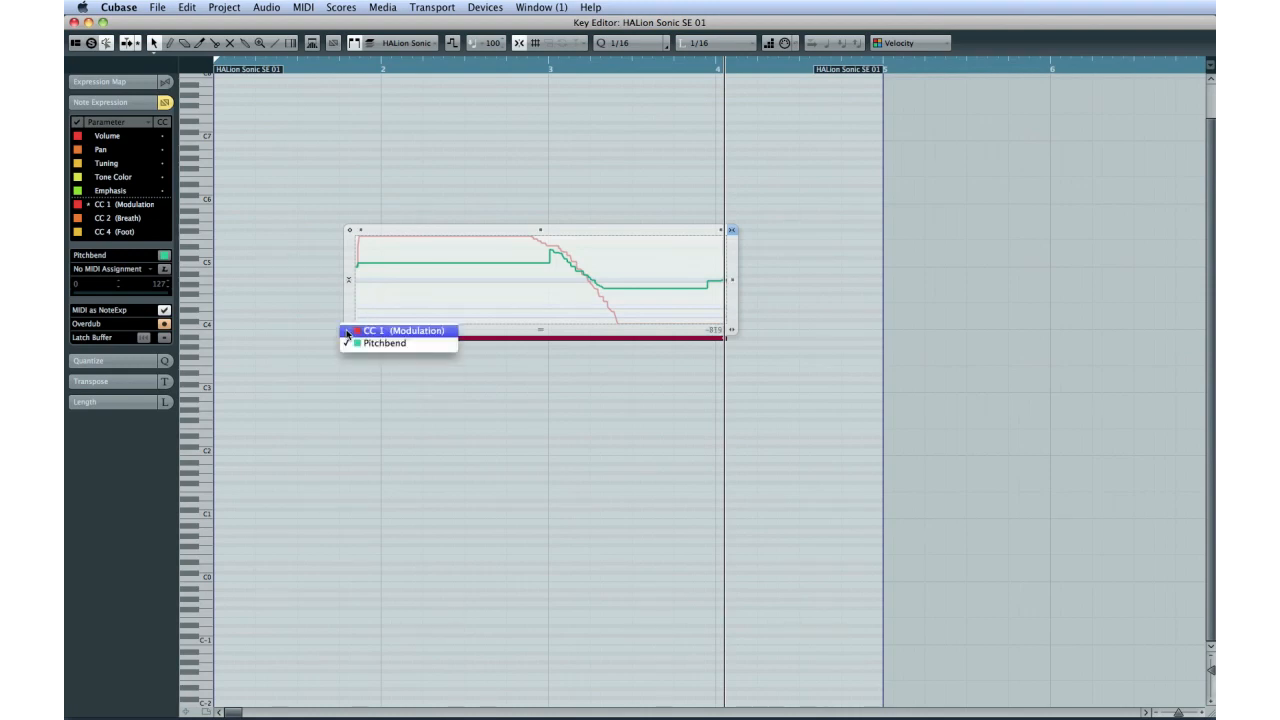
{"action": "left_click", "coordinate": [410, 337]}
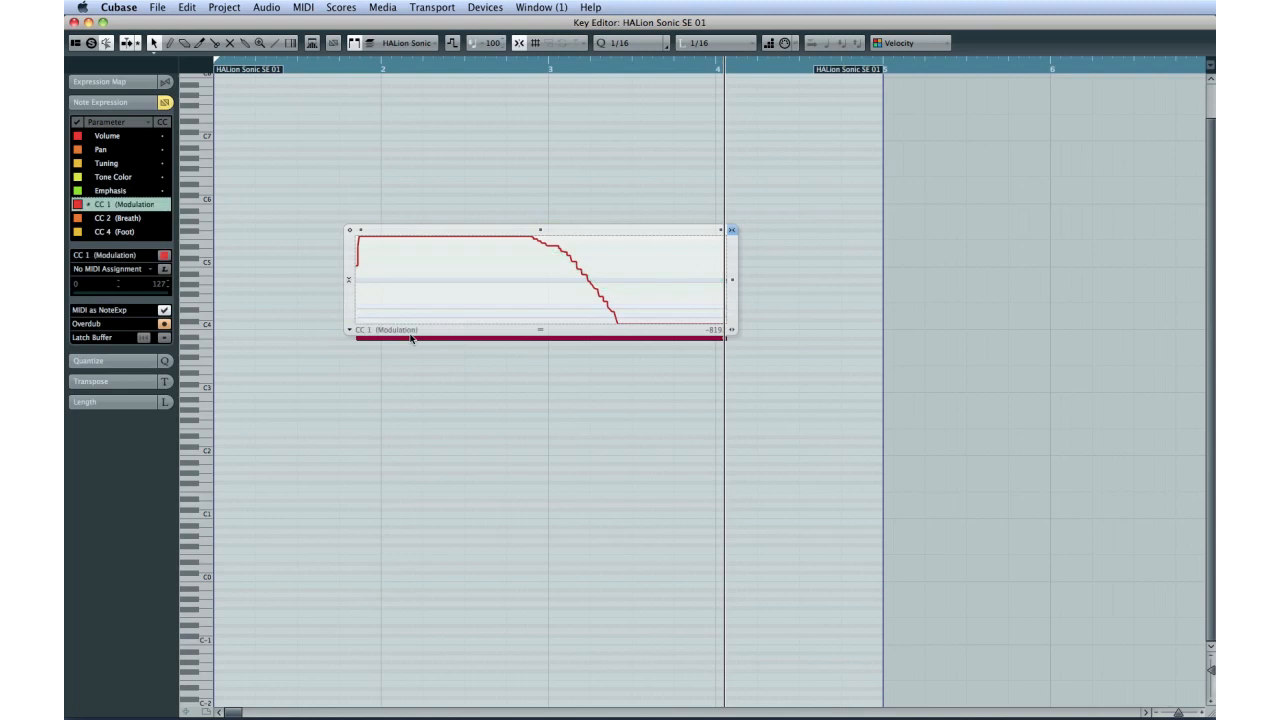
{"action": "left_click", "coordinate": [417, 345]}
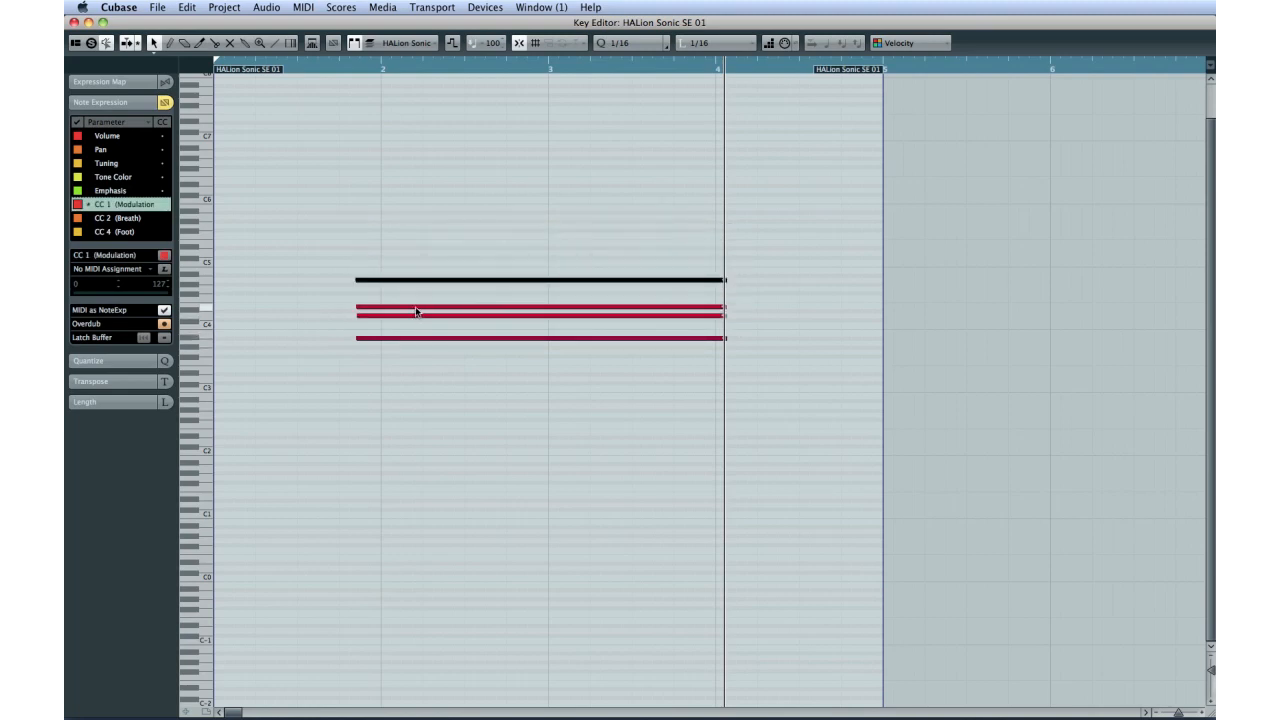
Step: Switch the second-highest note's expression editor to Pitchbend and lower its curve
{"action": "double_click", "coordinate": [417, 310]}
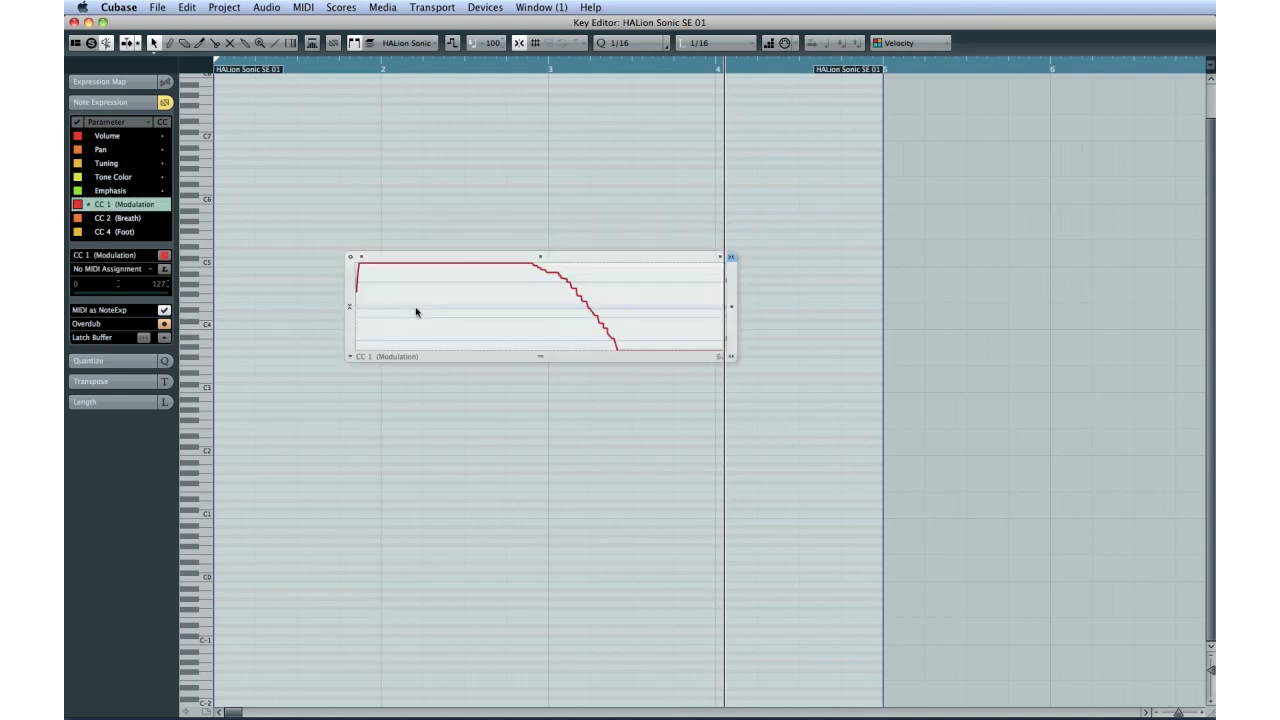
{"action": "left_click", "coordinate": [352, 357]}
{"action": "left_click", "coordinate": [357, 367]}
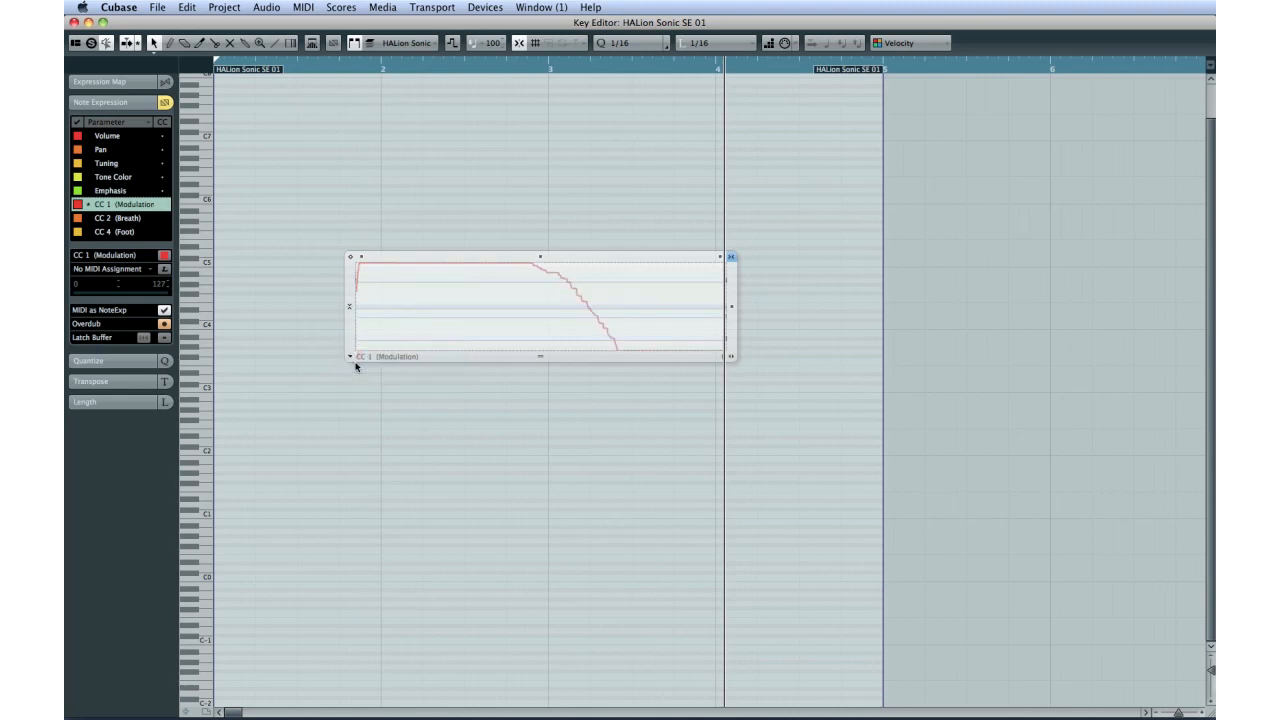
{"action": "left_click_drag", "start_coordinate": [562, 273], "coordinate": [560, 310]}
{"action": "left_click", "coordinate": [522, 374]}
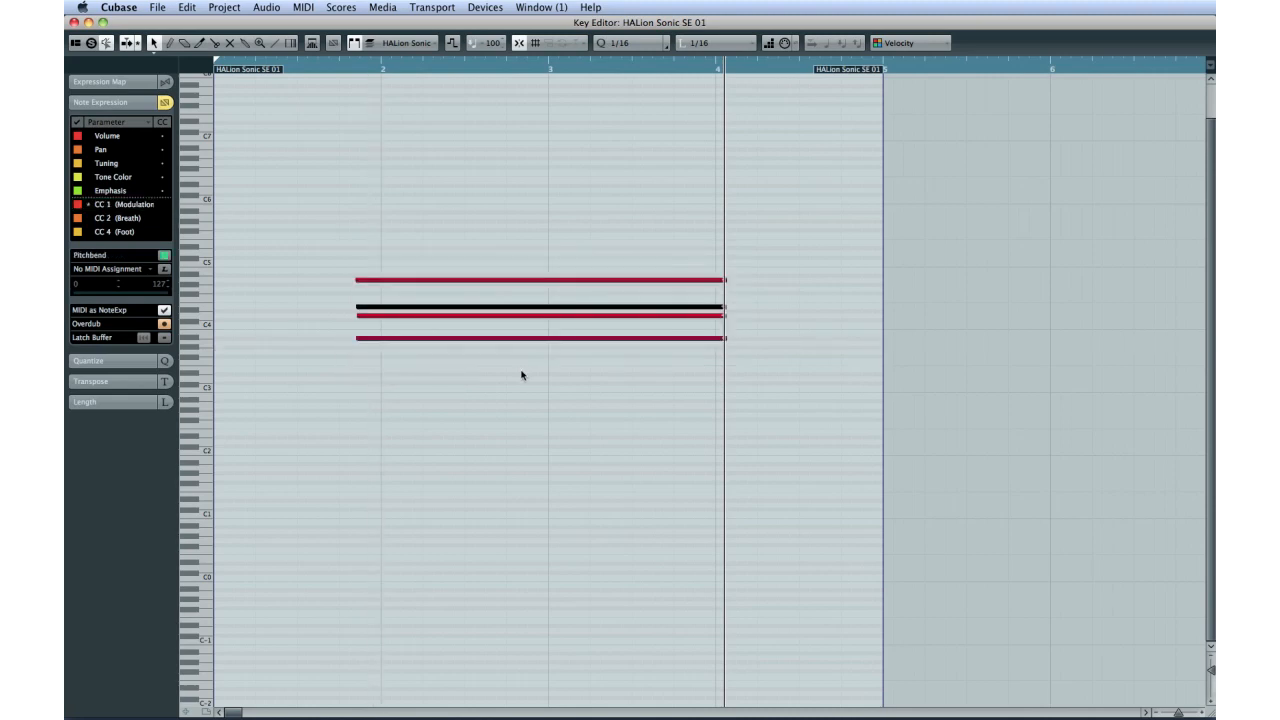
Step: Lower the Pitchbend curve of the third-highest chord note in its expression editor
{"action": "double_click", "coordinate": [486, 315]}
{"action": "left_click_drag", "start_coordinate": [403, 269], "coordinate": [389, 336]}
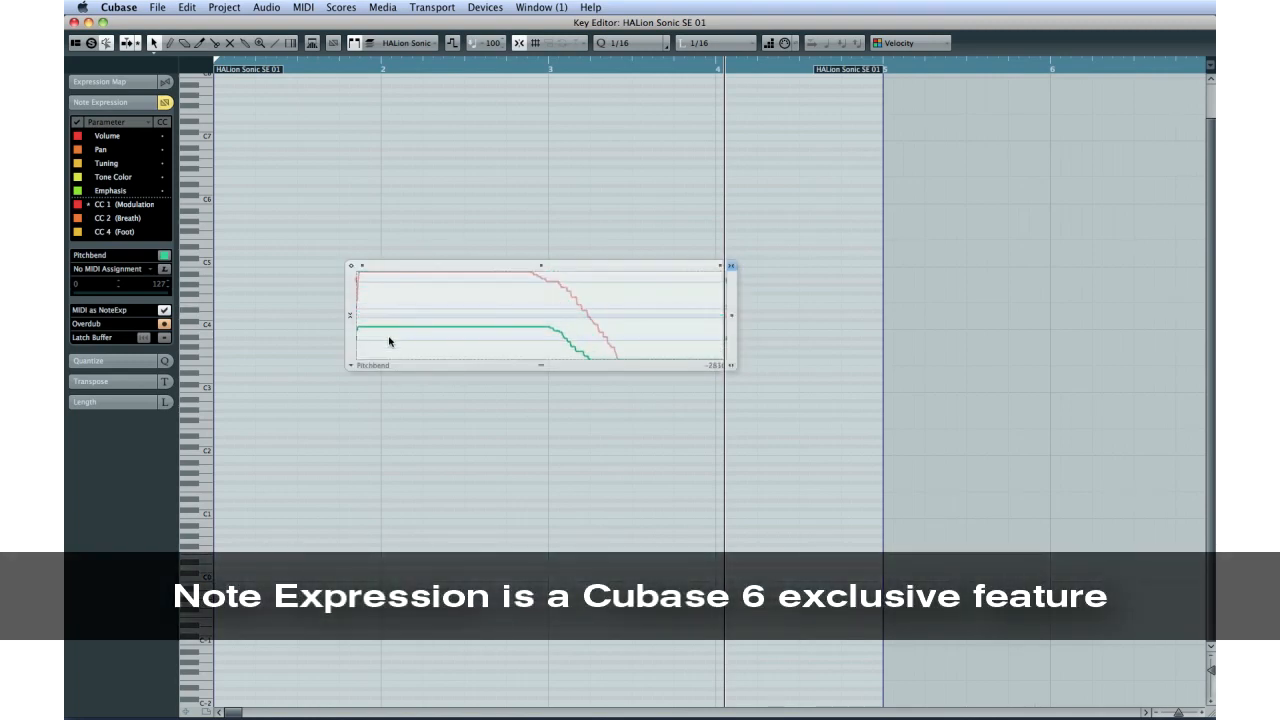
{"action": "left_click", "coordinate": [400, 384]}
Step: Reshape the lowest chord note's Pitchbend curve so that its drop starts near bar 2
{"action": "left_click", "coordinate": [405, 340]}
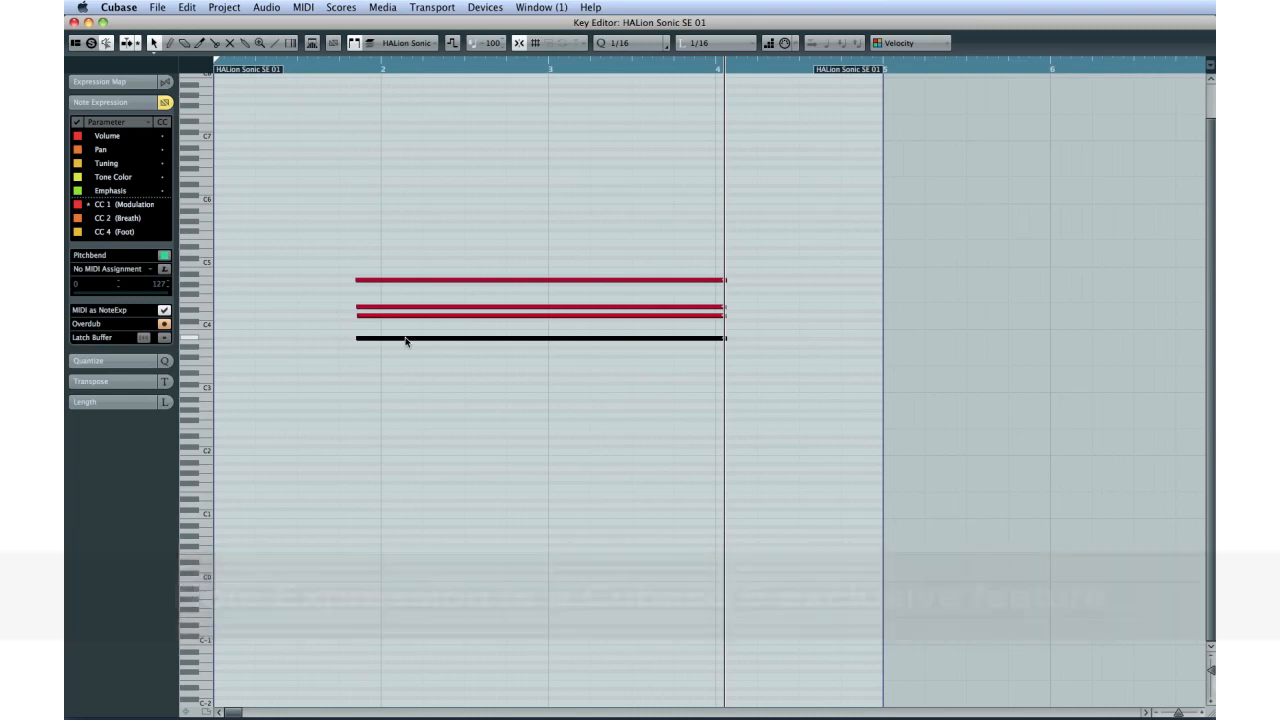
{"action": "double_click", "coordinate": [405, 340]}
{"action": "left_click_drag", "start_coordinate": [565, 318], "coordinate": [399, 381]}
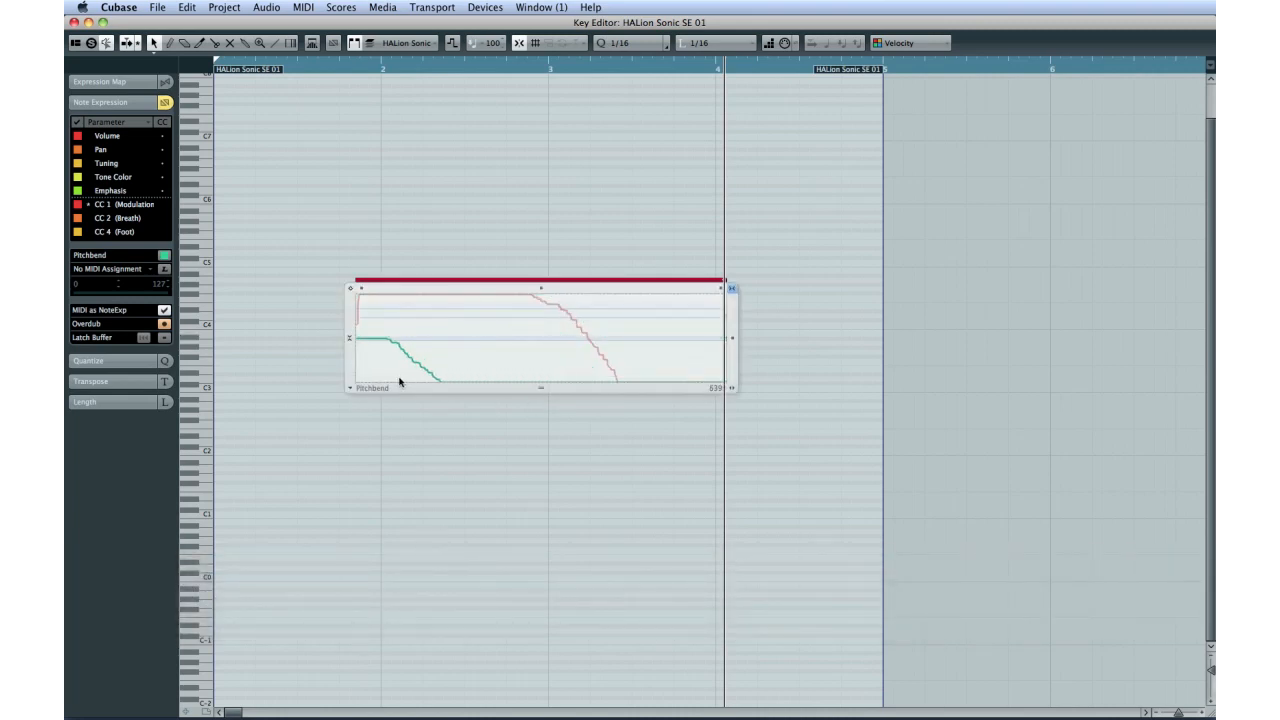
{"action": "left_click", "coordinate": [435, 432]}
Step: Move the second-highest note higher to start just before bar 3, enlarging the part, and inspect its expression curves
{"action": "left_click", "coordinate": [387, 308]}
{"action": "left_click_drag", "start_coordinate": [387, 310], "coordinate": [566, 222]}
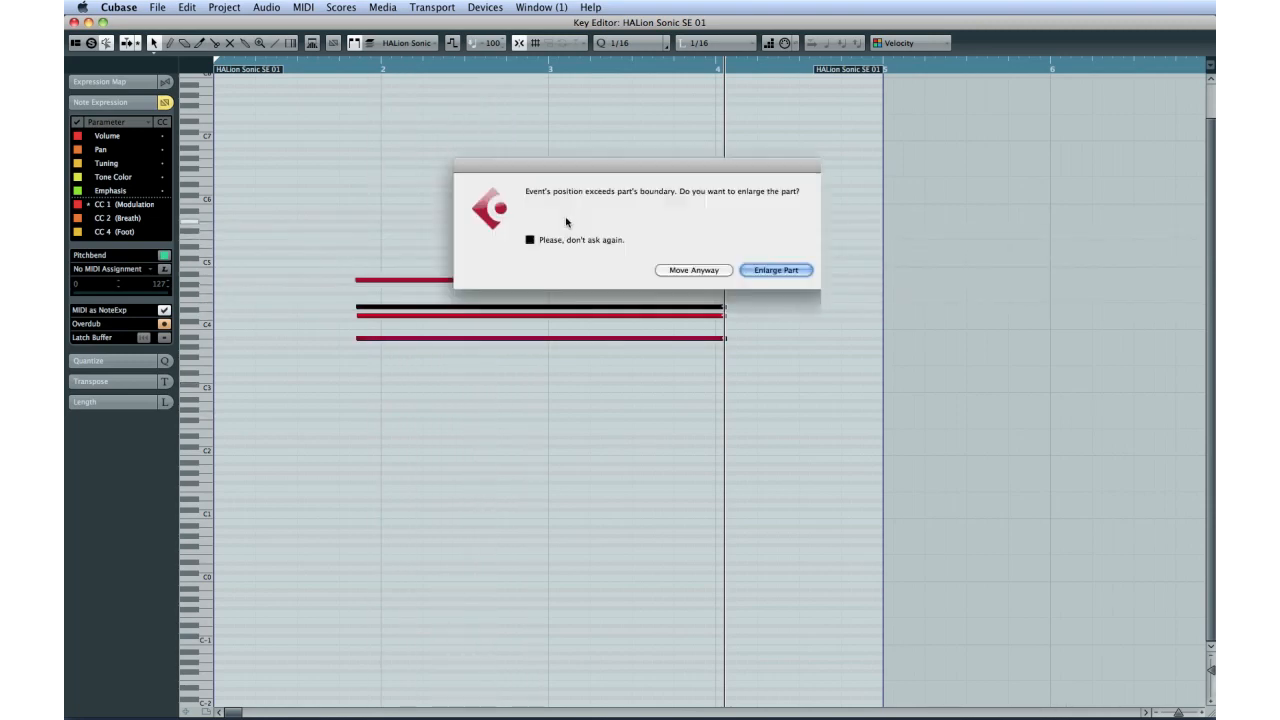
{"action": "left_click", "coordinate": [748, 271]}
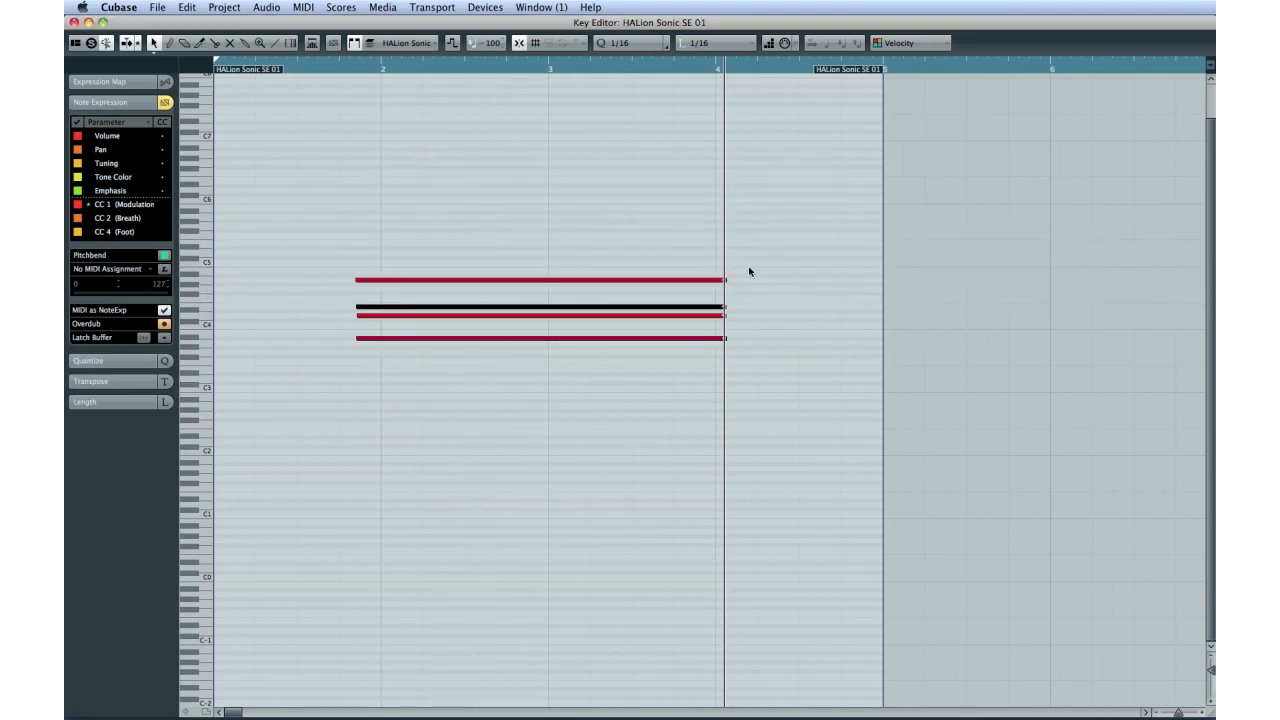
{"action": "double_click", "coordinate": [669, 227]}
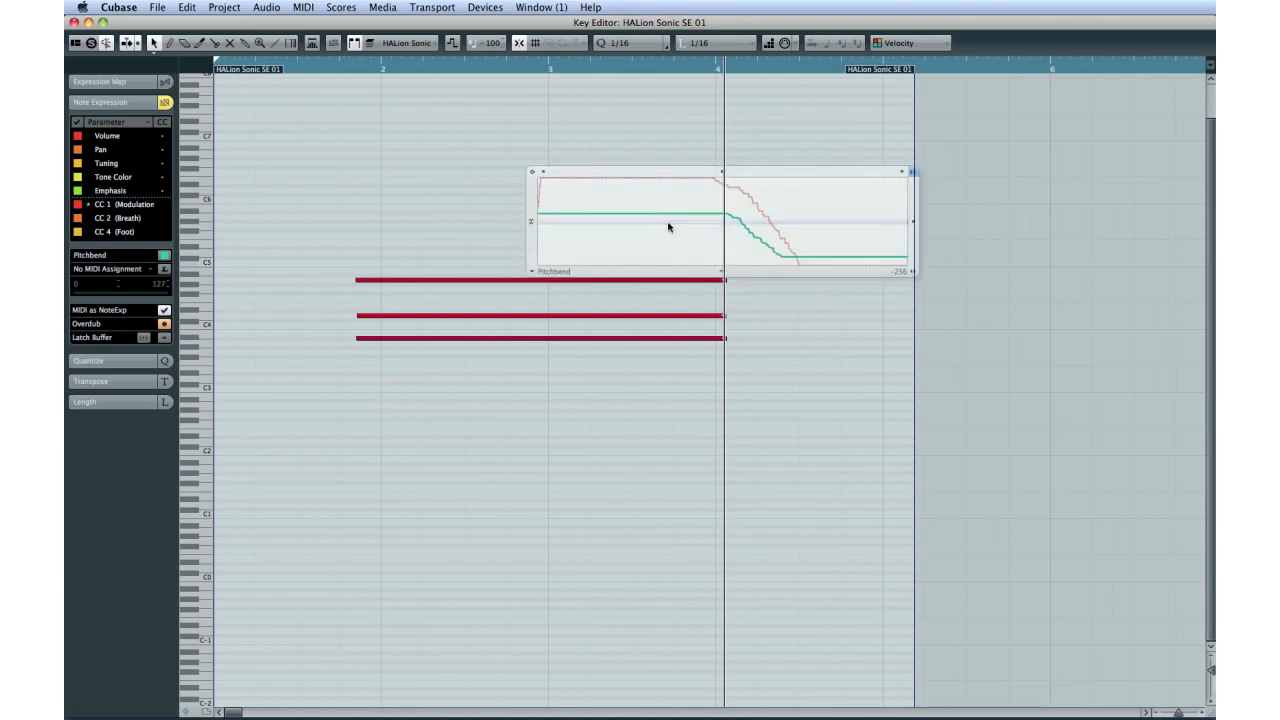
{"action": "left_click", "coordinate": [478, 322]}
Step: Raise the Pitchbend curve slightly for the chord note just below C4's upper neighbours, second from the lowest
{"action": "left_click", "coordinate": [479, 316]}
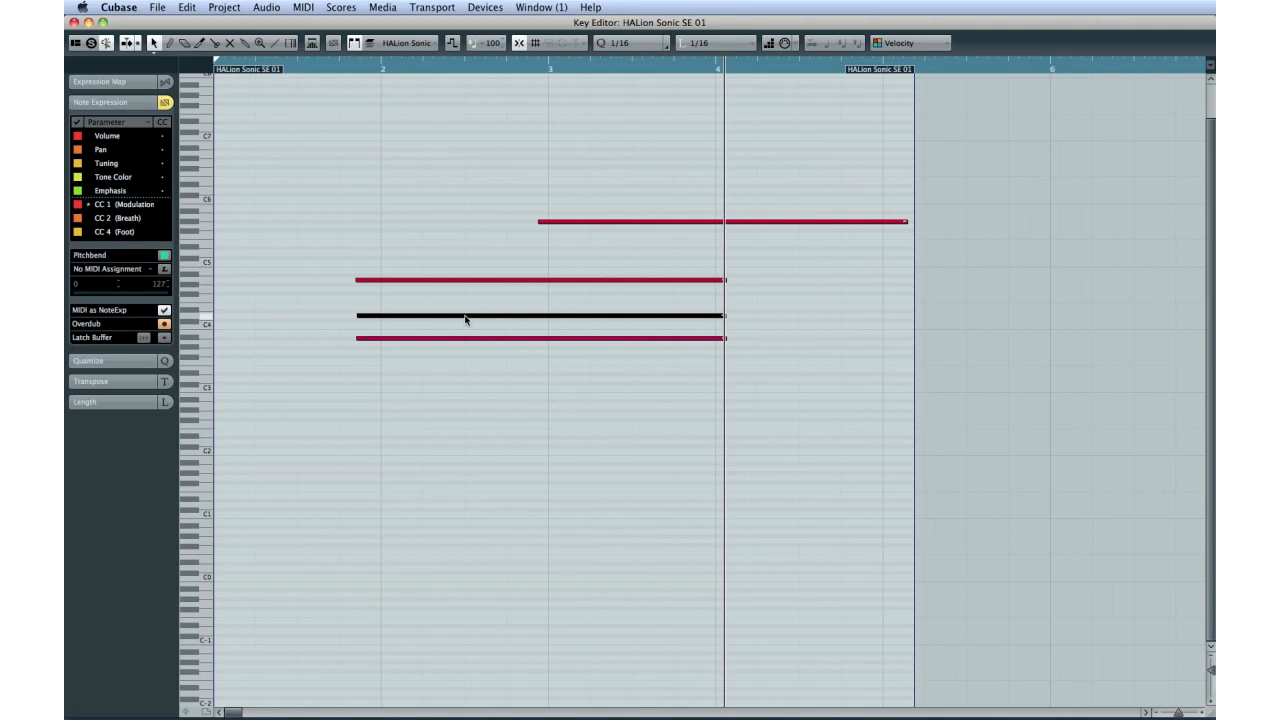
{"action": "double_click", "coordinate": [465, 316]}
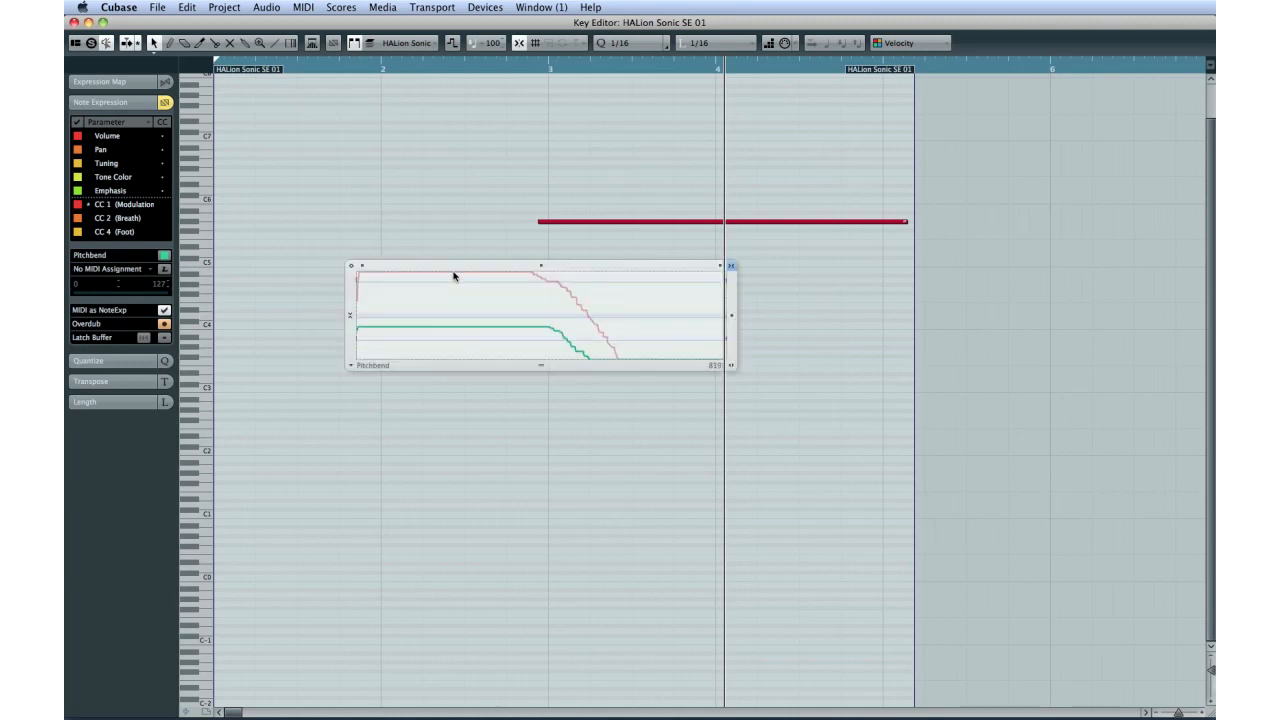
{"action": "left_click_drag", "start_coordinate": [477, 268], "coordinate": [476, 261]}
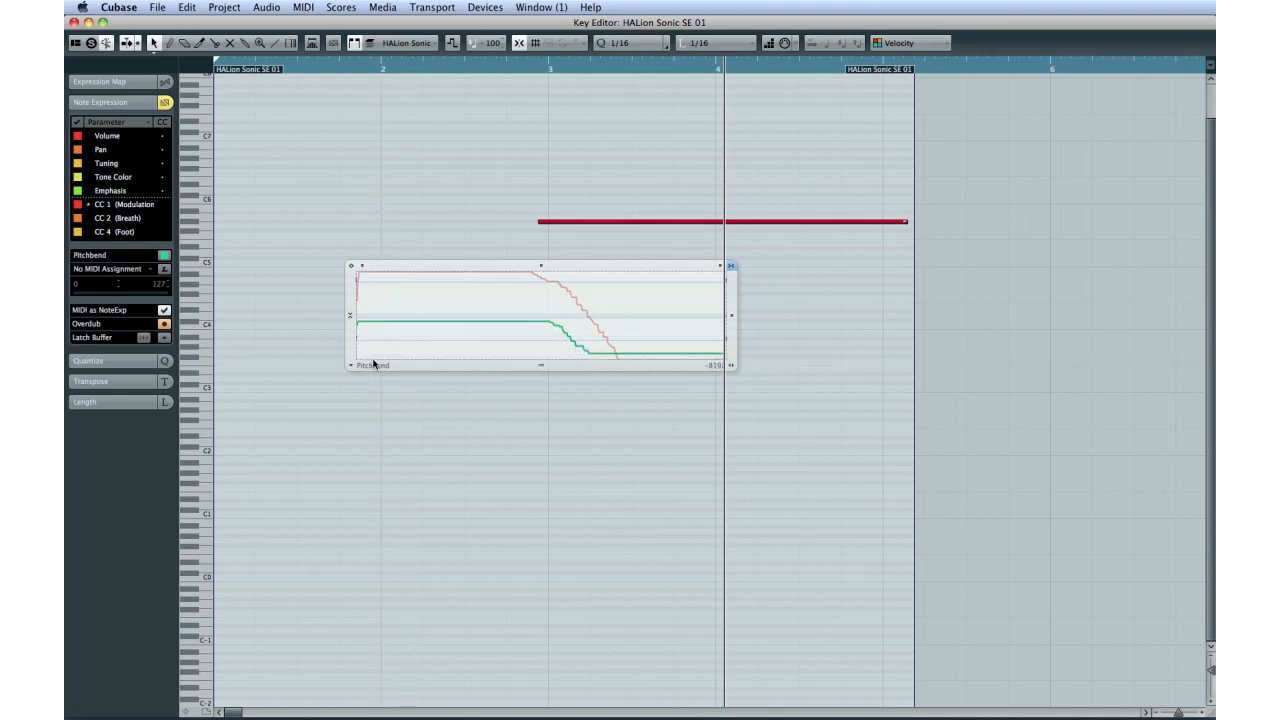
Step: Switch that note's expression editor to CC 1 (Modulation) and pull its curve earlier and lower
{"action": "left_click", "coordinate": [356, 366]}
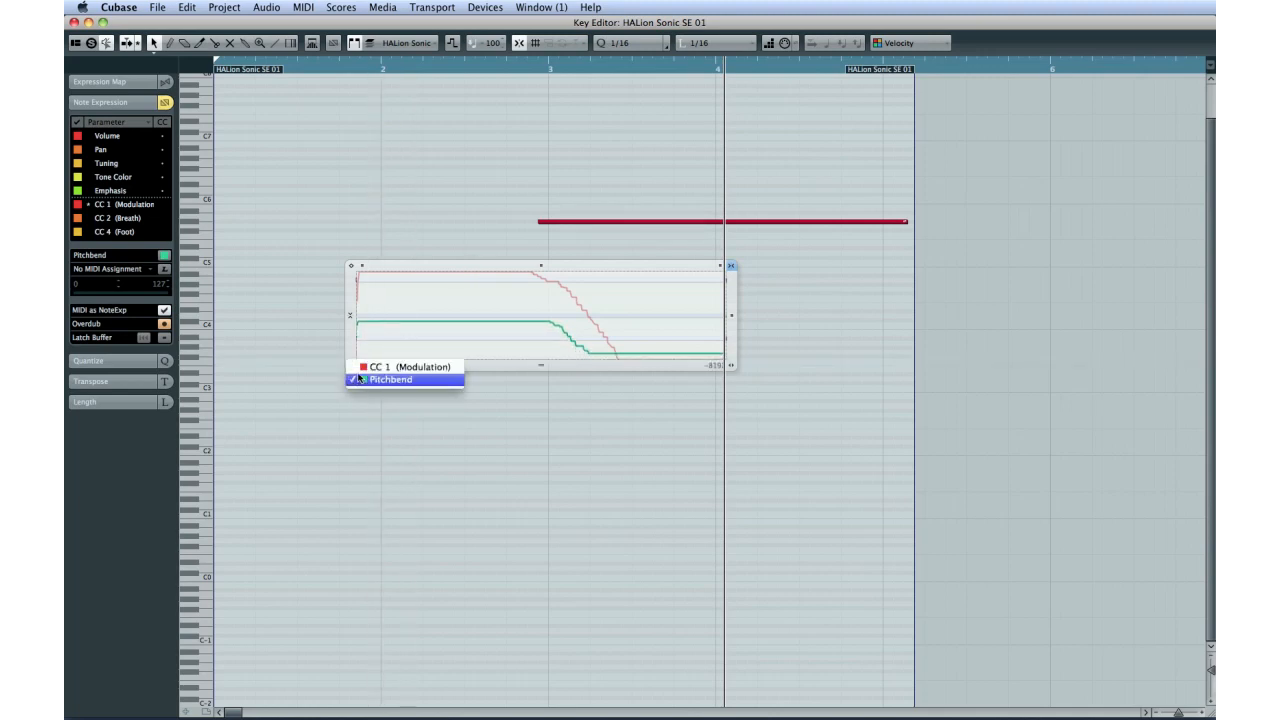
{"action": "left_click", "coordinate": [385, 366]}
{"action": "mouse_move", "coordinate": [541, 284]}
{"action": "left_mouse_down"}
{"action": "mouse_move", "coordinate": [526, 306]}
{"action": "mouse_move", "coordinate": [437, 351]}
{"action": "left_mouse_up"}
{"action": "left_click", "coordinate": [434, 409]}
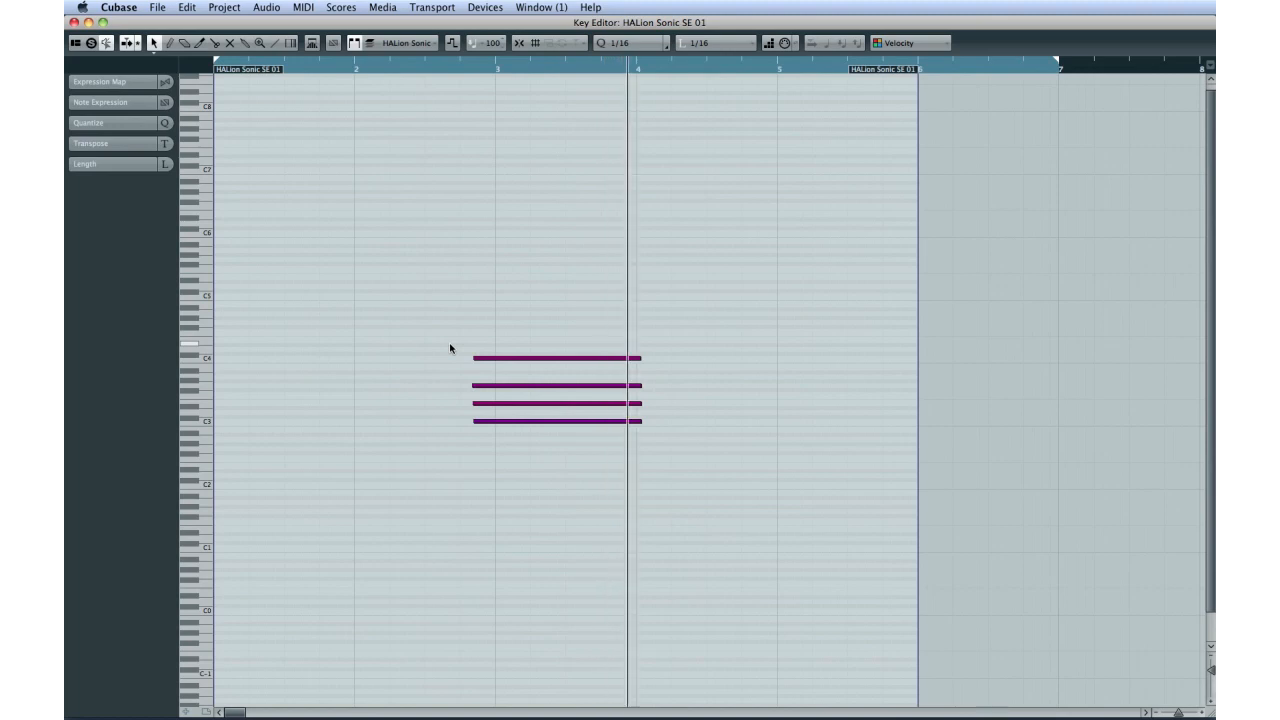
Step: Show the Note Expression parameters for the new four-note chord and choose Pitchbend
{"action": "left_click", "coordinate": [126, 105]}
{"action": "scroll", "coordinate": [127, 177], "scroll_direction": "down", "scroll_amount": 4}
{"action": "scroll", "coordinate": [126, 178], "scroll_direction": "down", "scroll_amount": 2}
{"action": "left_click", "coordinate": [121, 211]}
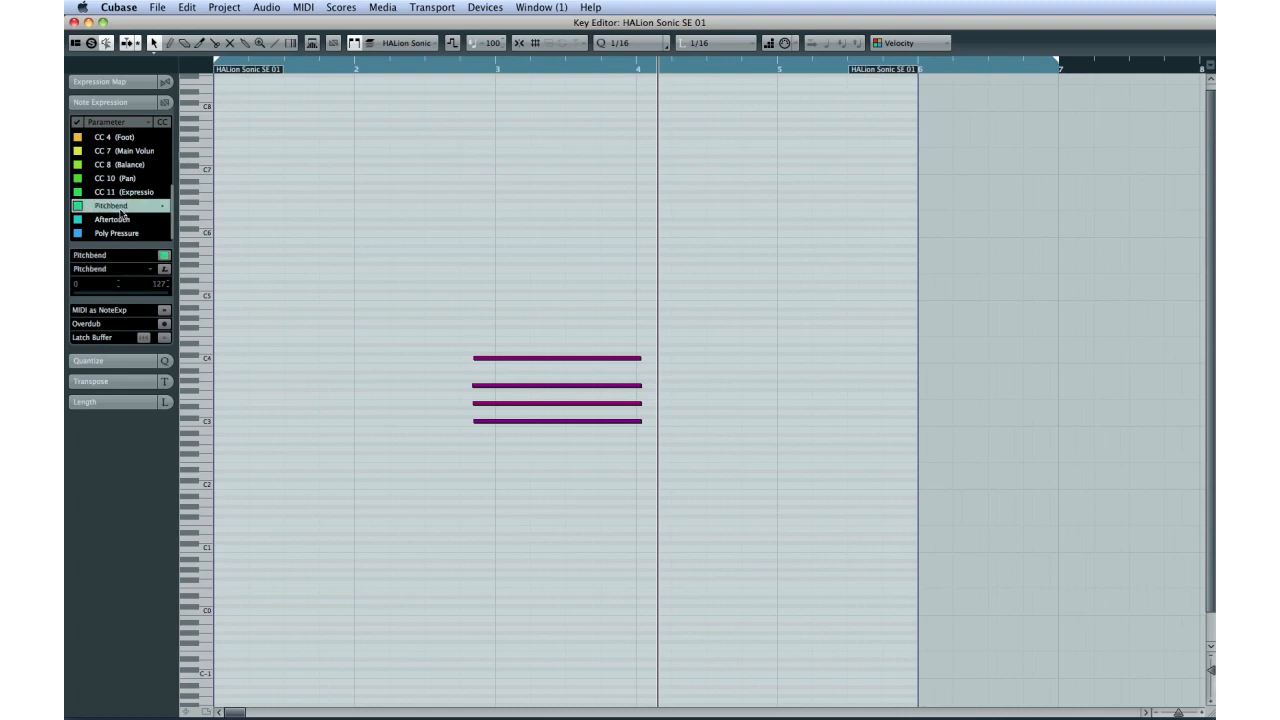
Step: Draw a Pitchbend curve on the C4 note that rises, dips below centre and returns to about centre
{"action": "double_click", "coordinate": [493, 359]}
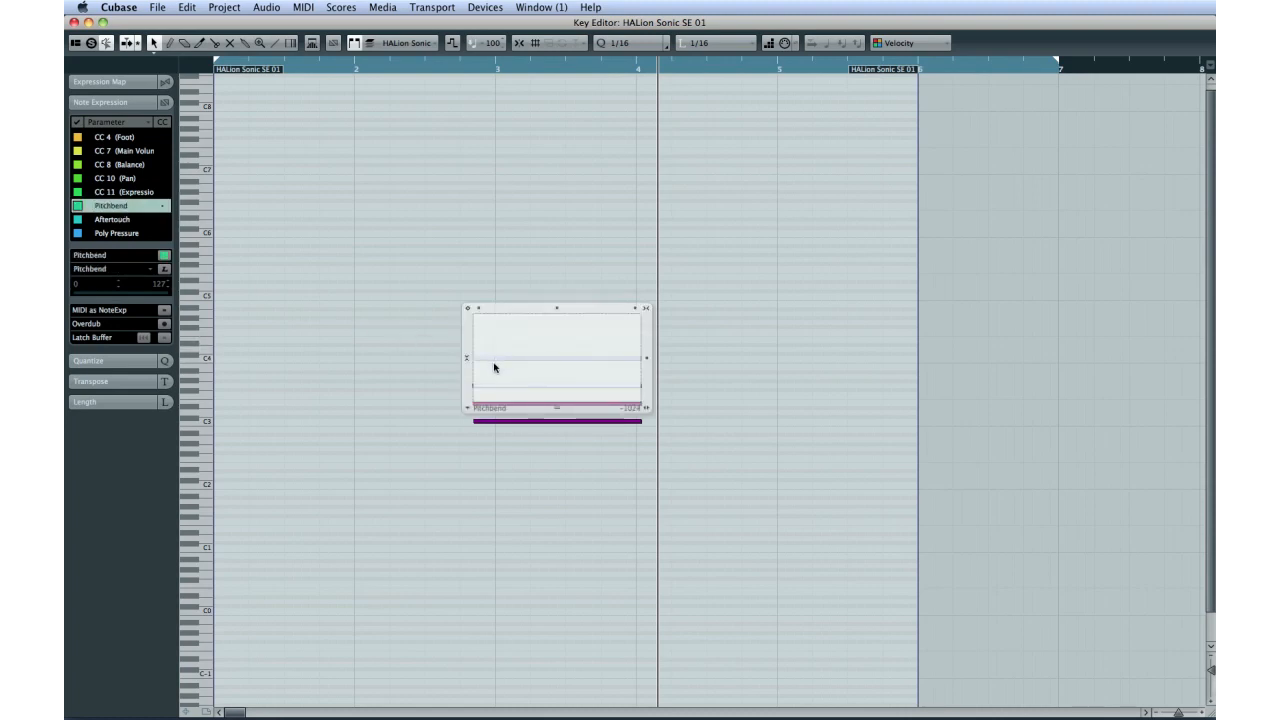
{"action": "right_click", "coordinate": [494, 365]}
{"action": "left_click", "coordinate": [508, 361]}
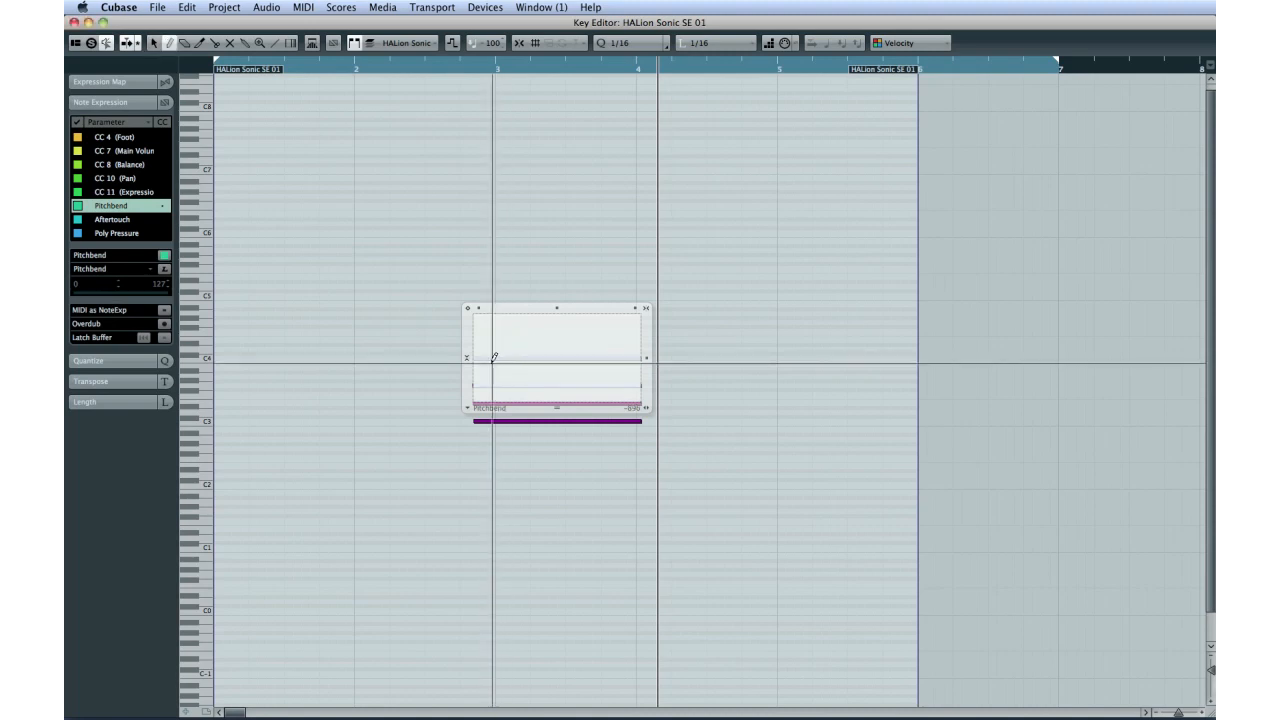
{"action": "mouse_move", "coordinate": [486, 357]}
{"action": "left_mouse_down"}
{"action": "mouse_move", "coordinate": [536, 330]}
{"action": "mouse_move", "coordinate": [569, 381]}
{"action": "mouse_move", "coordinate": [603, 350]}
{"action": "left_mouse_up"}
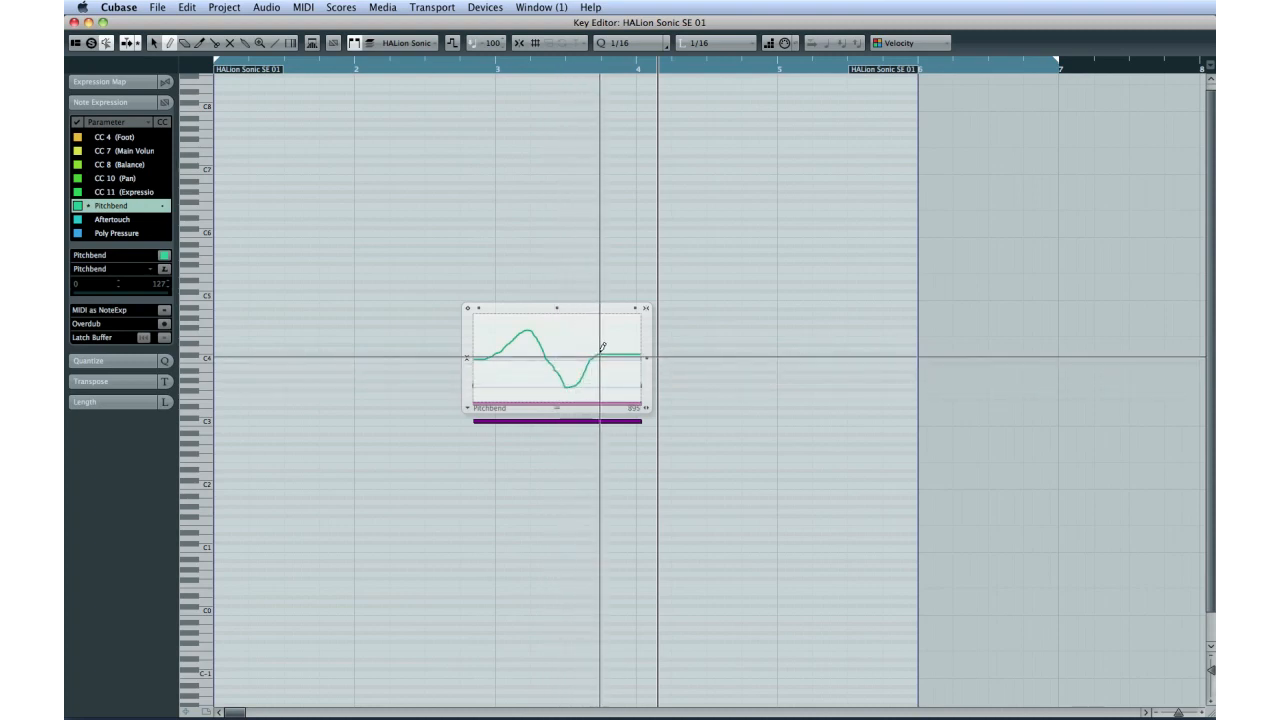
{"action": "key", "text": "1"}
{"action": "left_click", "coordinate": [449, 231]}
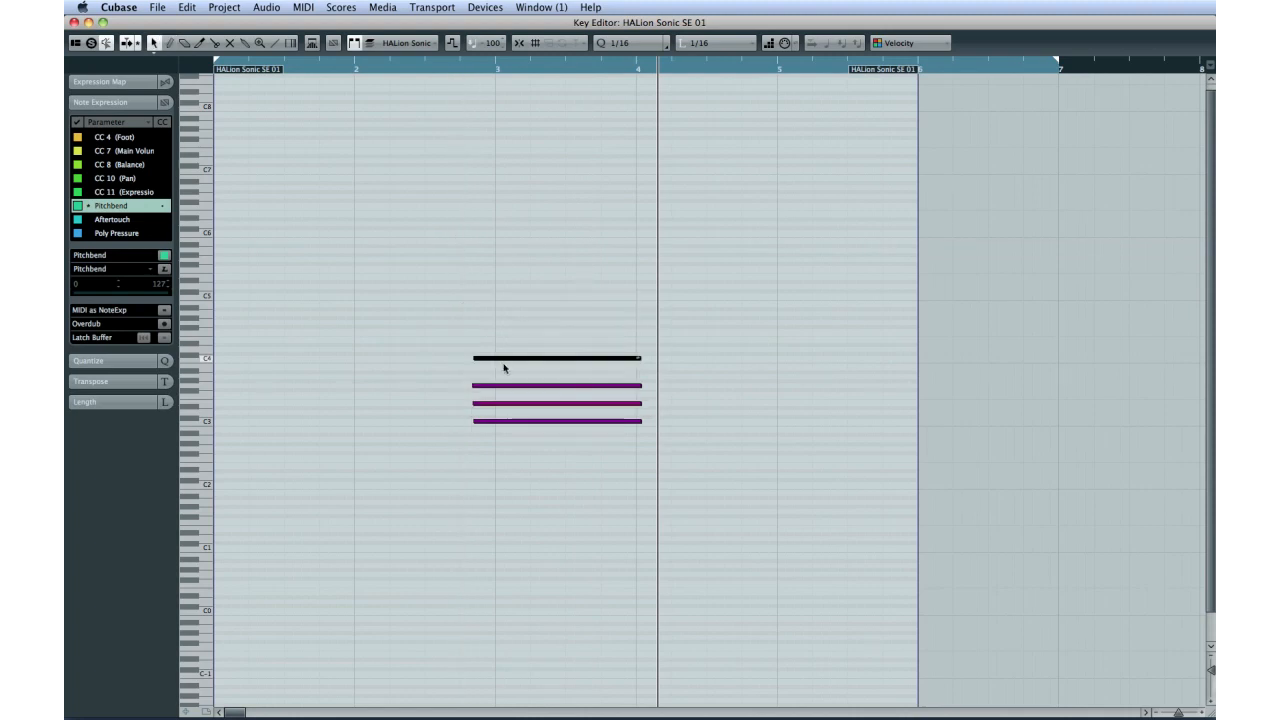
{"action": "left_click", "coordinate": [479, 386]}
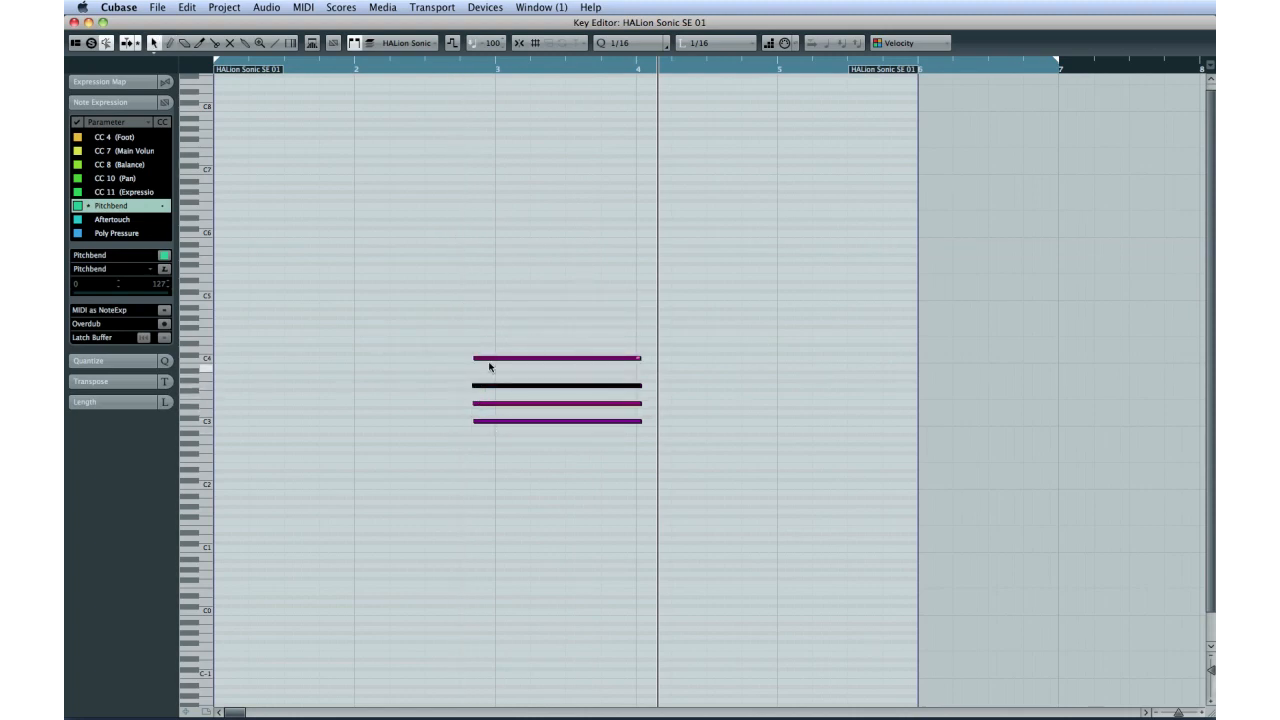
{"action": "left_click", "coordinate": [489, 360]}
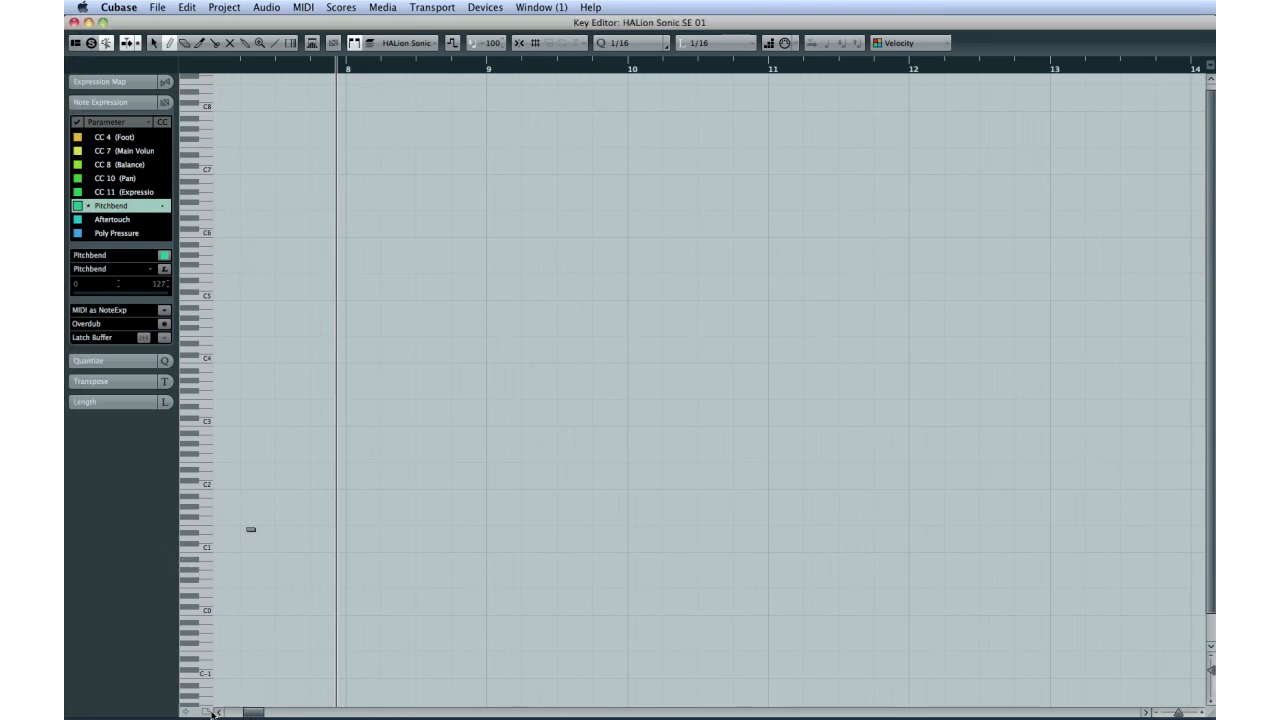
{"action": "left_click_drag", "start_coordinate": [248, 712], "coordinate": [212, 713]}
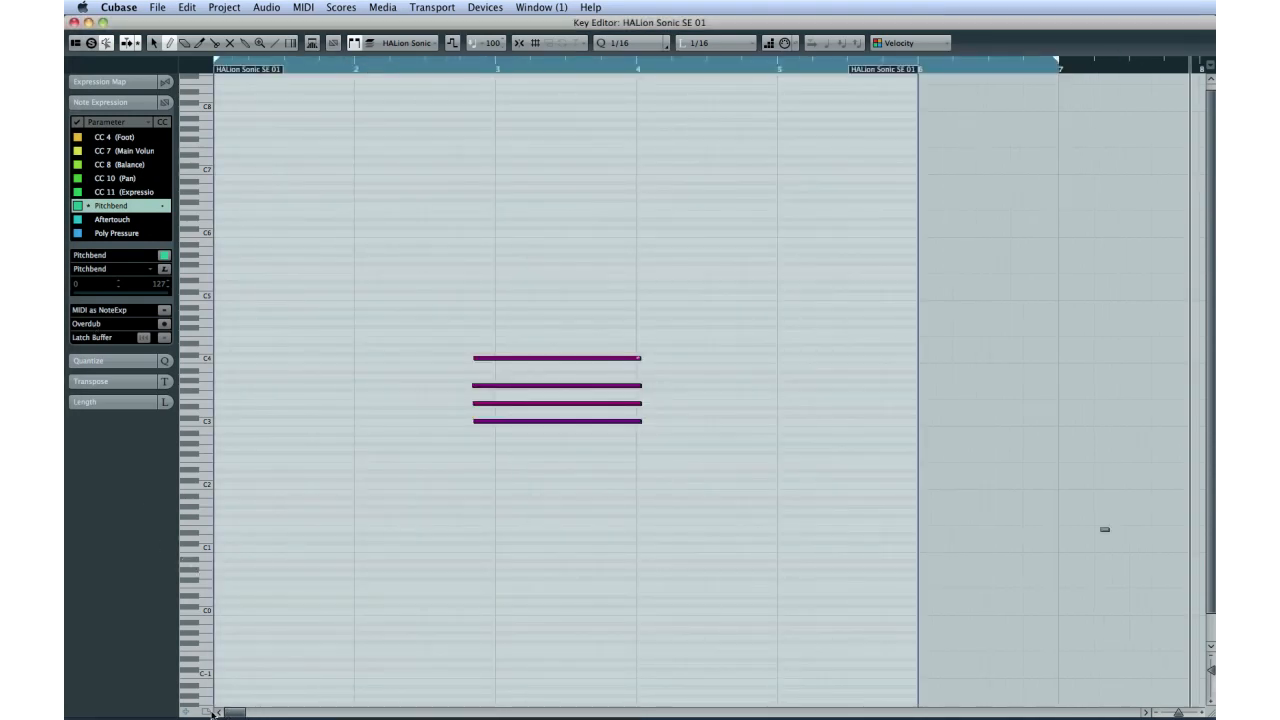
Step: Collapse the Note Expression settings and open the Expression Map Setup
{"action": "left_click", "coordinate": [122, 103]}
{"action": "left_click", "coordinate": [126, 83]}
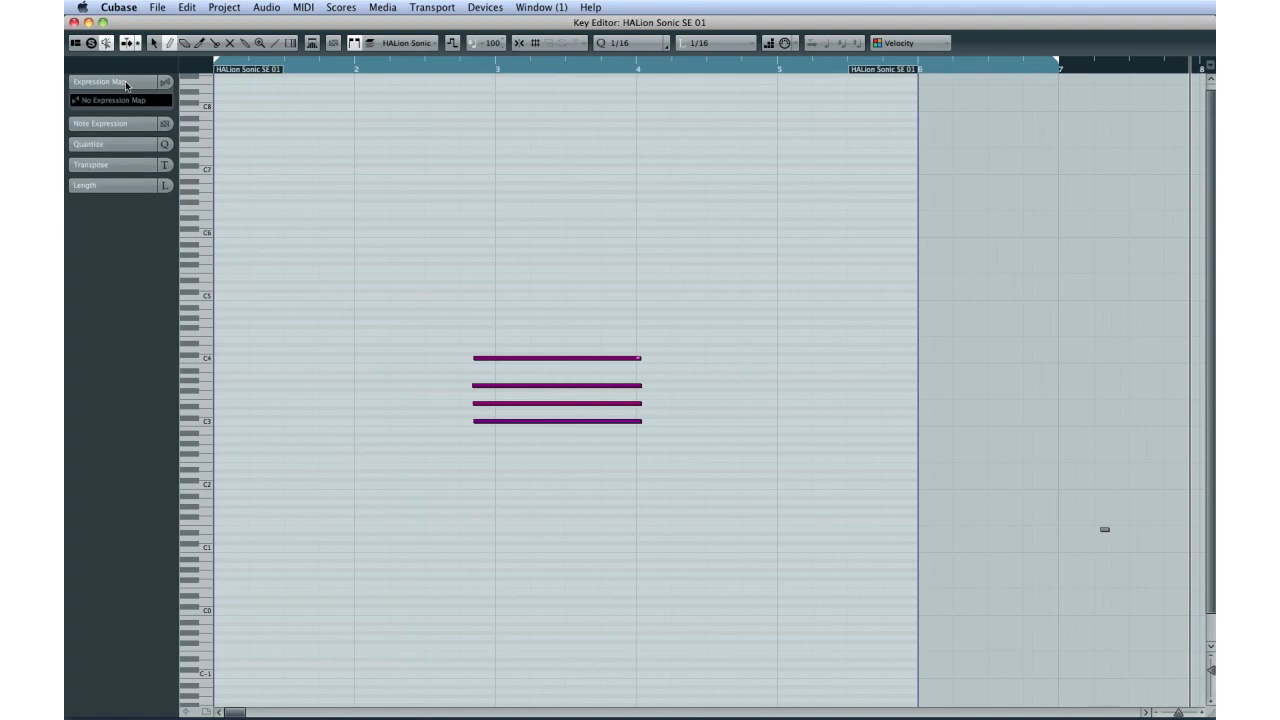
{"action": "left_click", "coordinate": [112, 100]}
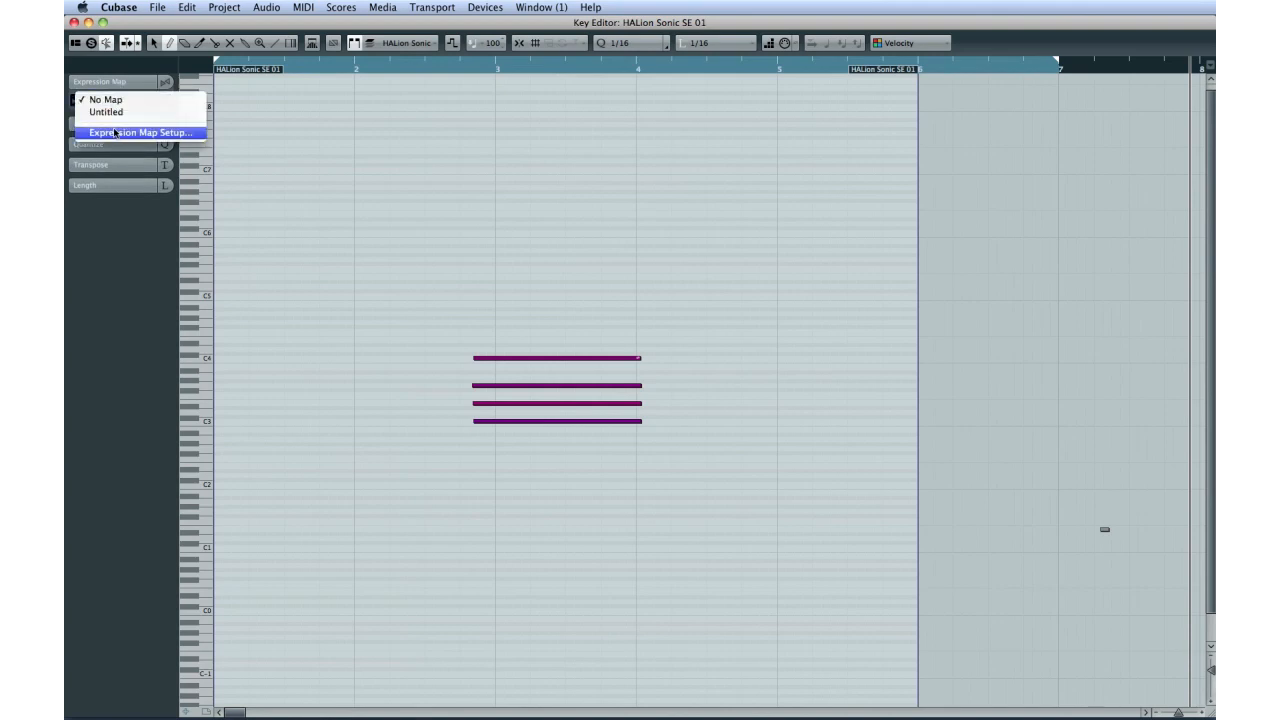
{"action": "left_click", "coordinate": [115, 133]}
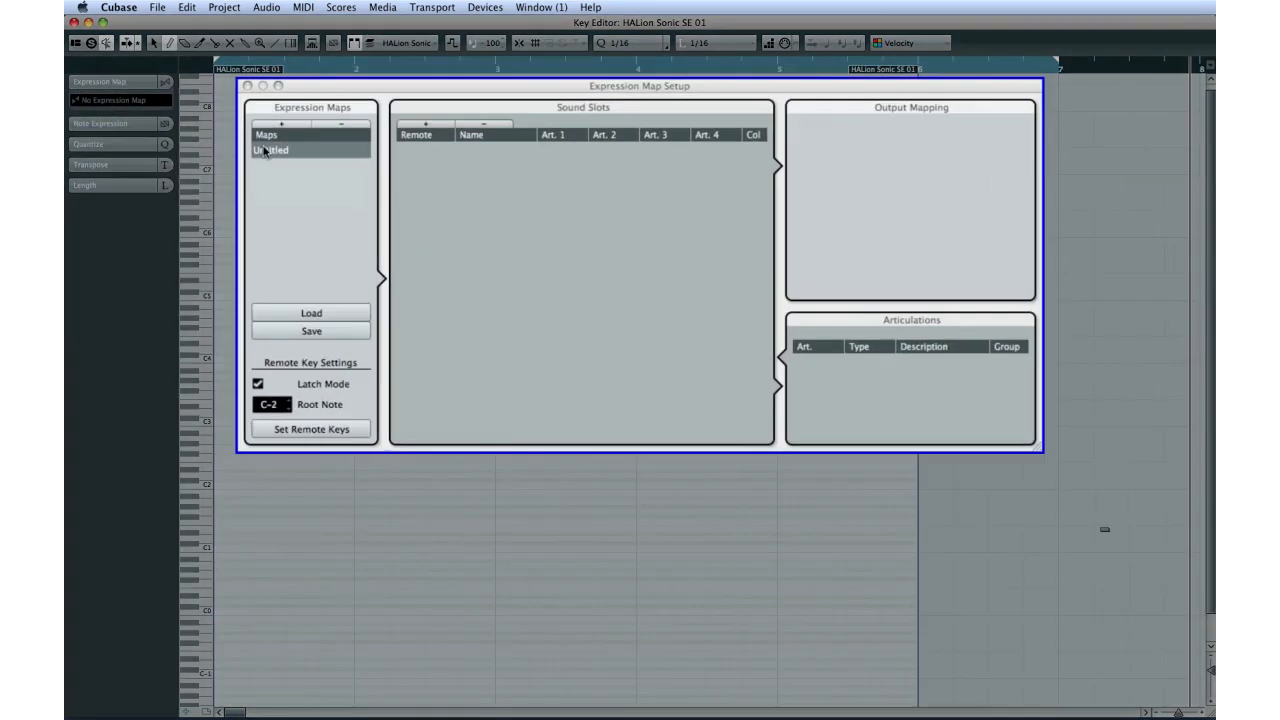
Step: Rename the new untitled expression map as My Map
{"action": "double_click", "coordinate": [268, 150]}
{"action": "type", "text": "My Map"}
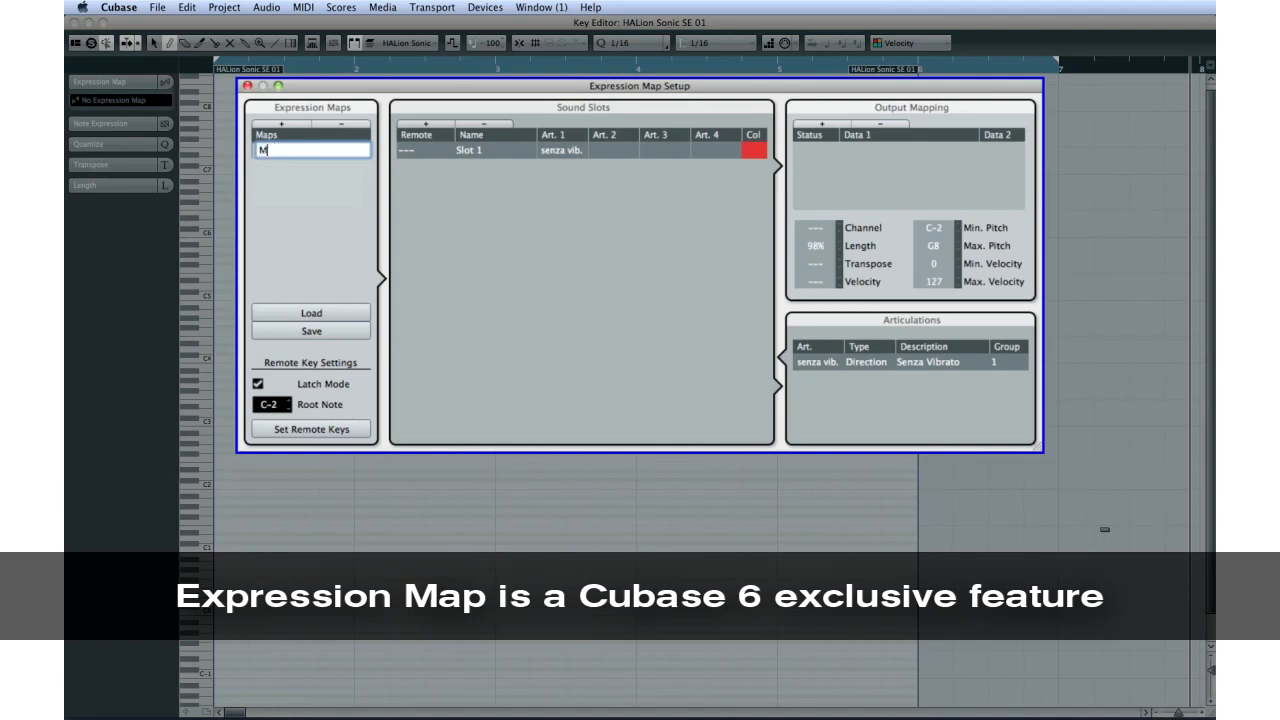
{"action": "key", "text": "Return"}
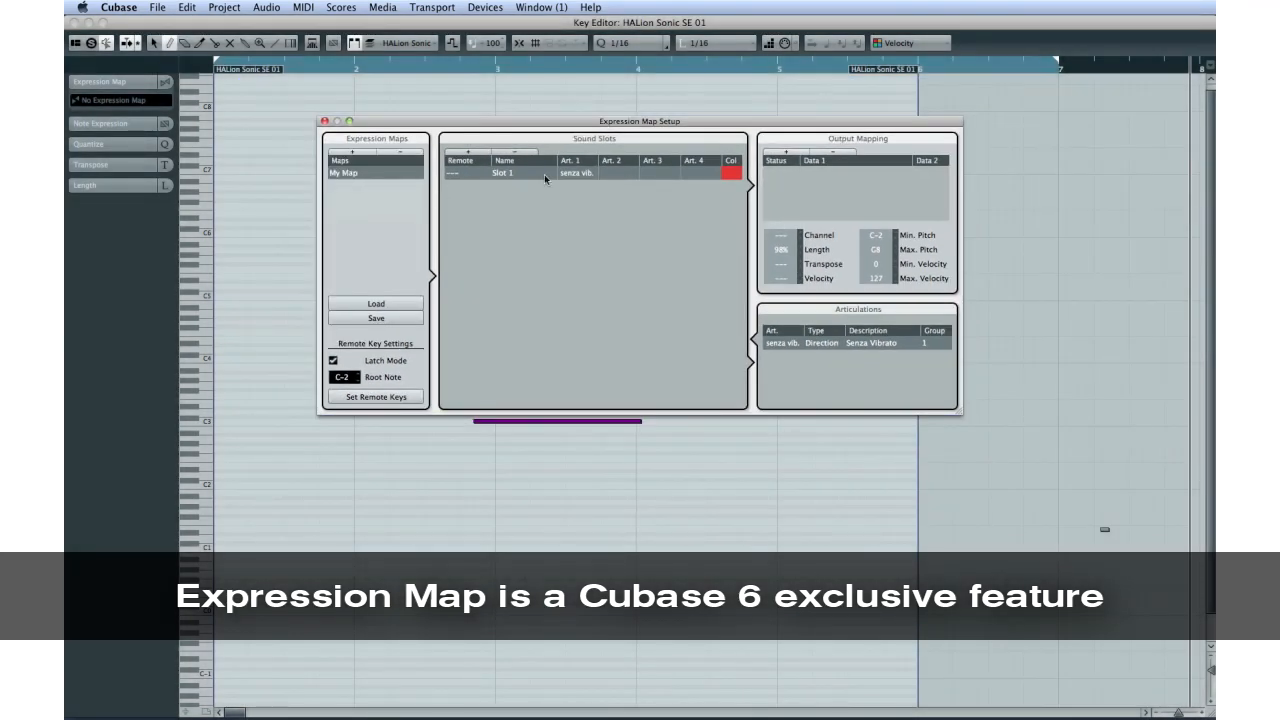
Step: Assign Pizzicato, Mordent and Sforzato as the first three articulations of Slot 1 and close the Expression Map Setup
{"action": "left_click", "coordinate": [587, 172]}
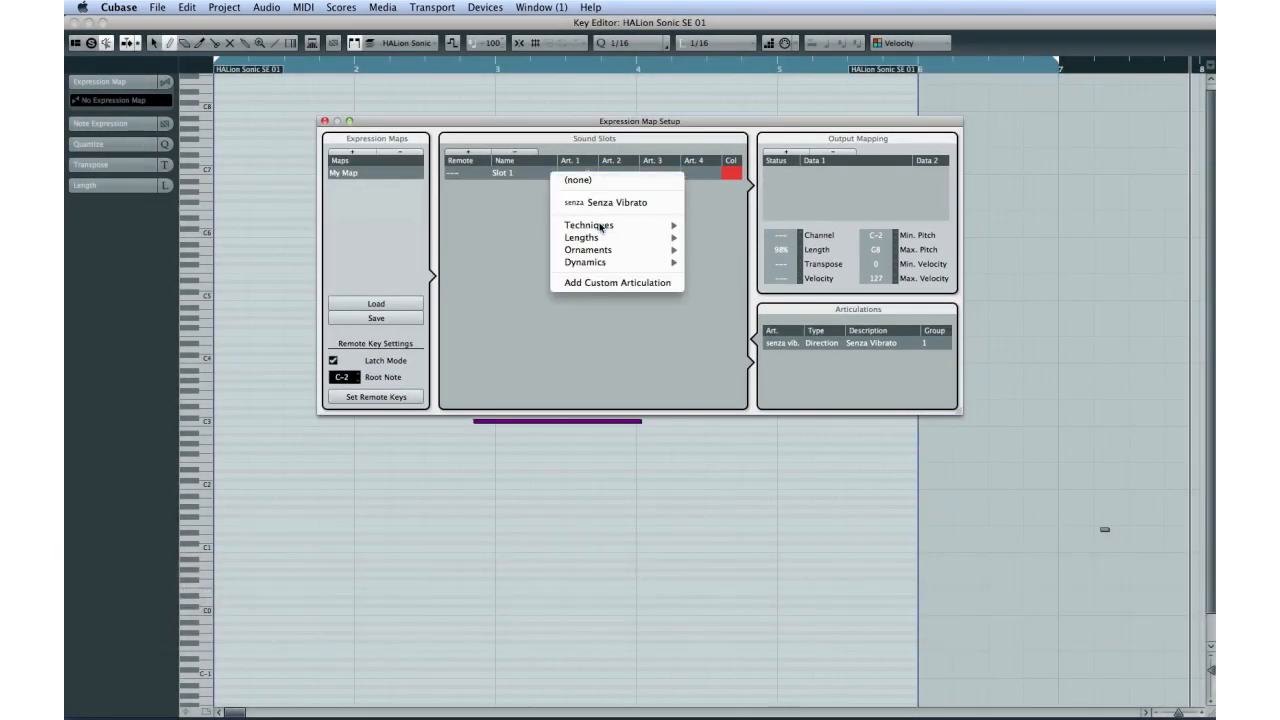
{"action": "mouse_move", "coordinate": [600, 226]}
{"action": "left_click", "coordinate": [735, 245]}
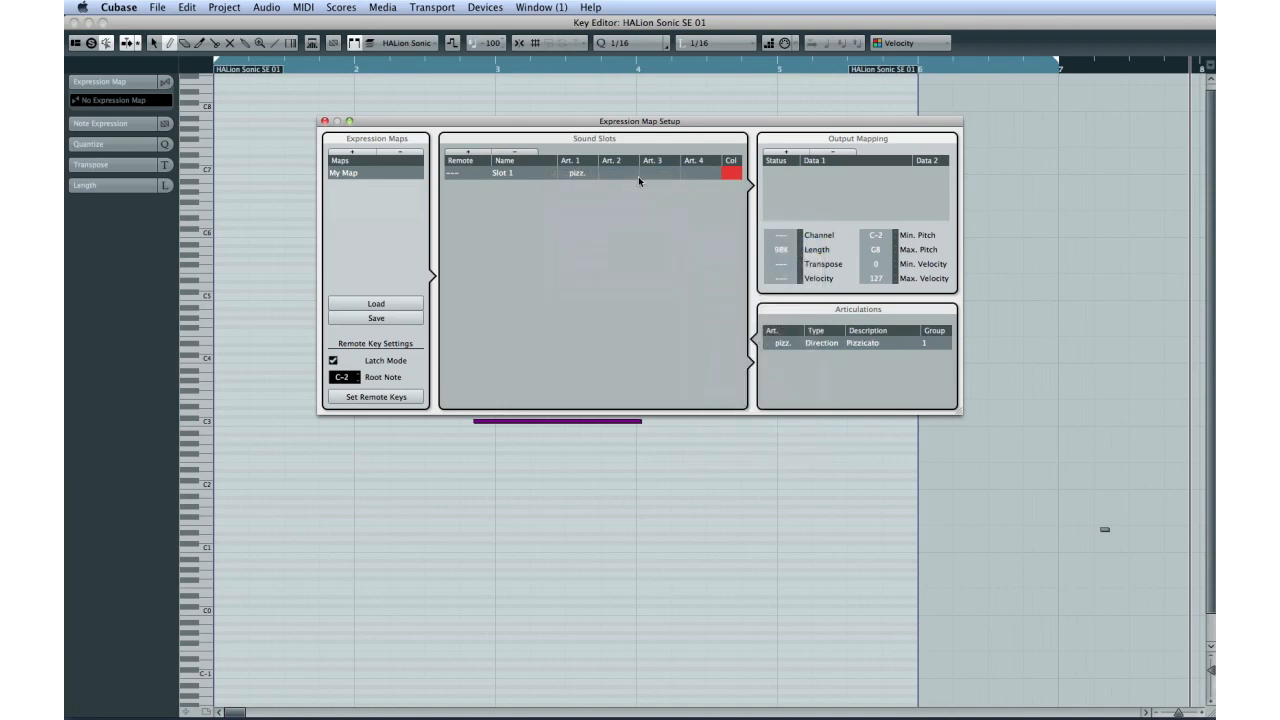
{"action": "left_click", "coordinate": [625, 174]}
{"action": "mouse_move", "coordinate": [660, 204]}
{"action": "left_click", "coordinate": [778, 240]}
{"action": "left_click", "coordinate": [655, 173]}
{"action": "left_click", "coordinate": [806, 250]}
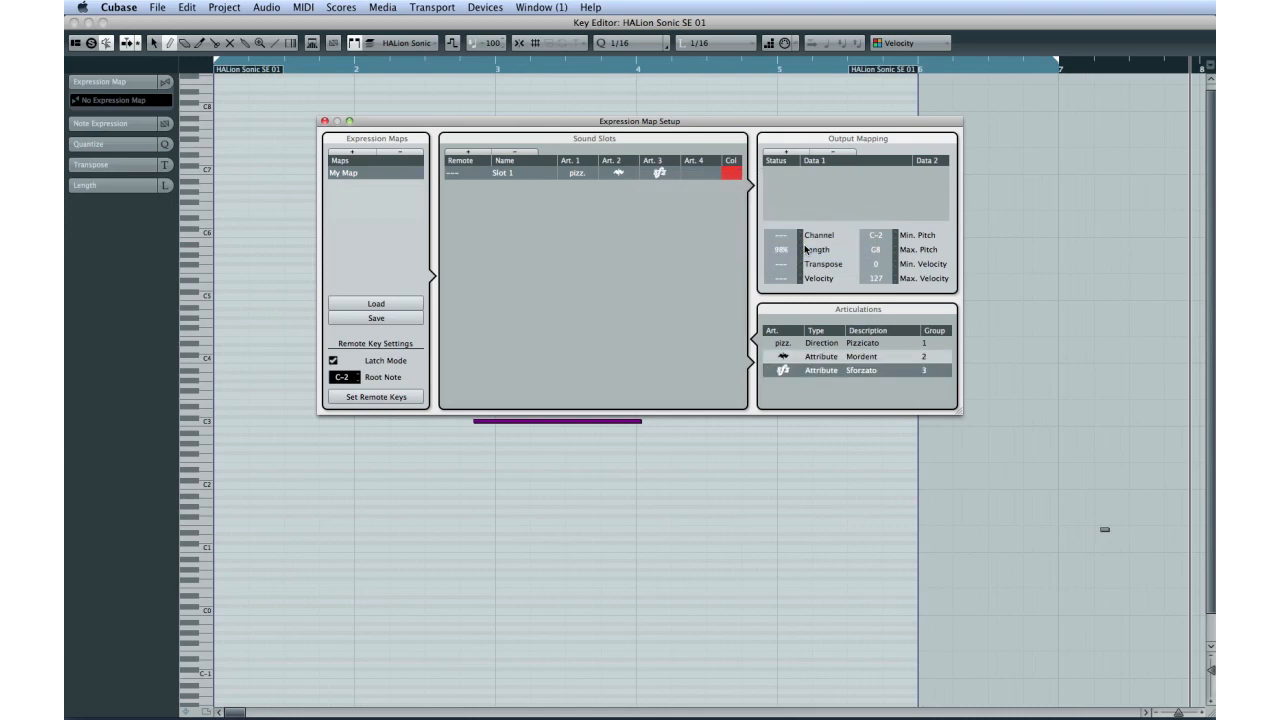
{"action": "left_click", "coordinate": [326, 121]}
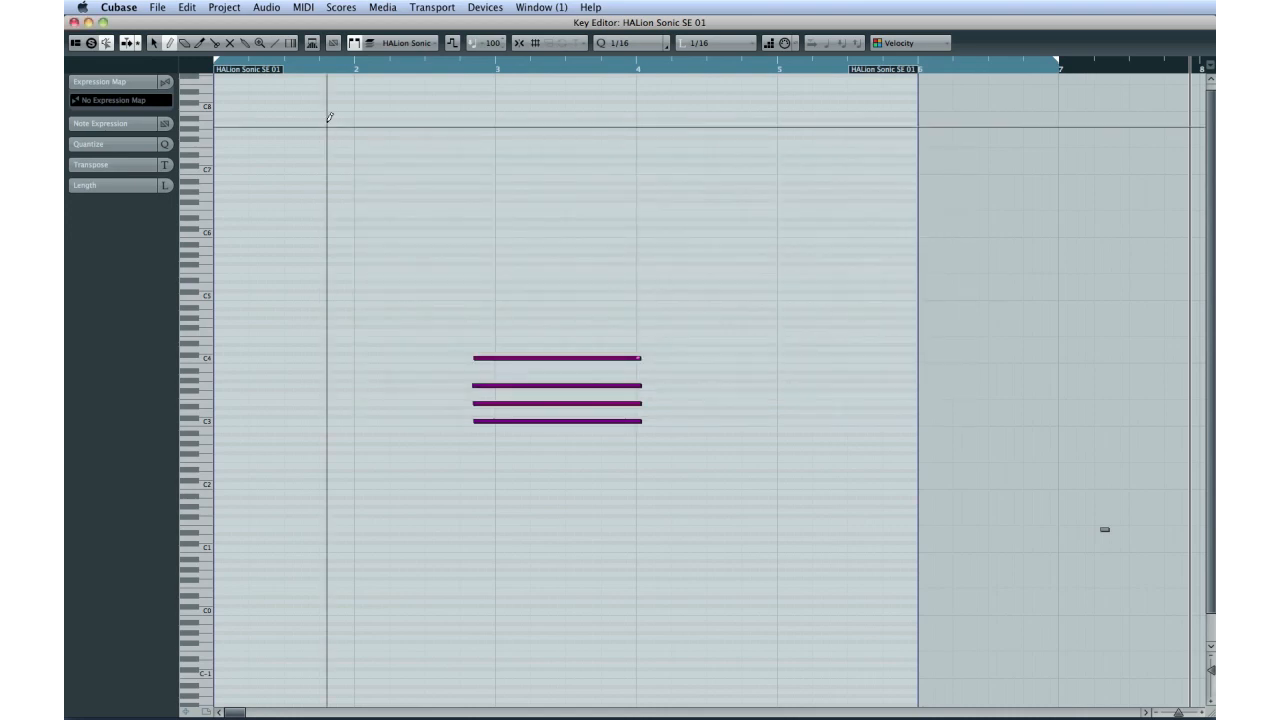
Step: Show a controller lane below the notes and set it to Articulations/Dynamics
{"action": "left_click", "coordinate": [184, 712]}
{"action": "left_click", "coordinate": [203, 556]}
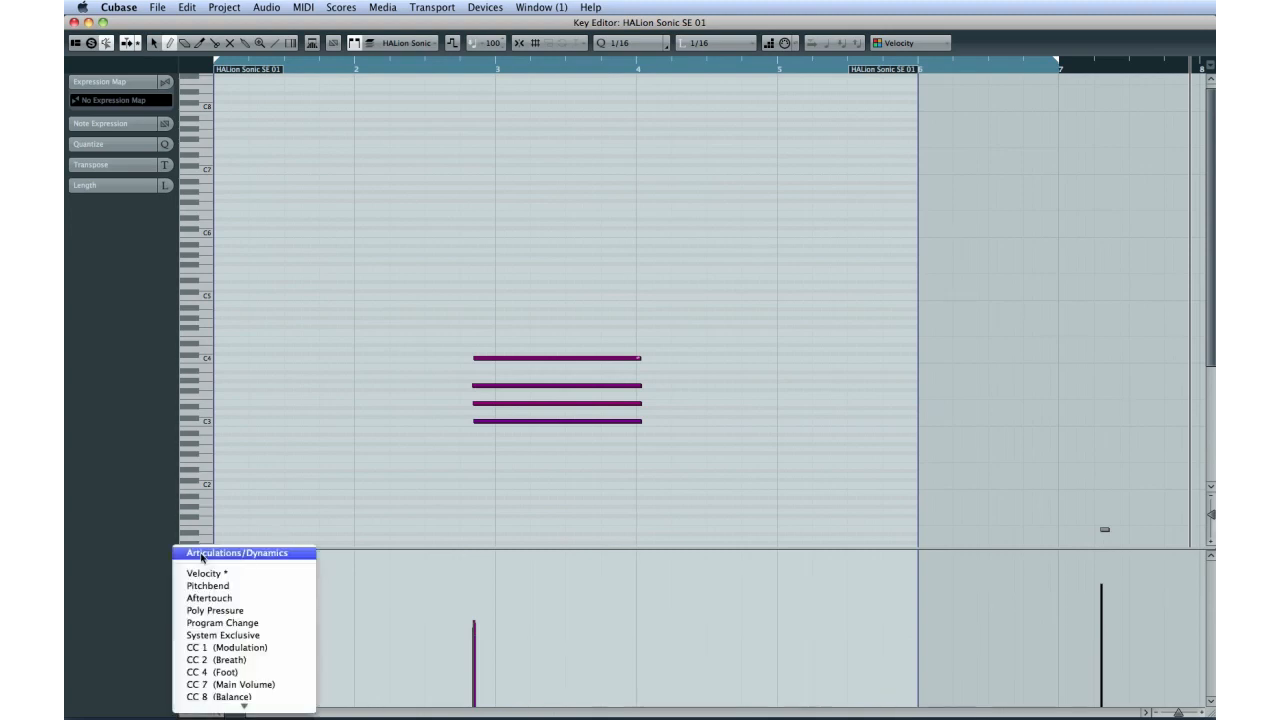
{"action": "left_click", "coordinate": [204, 556]}
Step: Place dynamics events in the lane: pppp early in bar 1, mf past the middle of bar 1, and another late in bar 6
{"action": "right_click", "coordinate": [292, 591]}
{"action": "left_click", "coordinate": [310, 589]}
{"action": "left_click", "coordinate": [307, 600]}
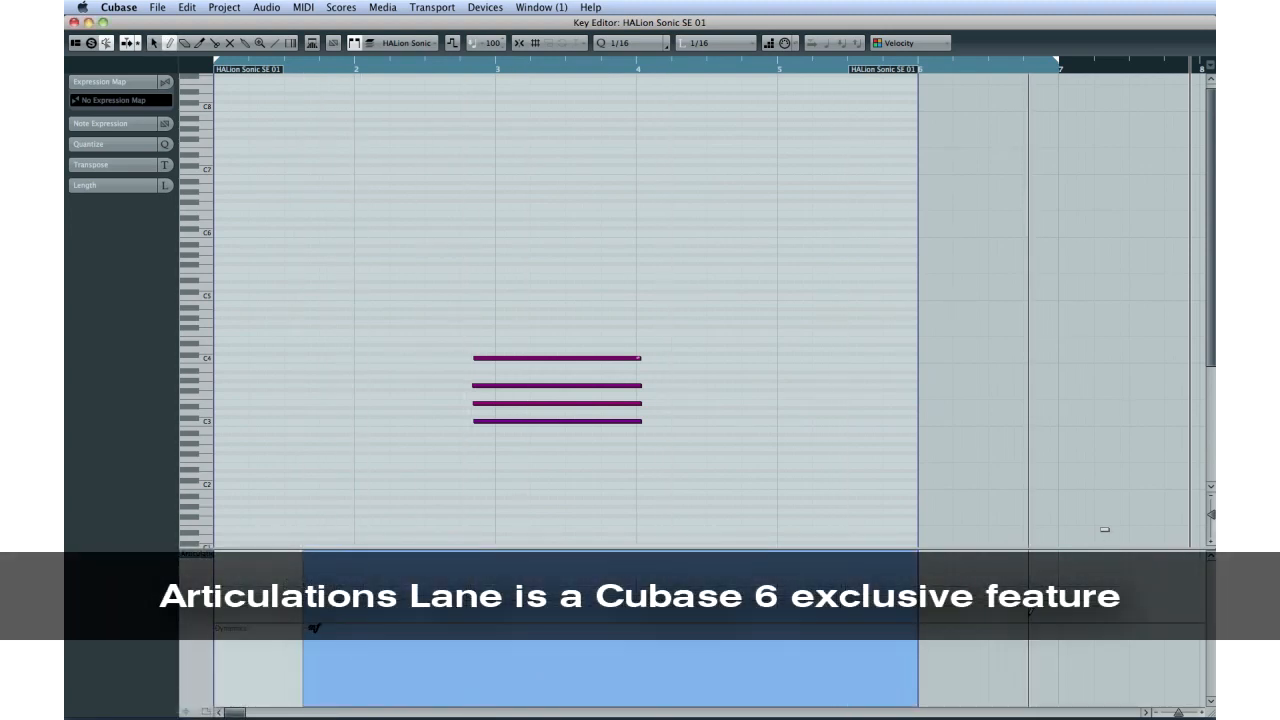
{"action": "left_click", "coordinate": [1030, 600]}
{"action": "left_click", "coordinate": [249, 560]}
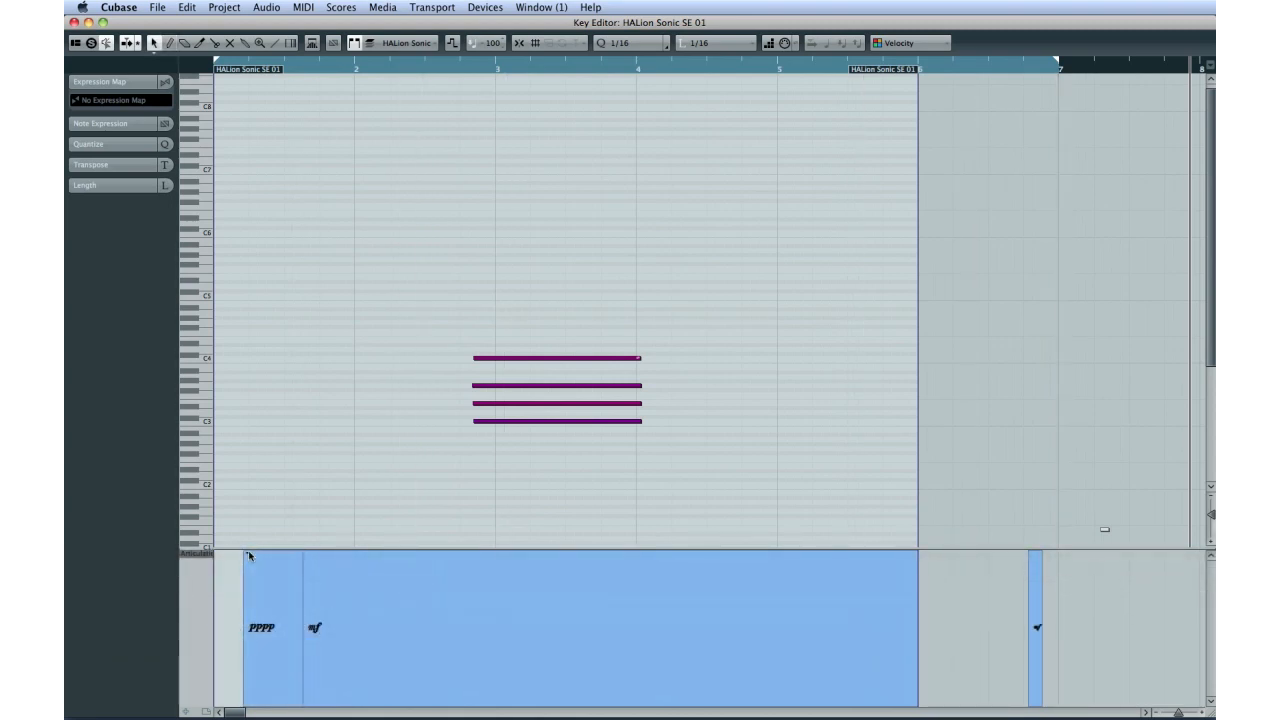
Step: Open the Dynamics Mapping Setup from the pppp event and examine the mp controller and ff volume values
{"action": "left_click", "coordinate": [249, 556]}
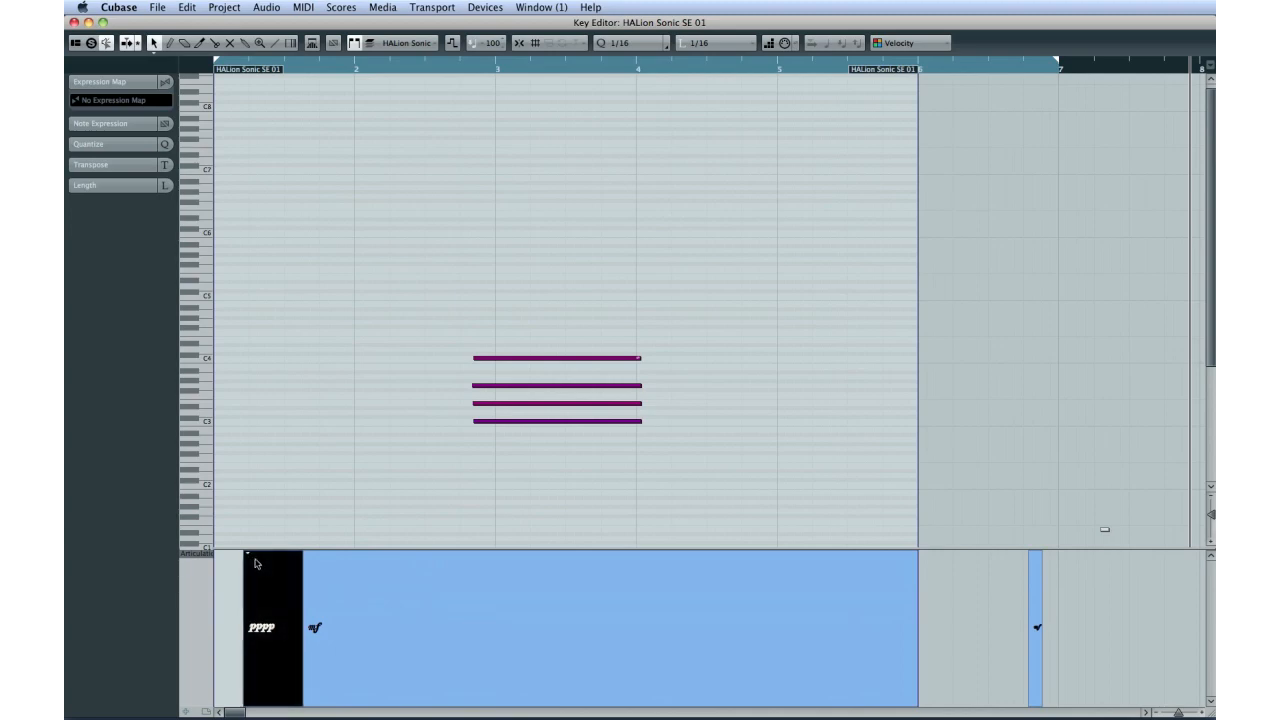
{"action": "left_click", "coordinate": [249, 557]}
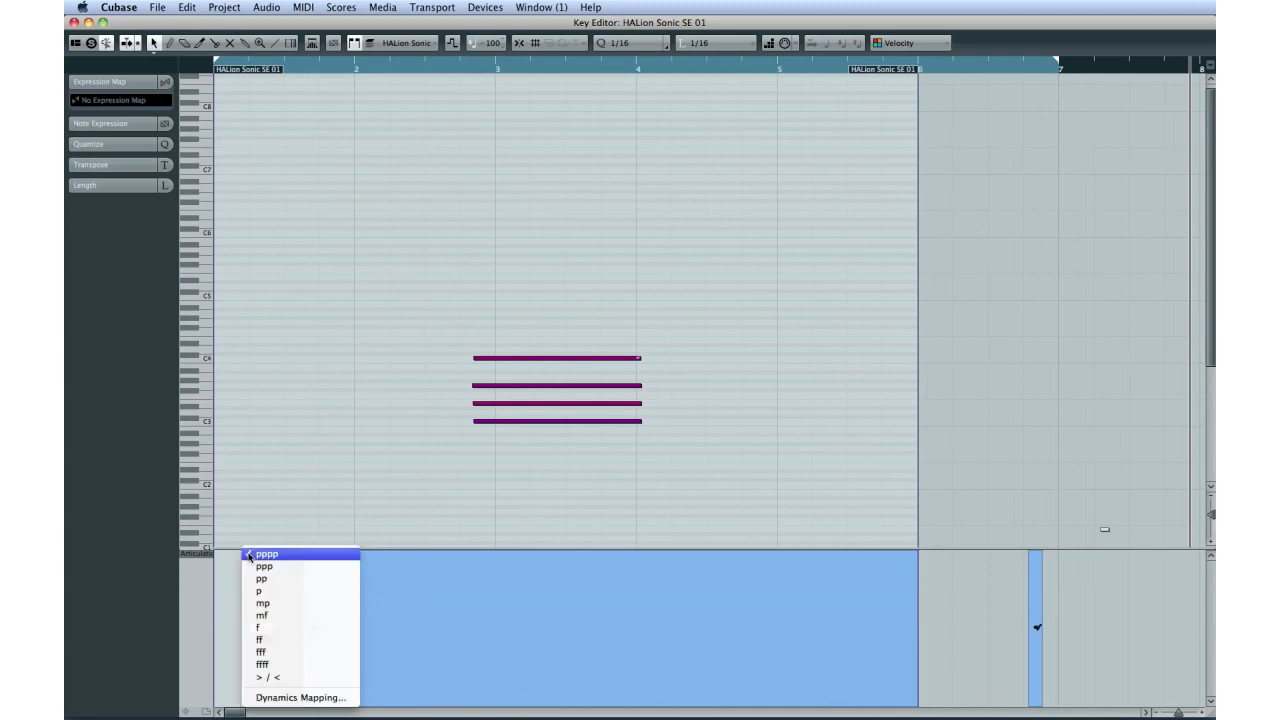
{"action": "left_click", "coordinate": [326, 698]}
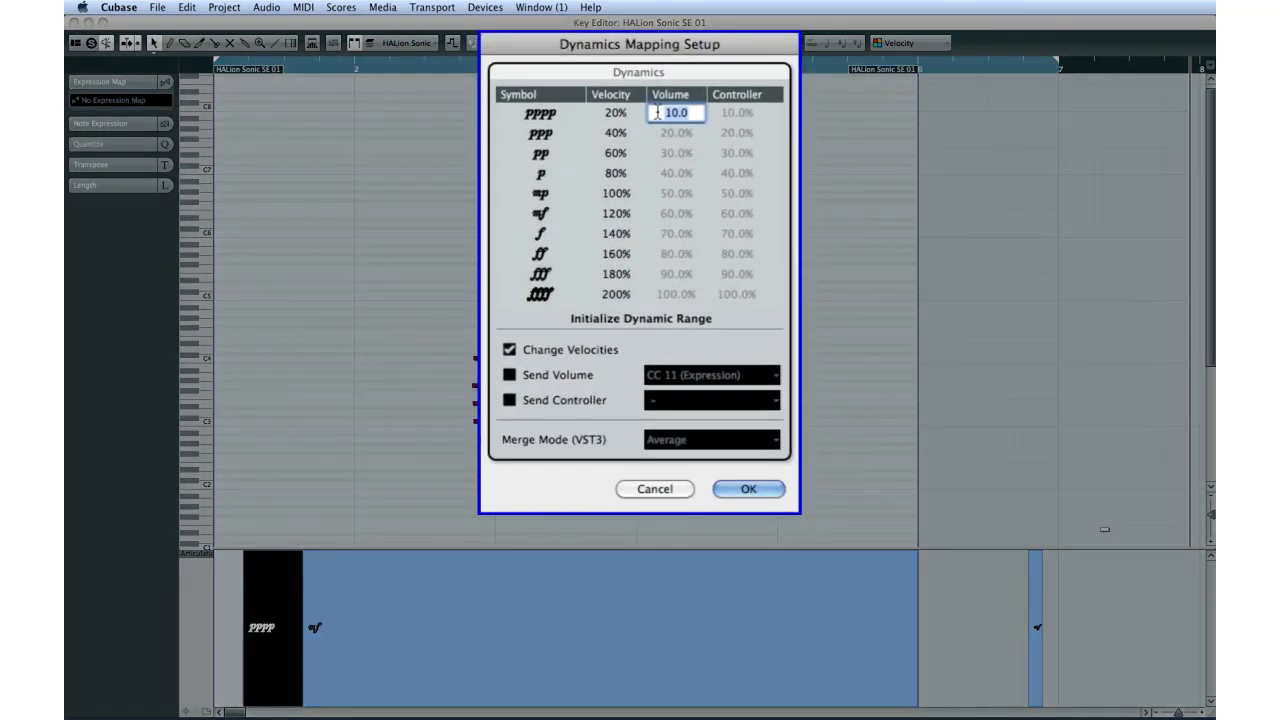
{"action": "left_click", "coordinate": [674, 153]}
{"action": "left_click", "coordinate": [736, 193]}
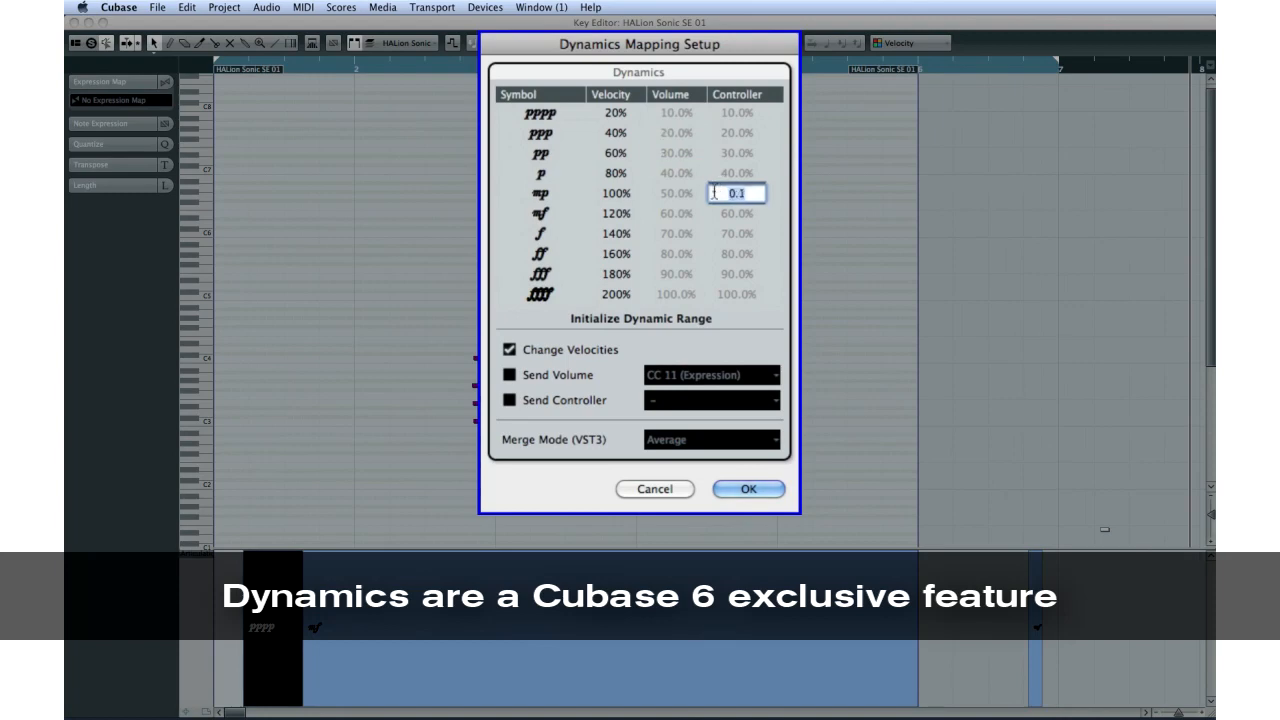
{"action": "left_click", "coordinate": [674, 253]}
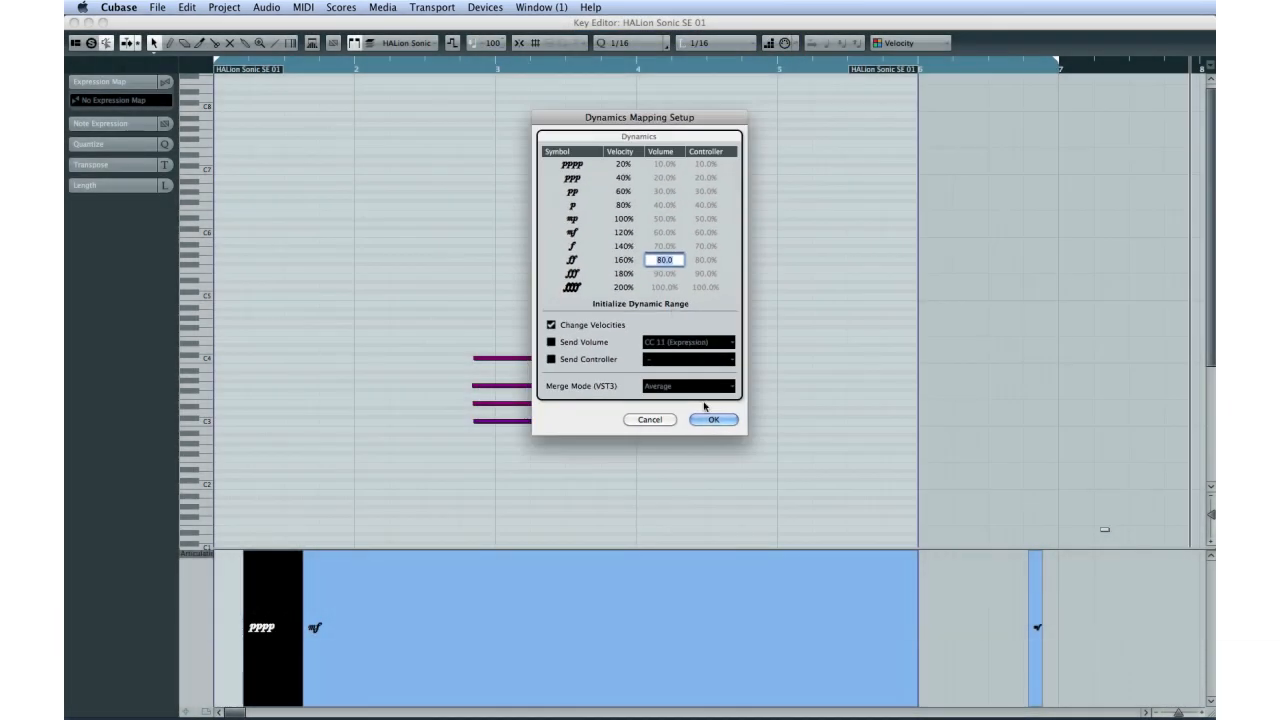
{"action": "left_click", "coordinate": [711, 420]}
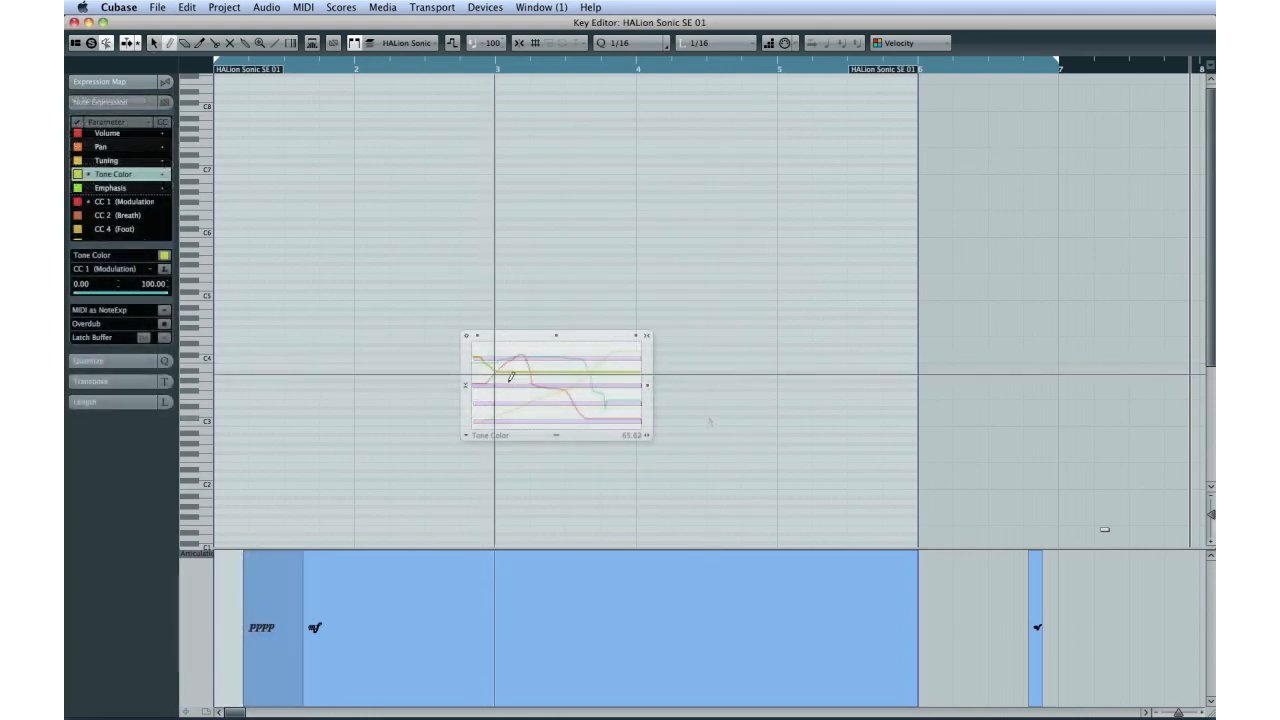
Step: Draw a rising Tone Color curve across the second half of the chord in the Note Expression editor
{"action": "left_click_drag", "start_coordinate": [558, 408], "coordinate": [628, 366]}
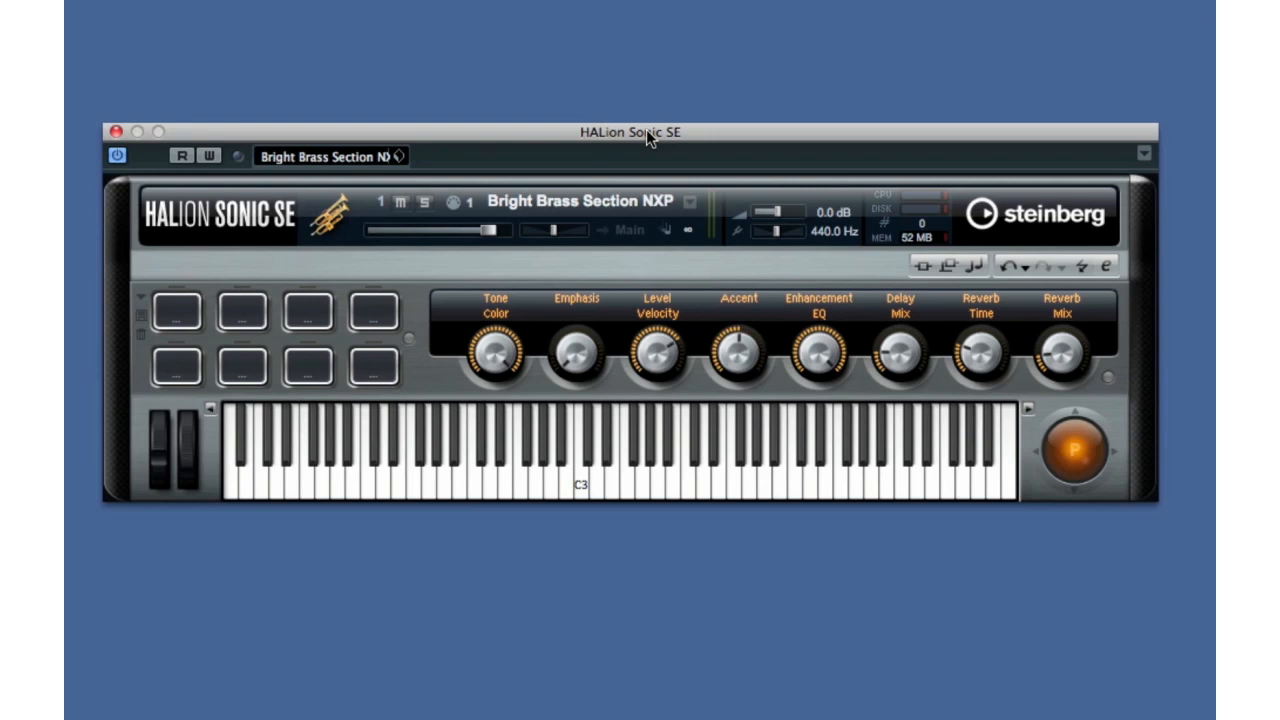
Step: Search the HALion Sonic SE presets for "pick" and load Nylon Finger Picking
{"action": "left_click", "coordinate": [345, 165]}
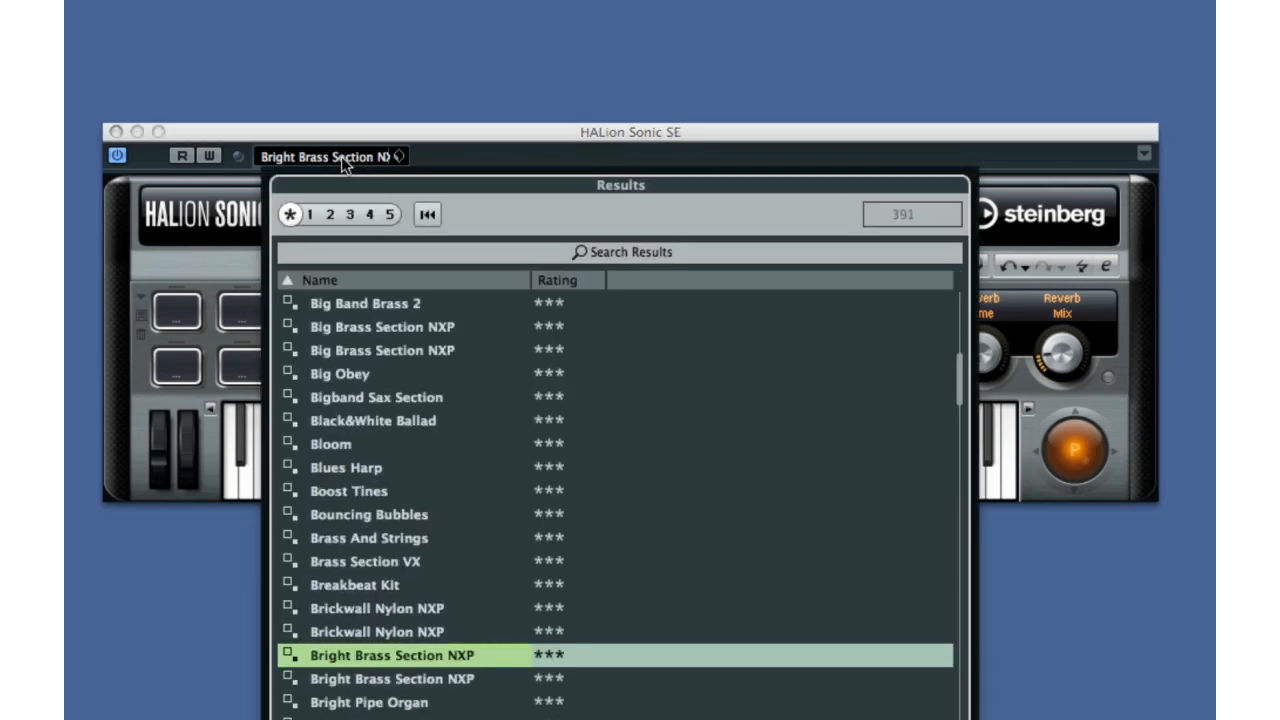
{"action": "left_click", "coordinate": [636, 254]}
{"action": "type", "text": "pick"}
{"action": "key", "text": "Return"}
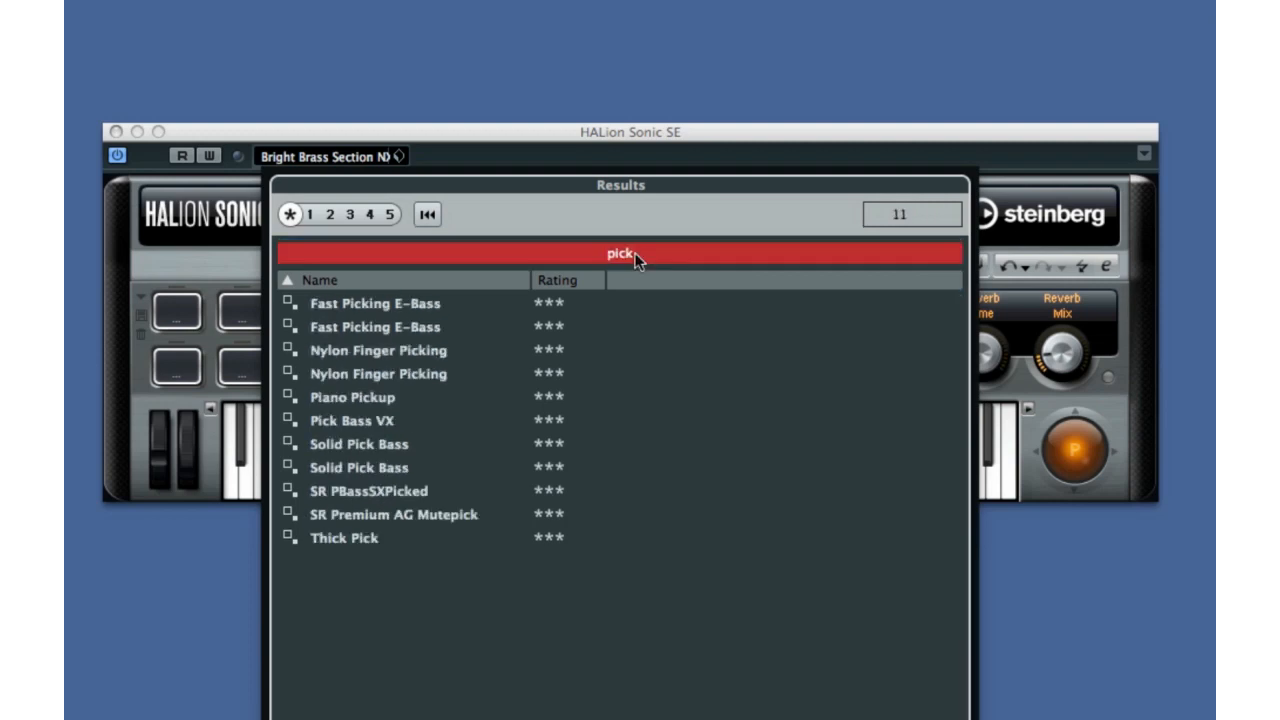
{"action": "left_click", "coordinate": [382, 352]}
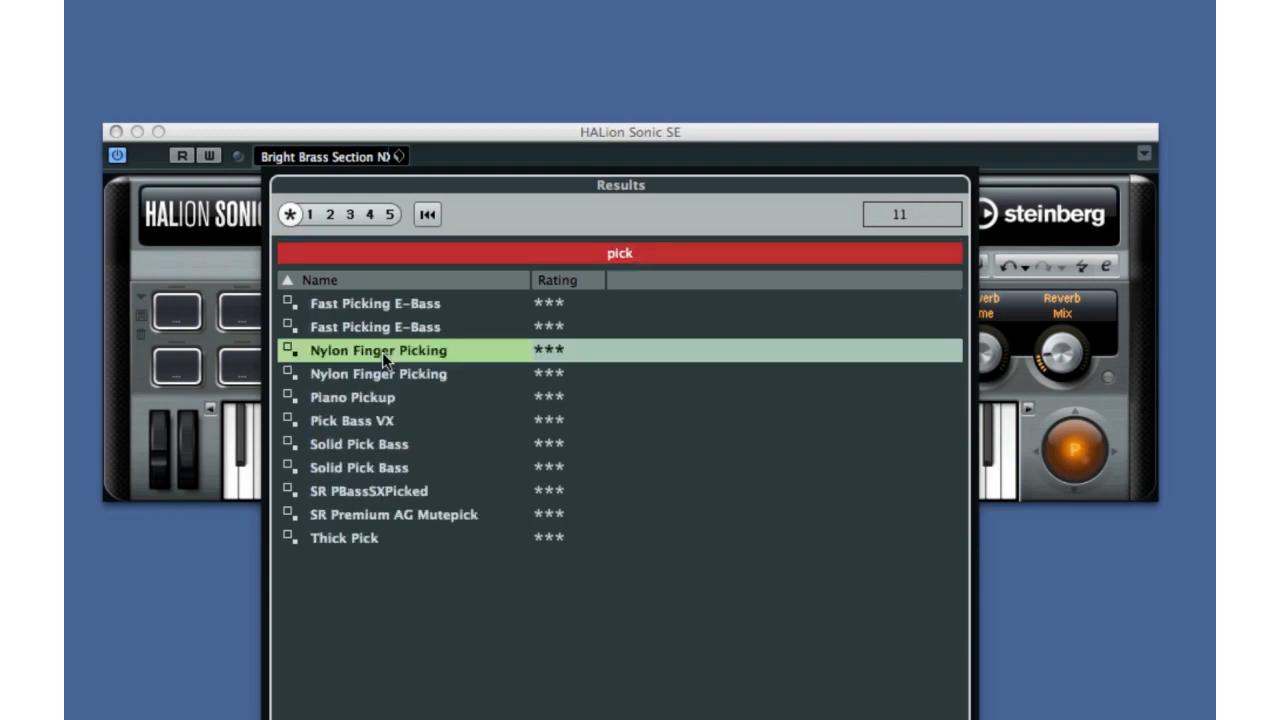
{"action": "double_click", "coordinate": [382, 352]}
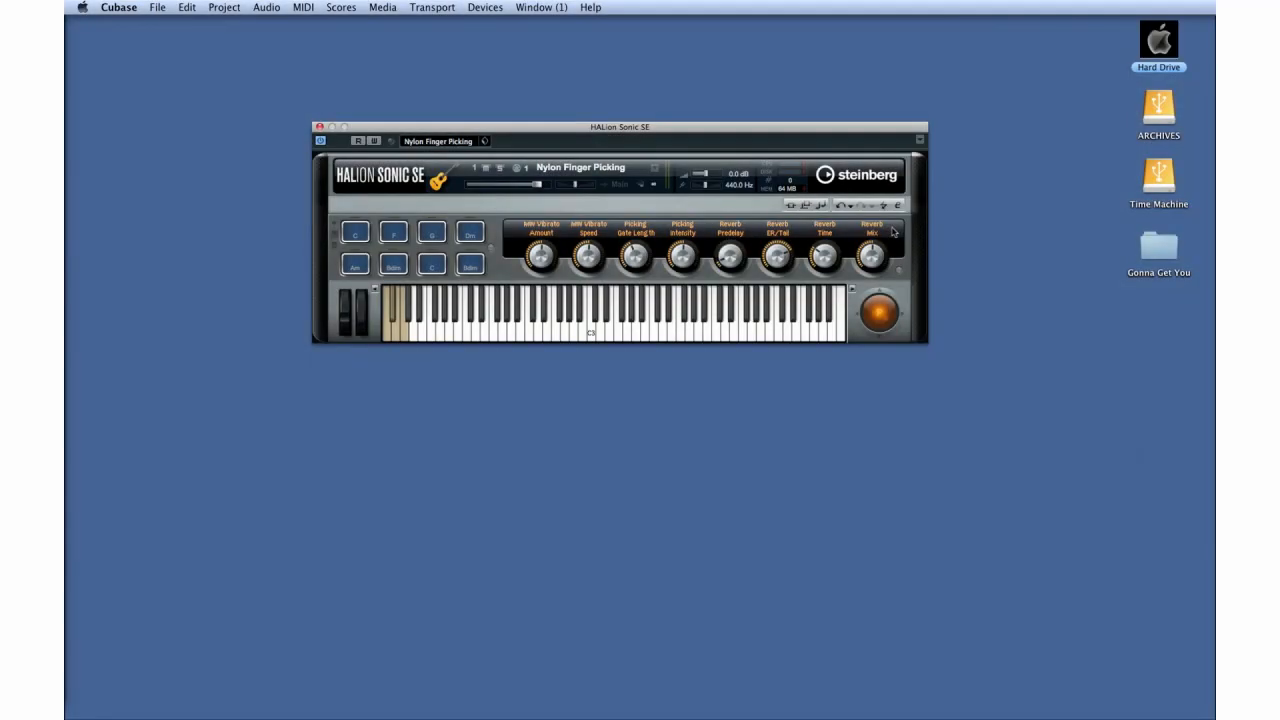
Step: Examine the instrument's editor view and the program browser of rack slot 2, and return to the player view
{"action": "left_click", "coordinate": [898, 206]}
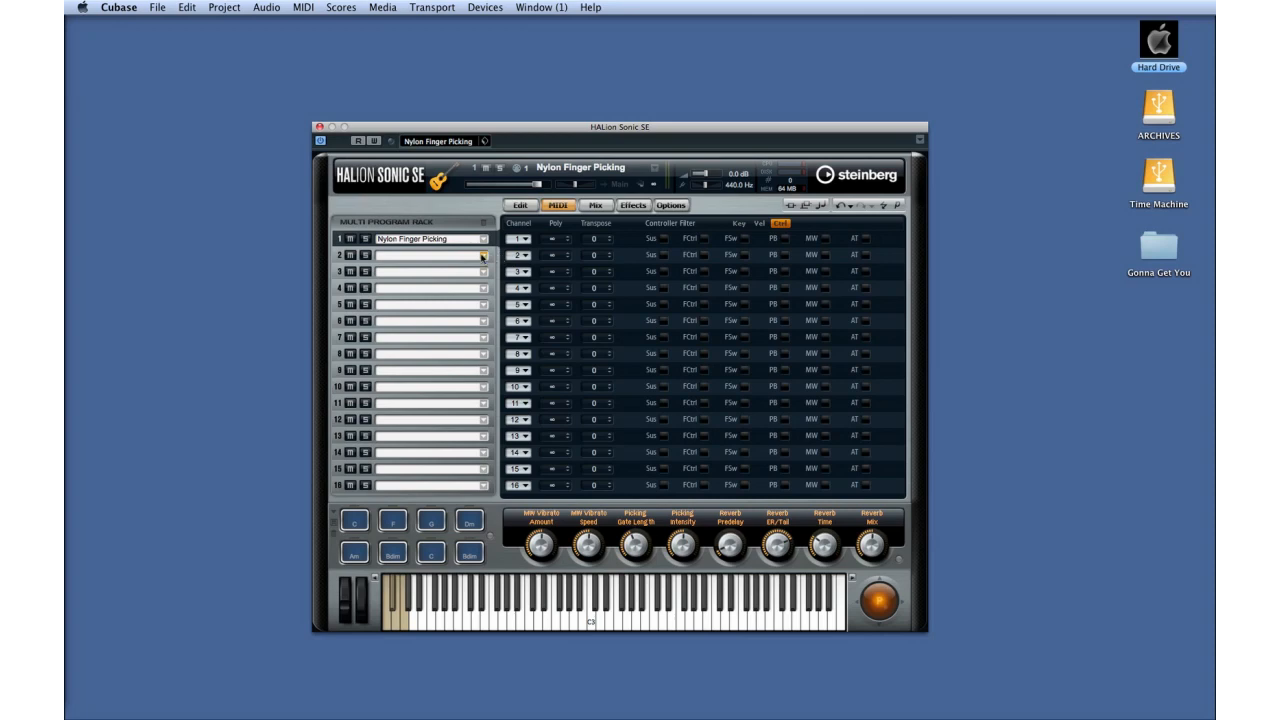
{"action": "left_click", "coordinate": [483, 256]}
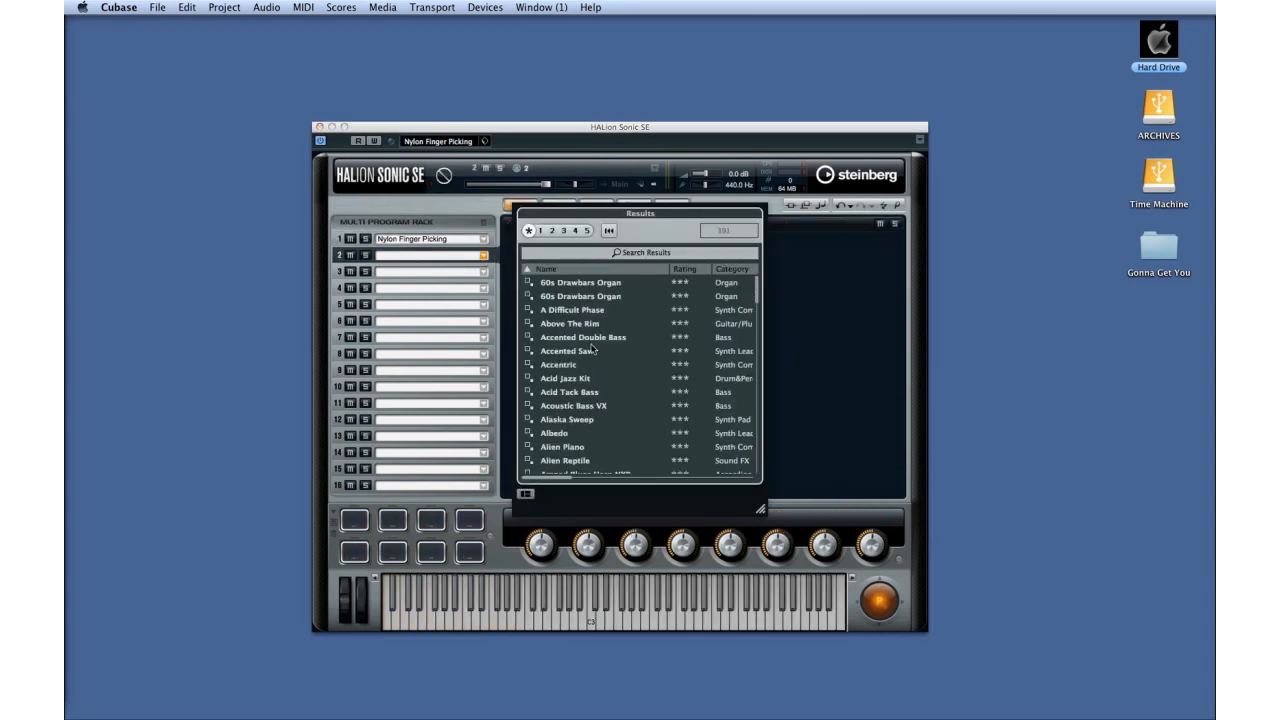
{"action": "left_click", "coordinate": [878, 311]}
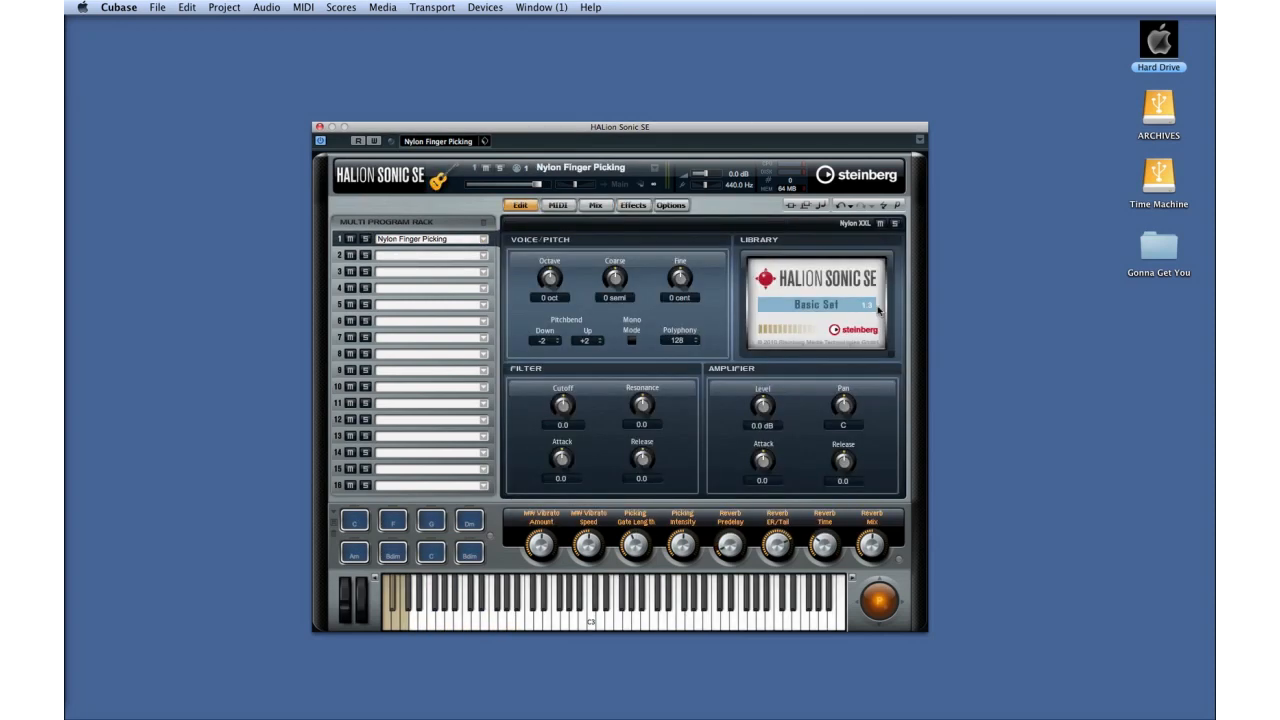
{"action": "left_click", "coordinate": [897, 207]}
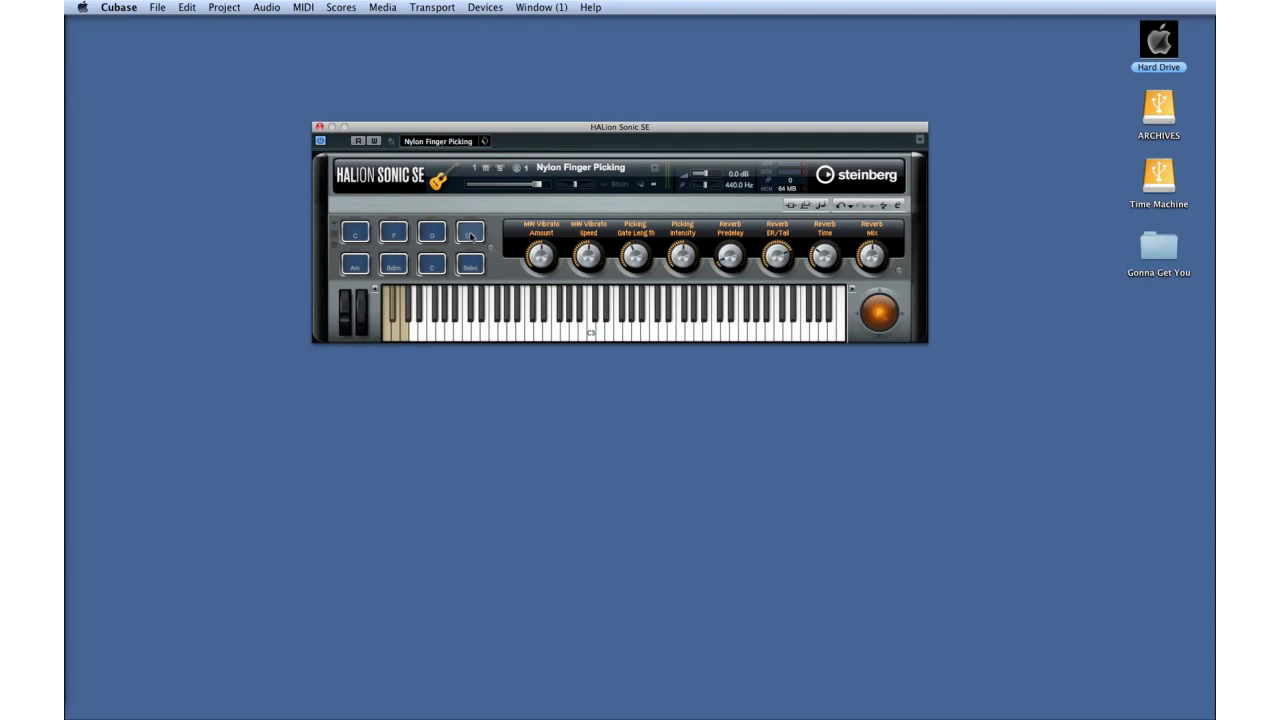
Step: Audition the Dm, G and C chord pads of the Nylon Finger Picking program
{"action": "left_click", "coordinate": [471, 233]}
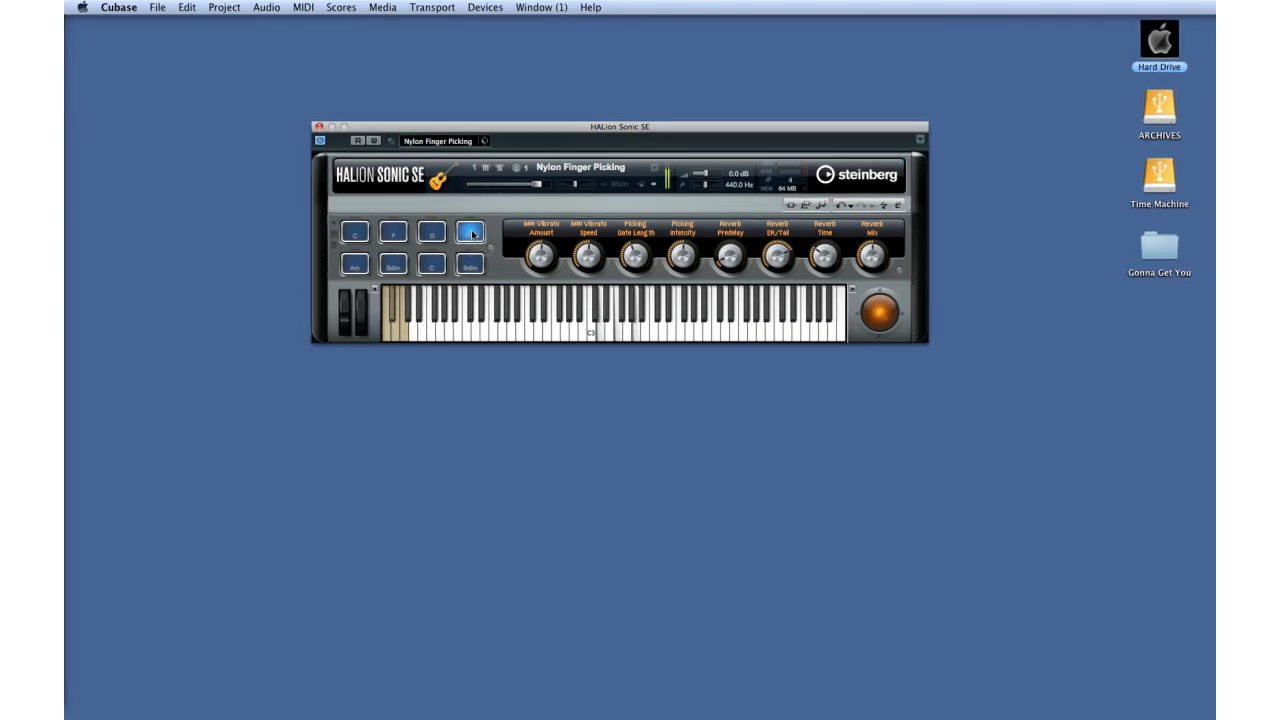
{"action": "left_click", "coordinate": [433, 230]}
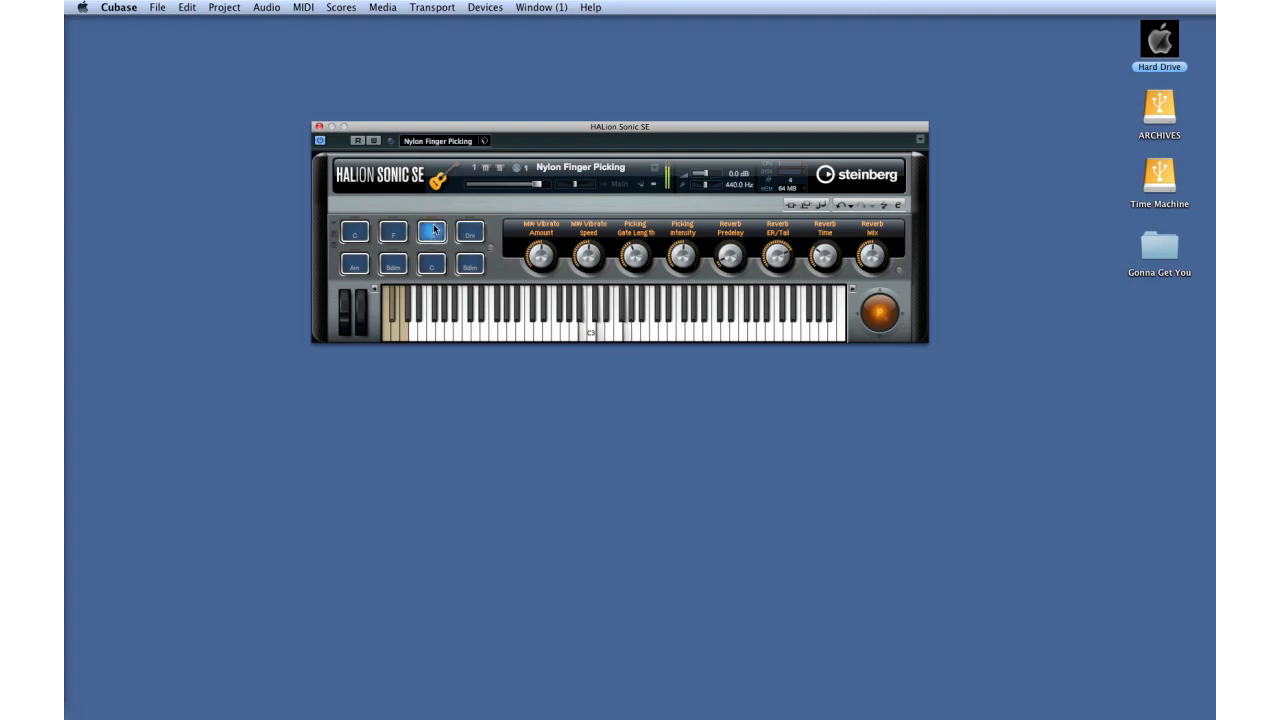
{"action": "left_click", "coordinate": [354, 231]}
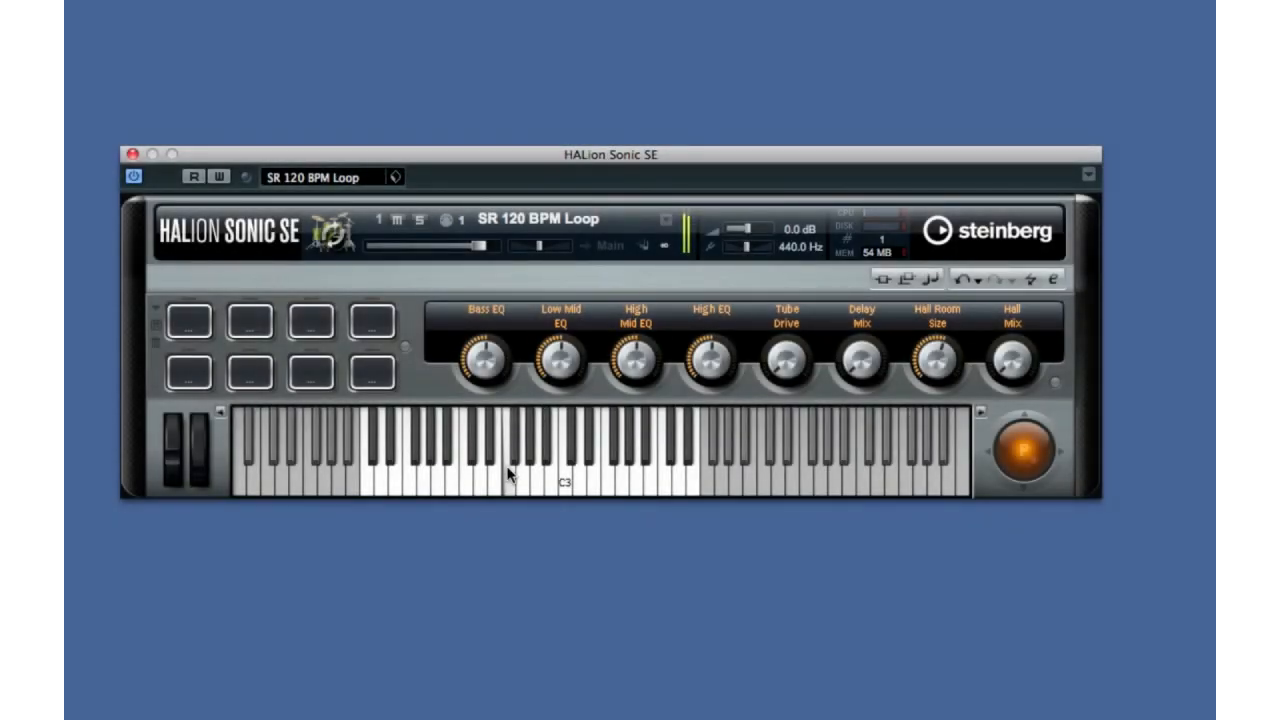
Step: Audition keys around and below C3 in the SR 120 BPM Loop program
{"action": "left_click", "coordinate": [556, 478]}
{"action": "left_click", "coordinate": [436, 478]}
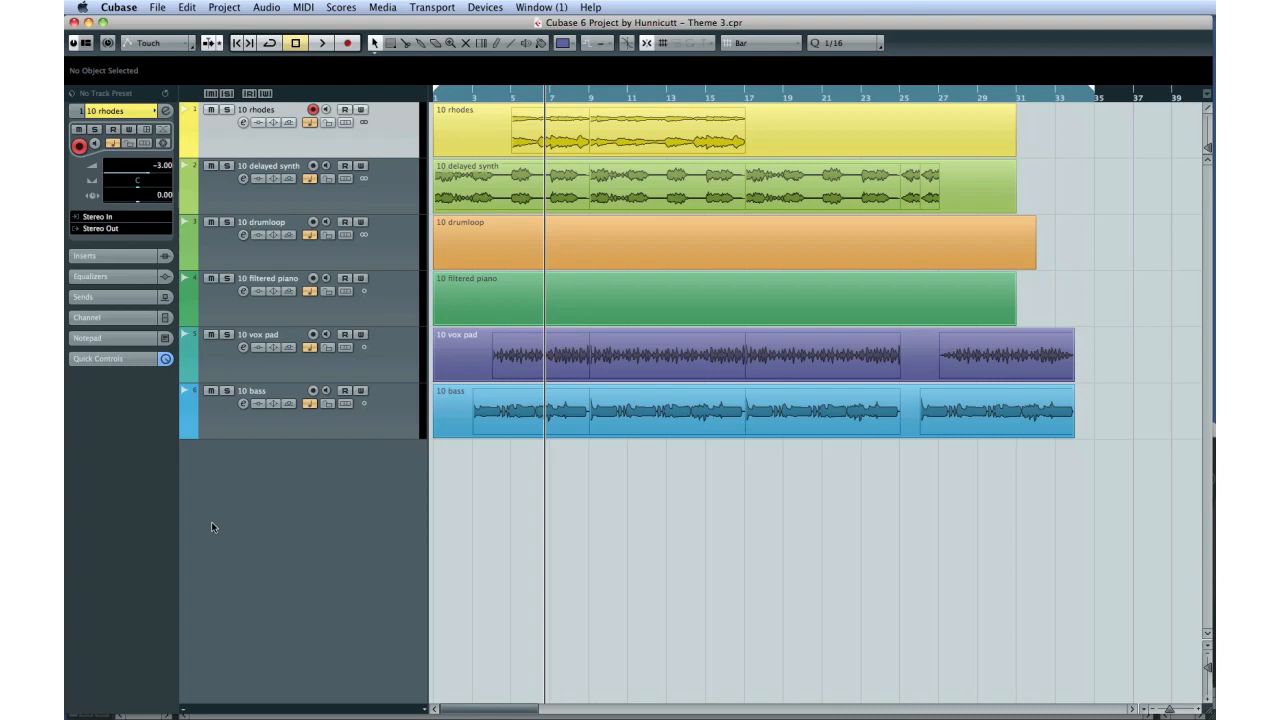
Step: Add a folder track to the project above the 10 rhodes track
{"action": "left_click", "coordinate": [224, 7]}
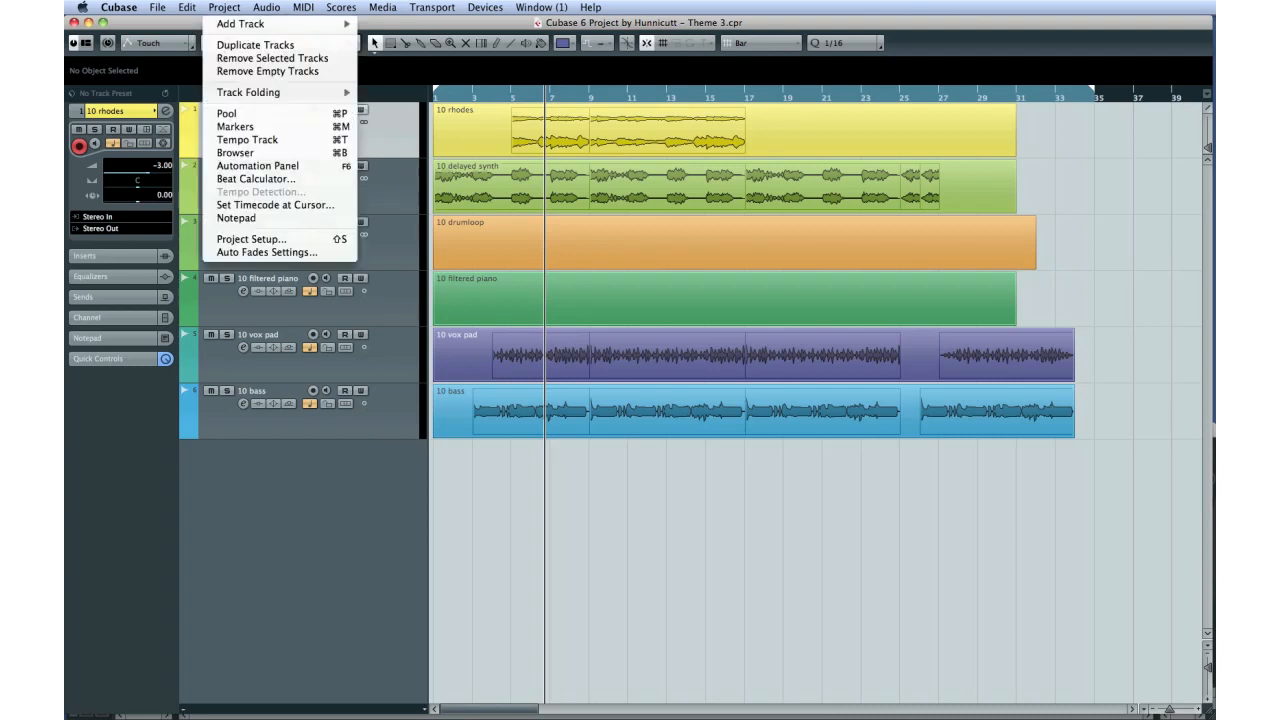
{"action": "mouse_move", "coordinate": [238, 24]}
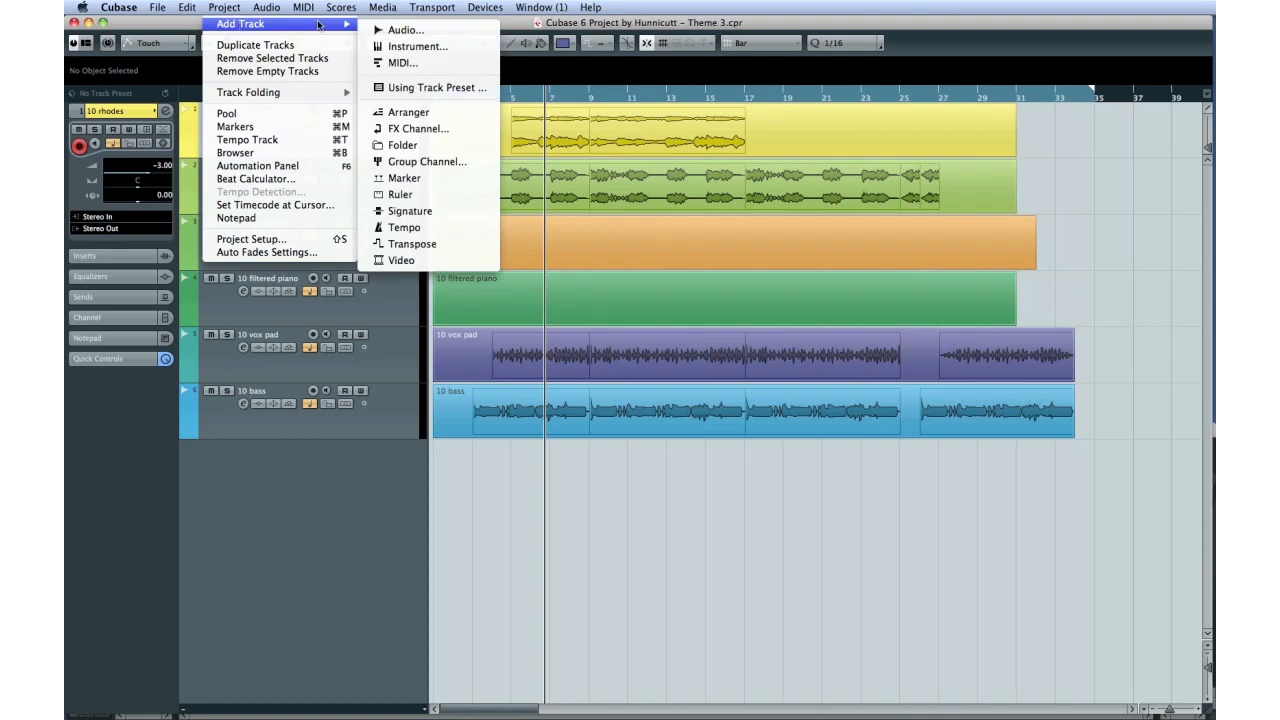
{"action": "left_click", "coordinate": [384, 150]}
{"action": "left_click_drag", "start_coordinate": [386, 168], "coordinate": [391, 143]}
{"action": "left_click", "coordinate": [391, 180]}
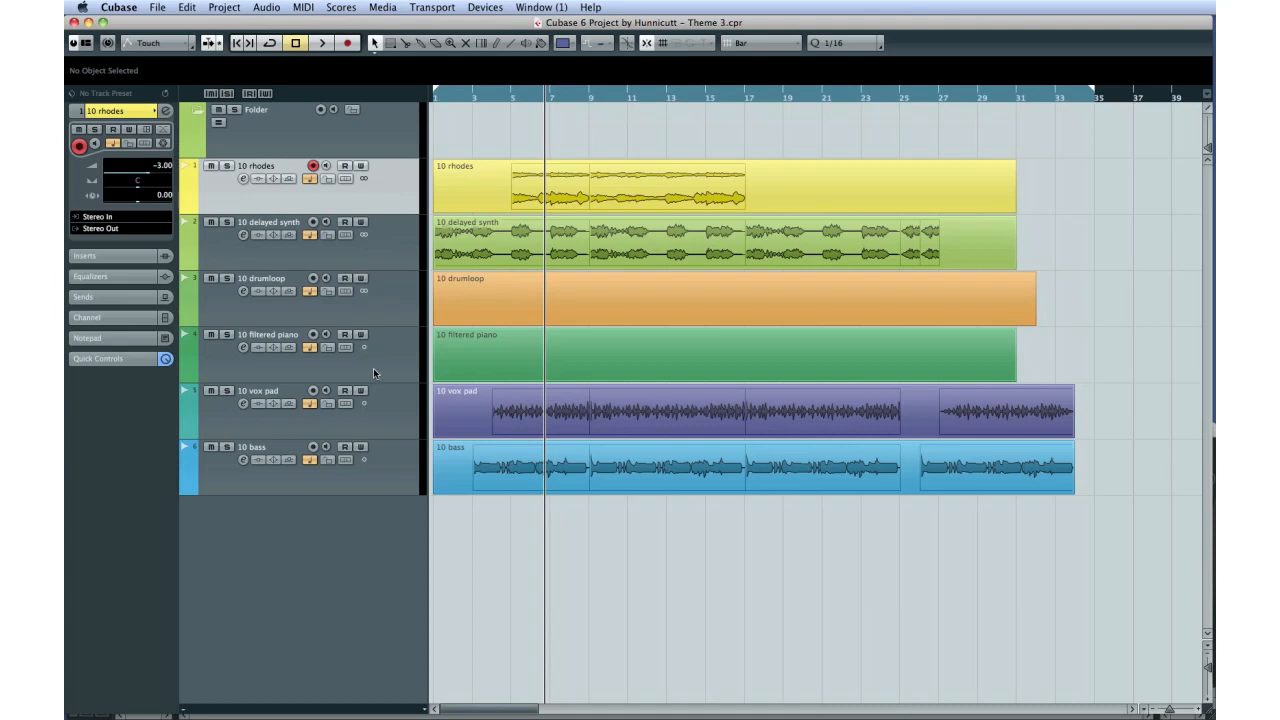
Step: Select all tracks from 10 rhodes to 10 bass and move them into a new folder
{"action": "left_click", "coordinate": [392, 443], "text": "shift"}
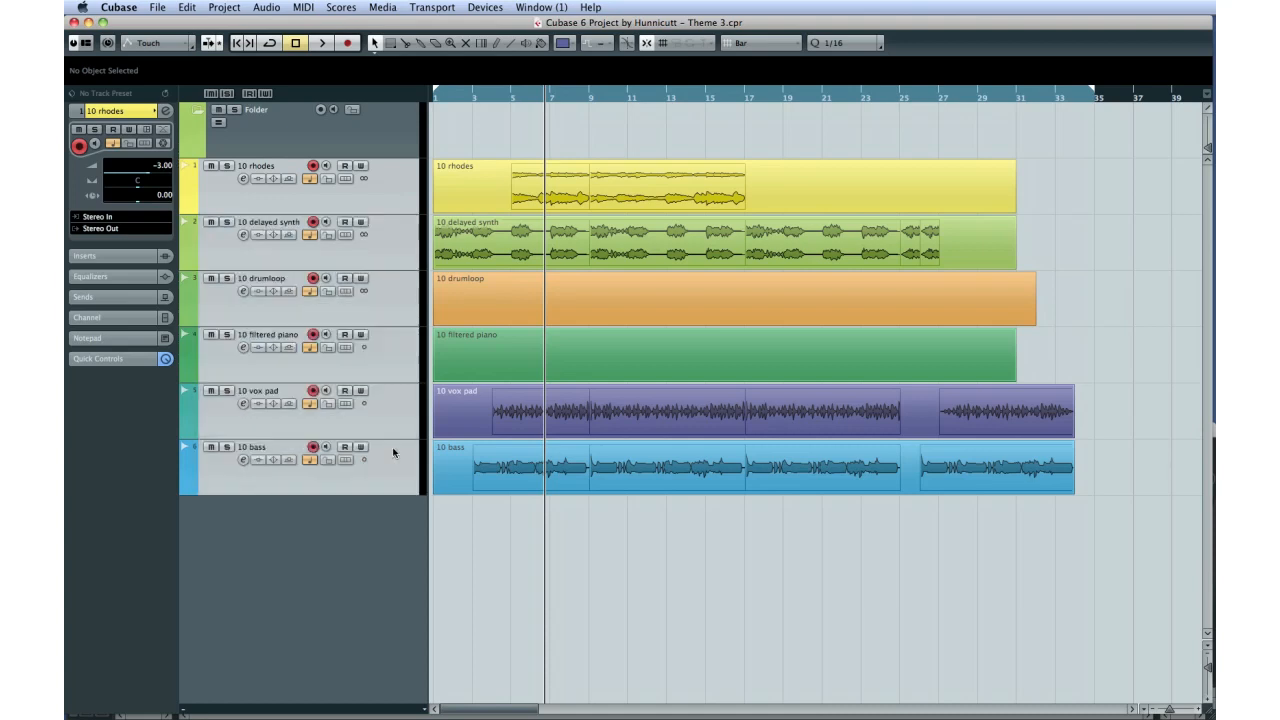
{"action": "right_click", "coordinate": [391, 243]}
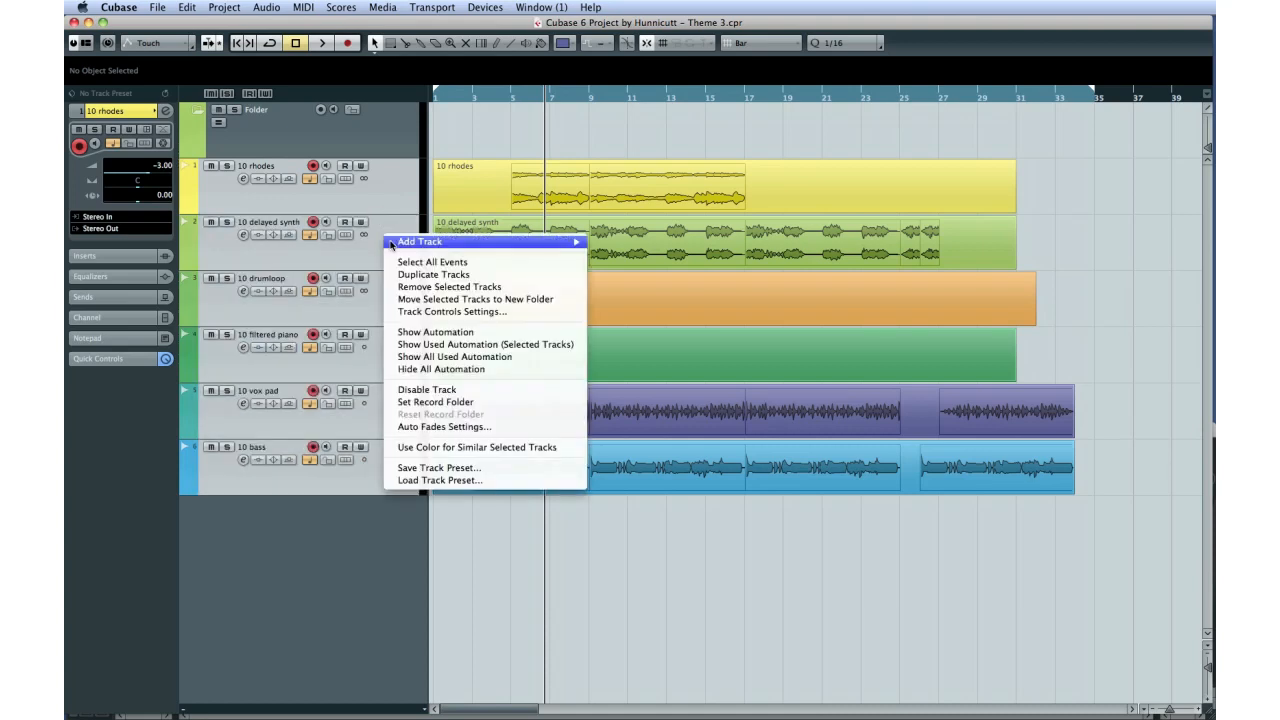
{"action": "left_click", "coordinate": [563, 300]}
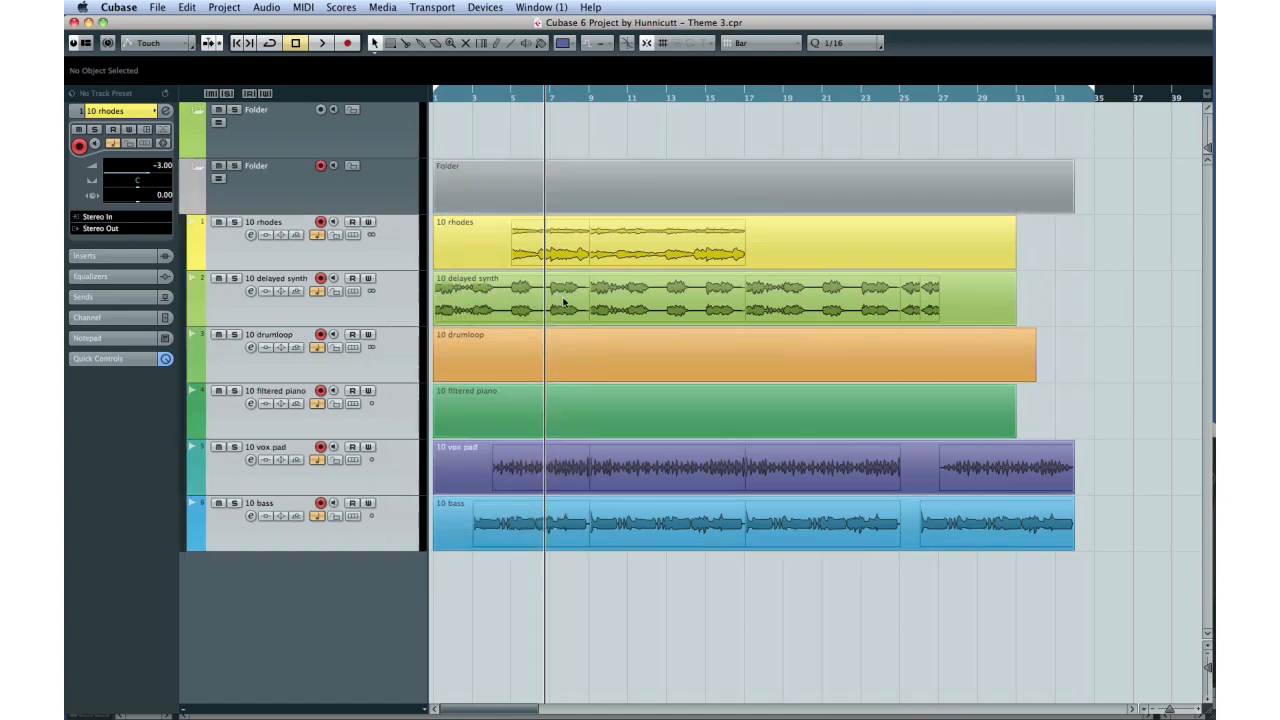
Step: Remove the empty folder track above the folder that holds the six 10-series tracks
{"action": "left_click", "coordinate": [375, 139]}
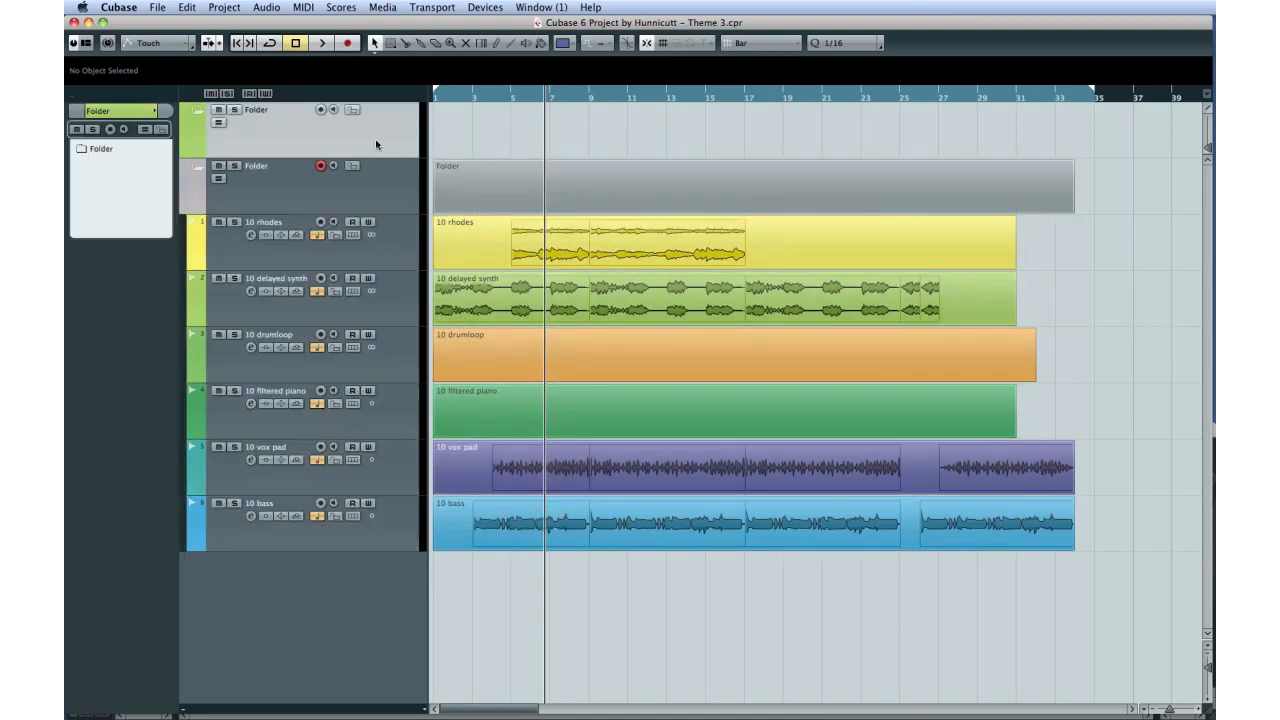
{"action": "right_click", "coordinate": [375, 139]}
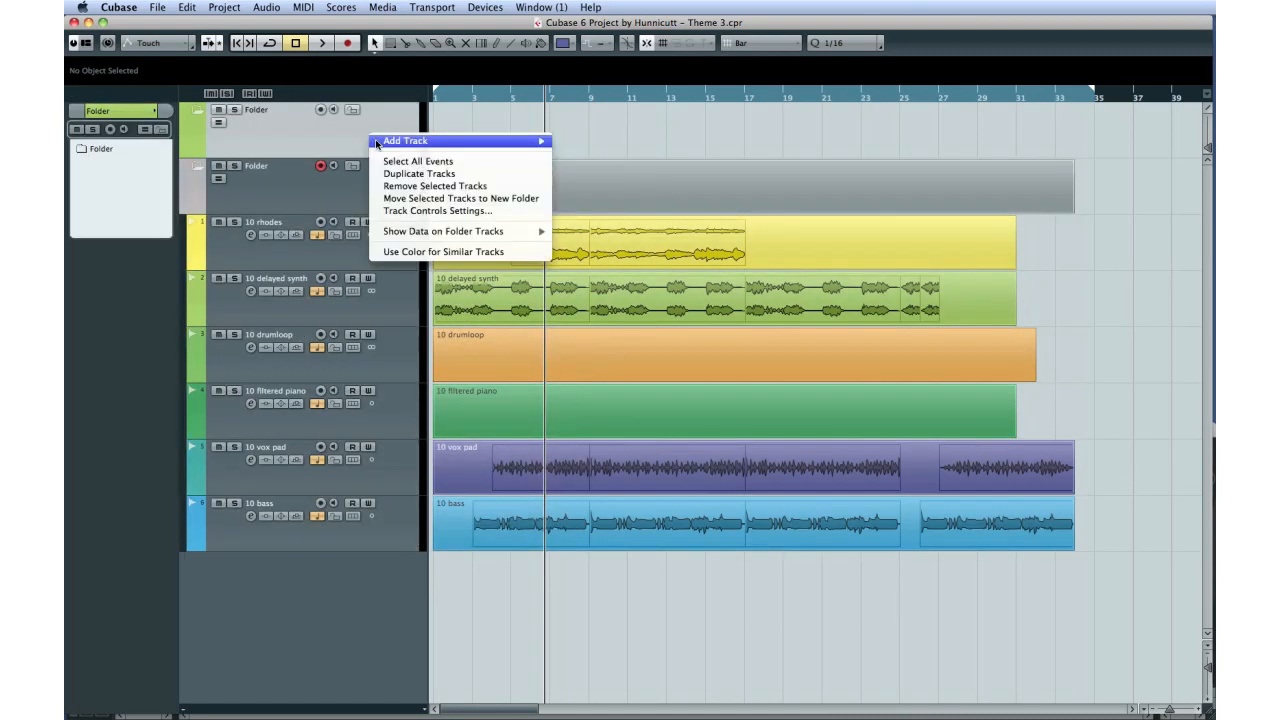
{"action": "left_click", "coordinate": [415, 186]}
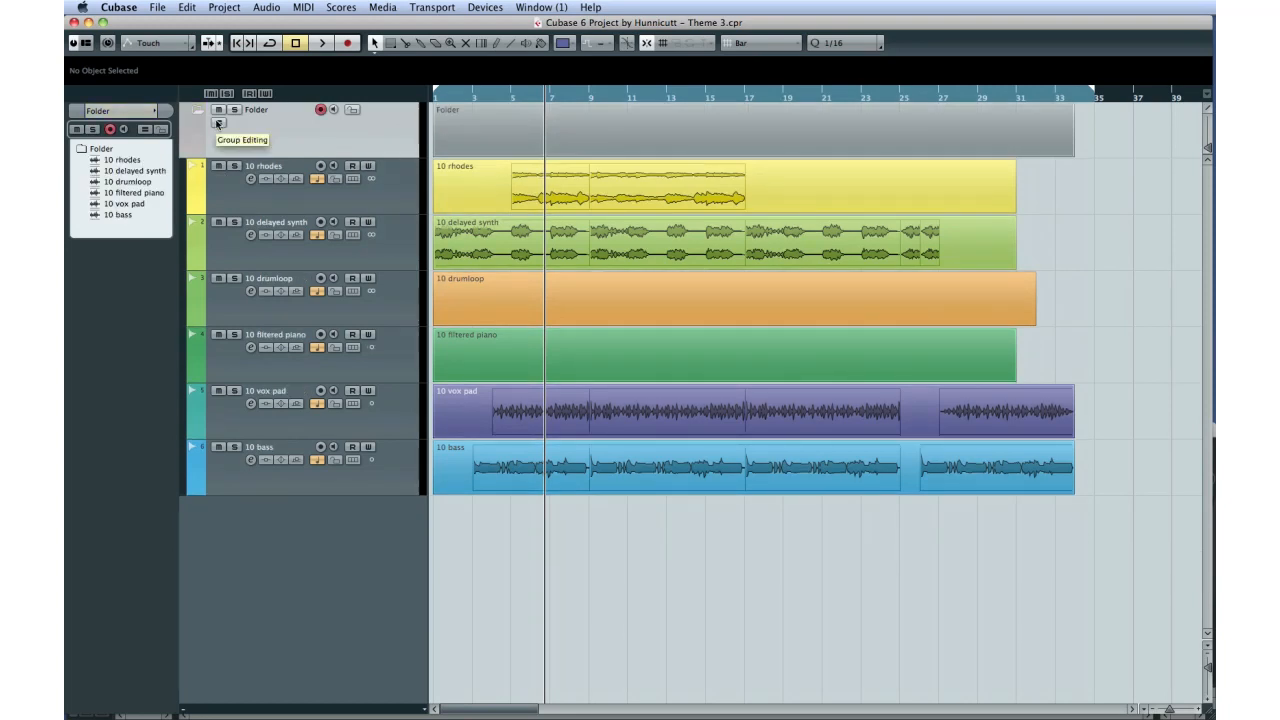
Step: Enable group editing on the folder and split all its tracks' events together at bars 9, 17, 19, 25 and 28
{"action": "left_click", "coordinate": [218, 123]}
{"action": "key", "text": "Return"}
{"action": "key", "text": "3"}
{"action": "left_click", "coordinate": [589, 129]}
{"action": "left_click", "coordinate": [745, 131]}
{"action": "left_click", "coordinate": [784, 132]}
{"action": "left_click", "coordinate": [900, 133]}
{"action": "left_click", "coordinate": [960, 136]}
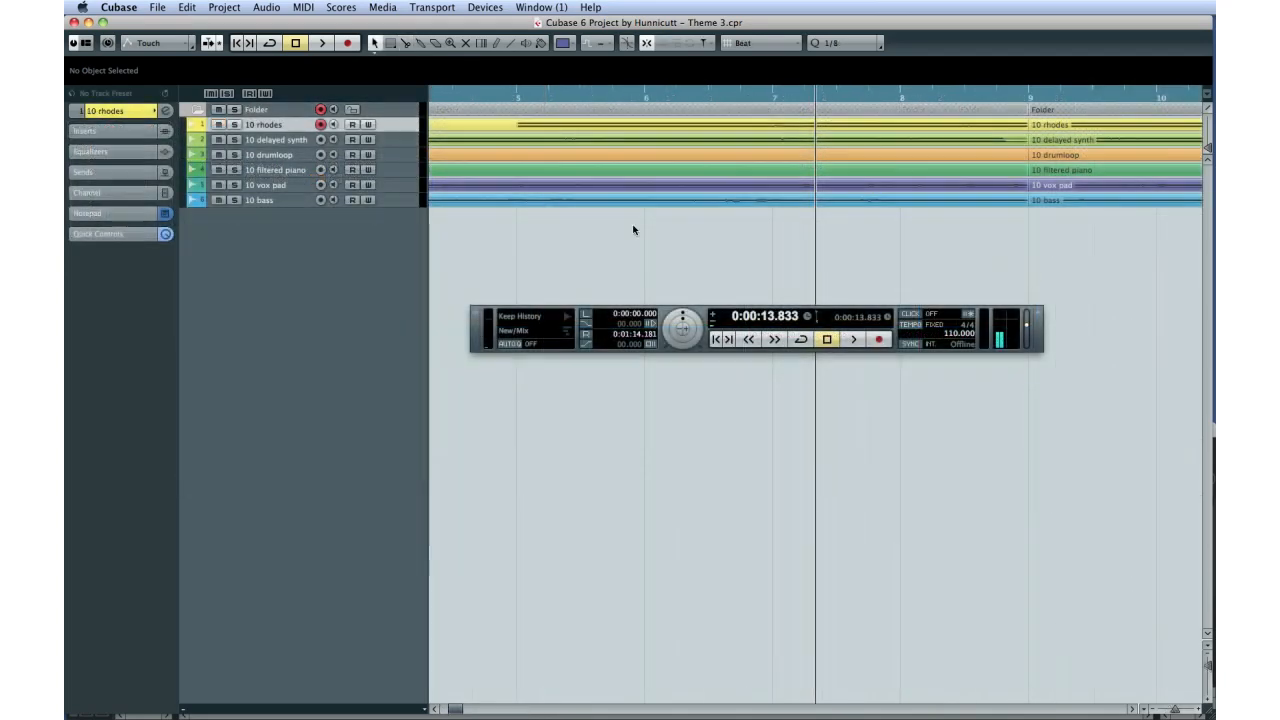
Step: Switch the project ruler to Timecode and open the grid type options
{"action": "right_click", "coordinate": [621, 94]}
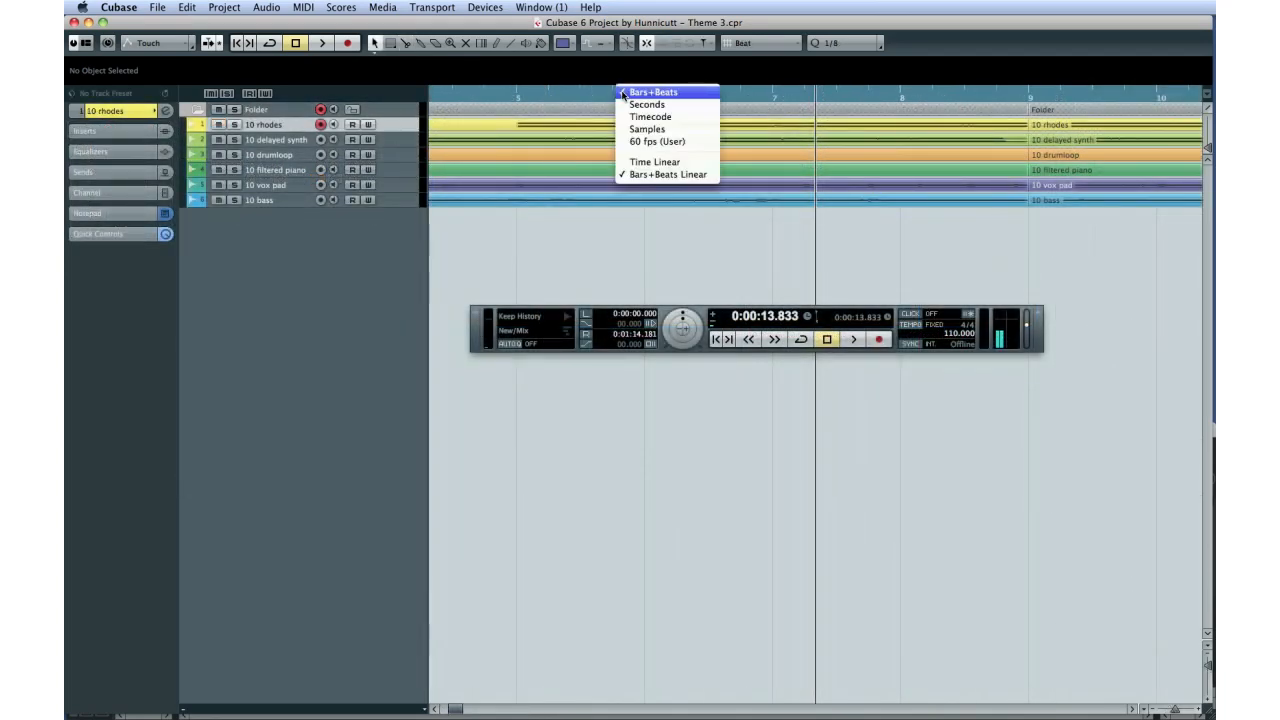
{"action": "left_click", "coordinate": [650, 118]}
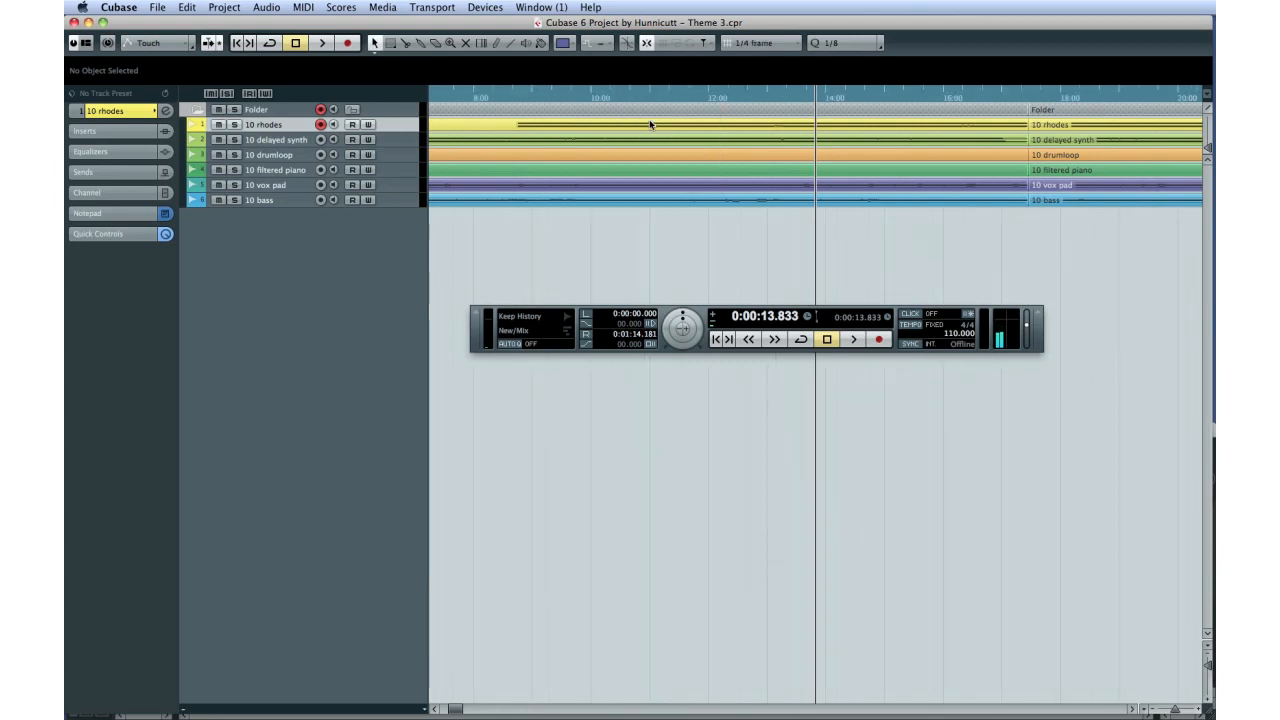
{"action": "left_click", "coordinate": [765, 43]}
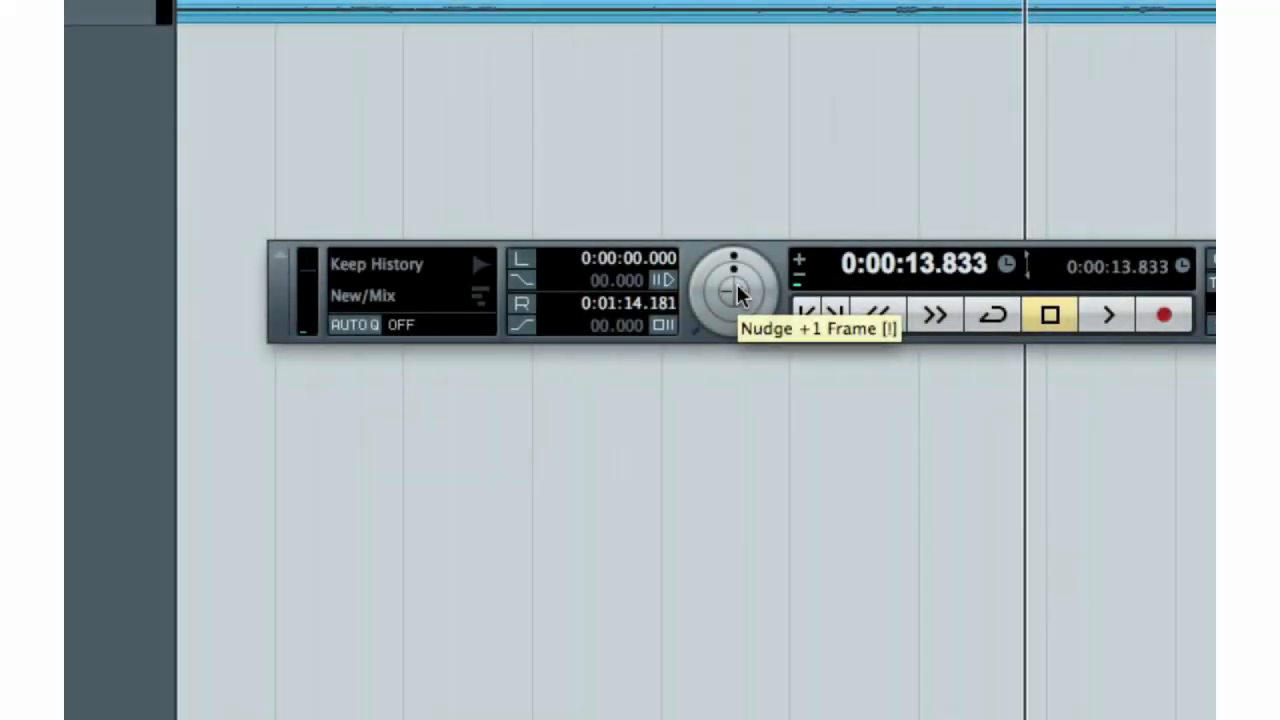
Step: Nudge the project cursor forward five frames to 0:00:14.000
{"action": "left_click", "coordinate": [737, 292]}
{"action": "left_click", "coordinate": [737, 292]}
{"action": "left_click", "coordinate": [737, 292]}
{"action": "left_click", "coordinate": [737, 292]}
{"action": "left_click", "coordinate": [737, 292]}
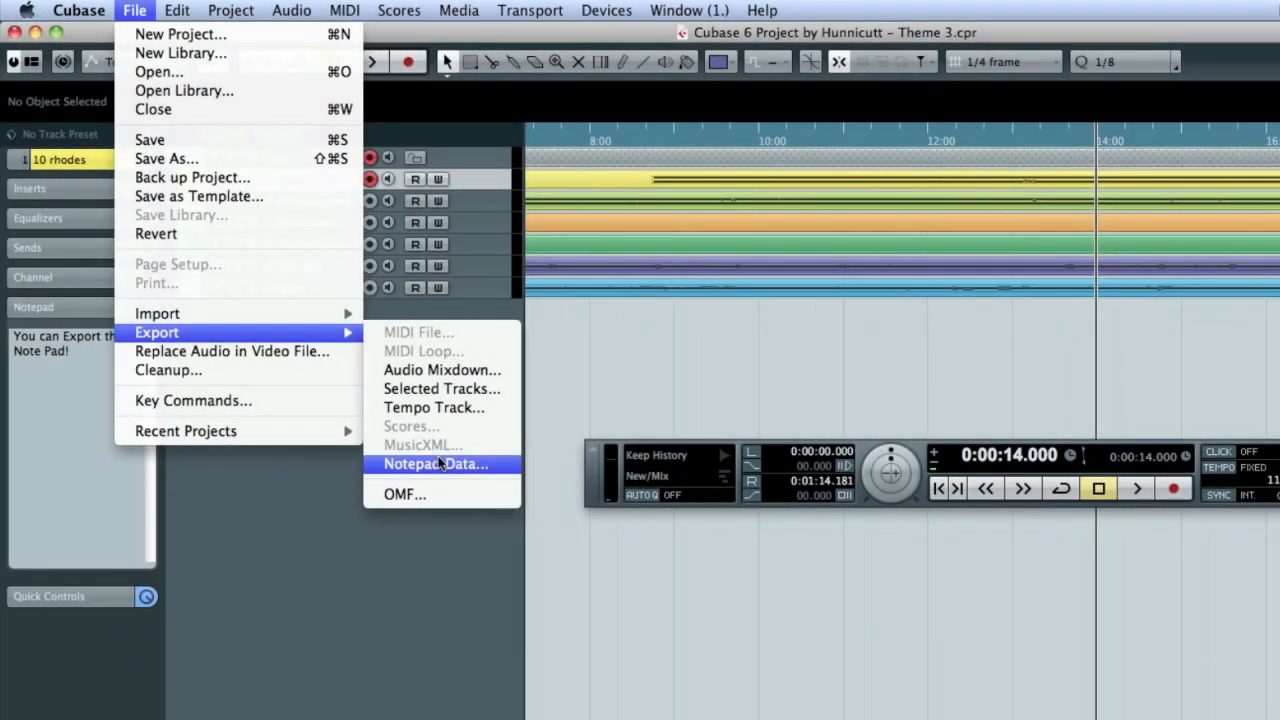
Step: Look at the notepad data export, cancel it, and check the notepads of the 10 delayed synth and 10 drumloop tracks
{"action": "left_click", "coordinate": [440, 463]}
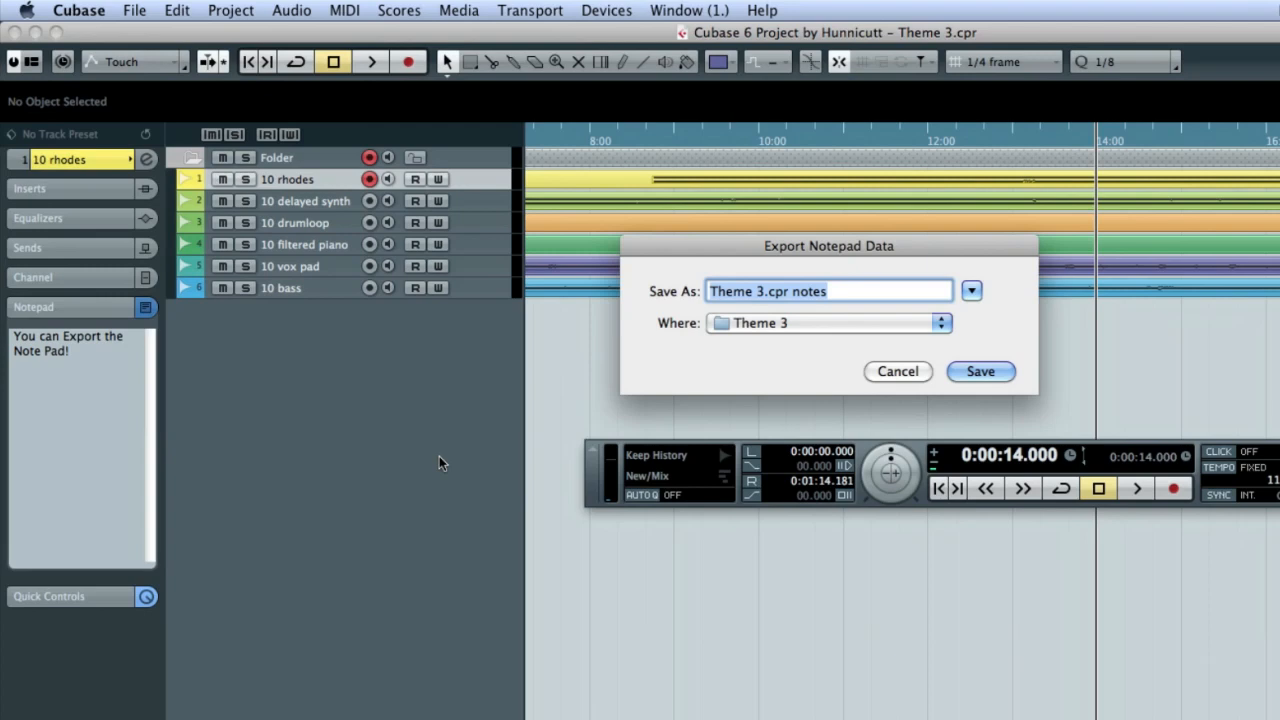
{"action": "left_click", "coordinate": [900, 371]}
{"action": "left_click", "coordinate": [487, 201]}
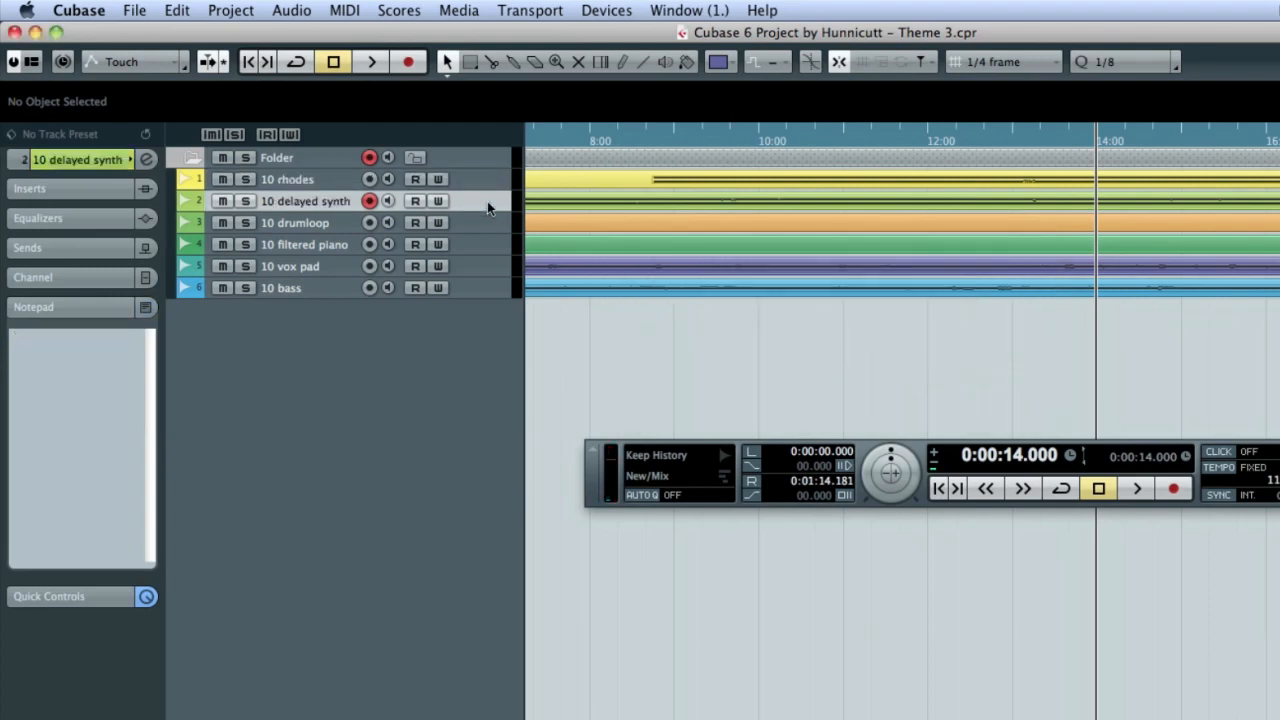
{"action": "left_click", "coordinate": [486, 225]}
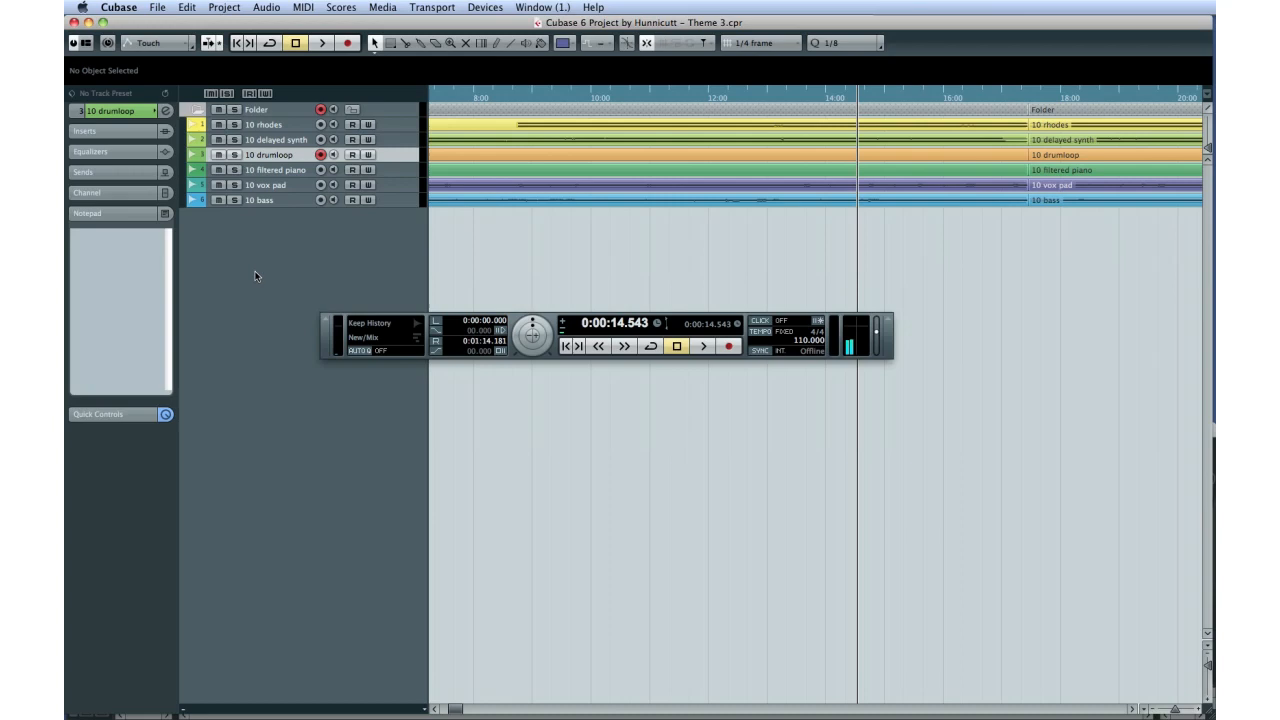
Step: Examine the audio and MIDI record mode options of the transport panel
{"action": "left_click", "coordinate": [224, 8]}
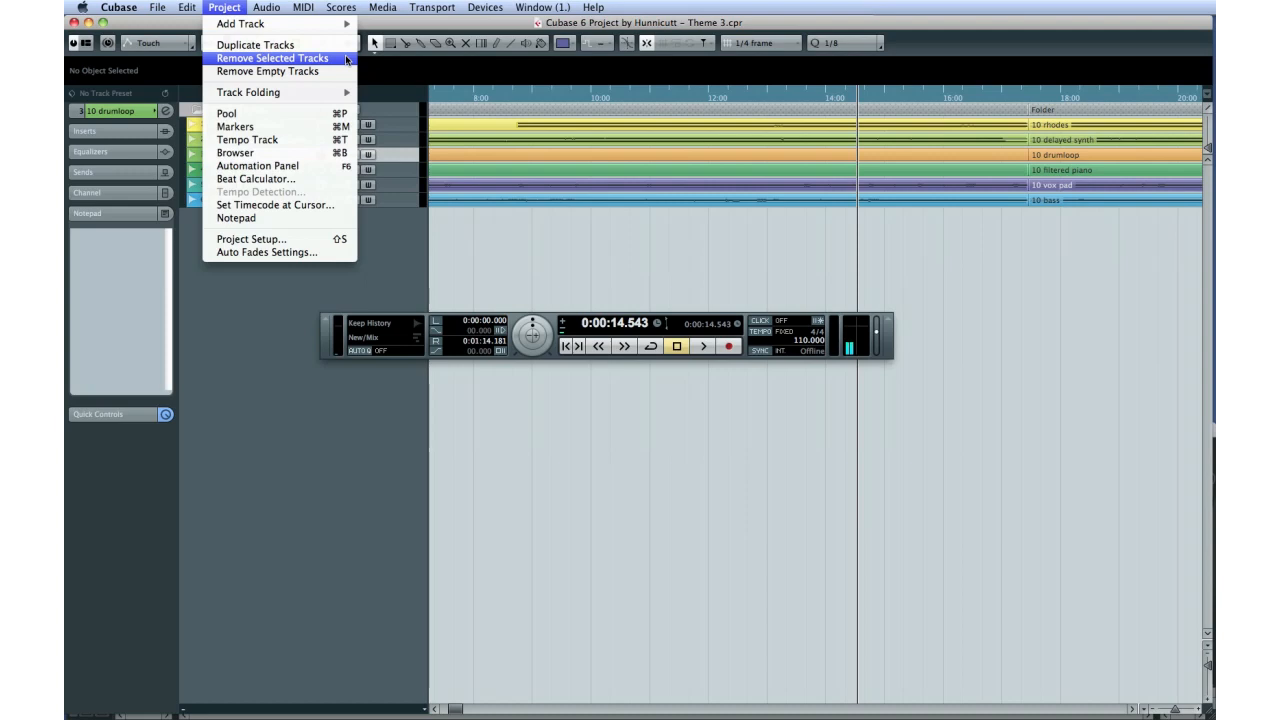
{"action": "left_click", "coordinate": [394, 252]}
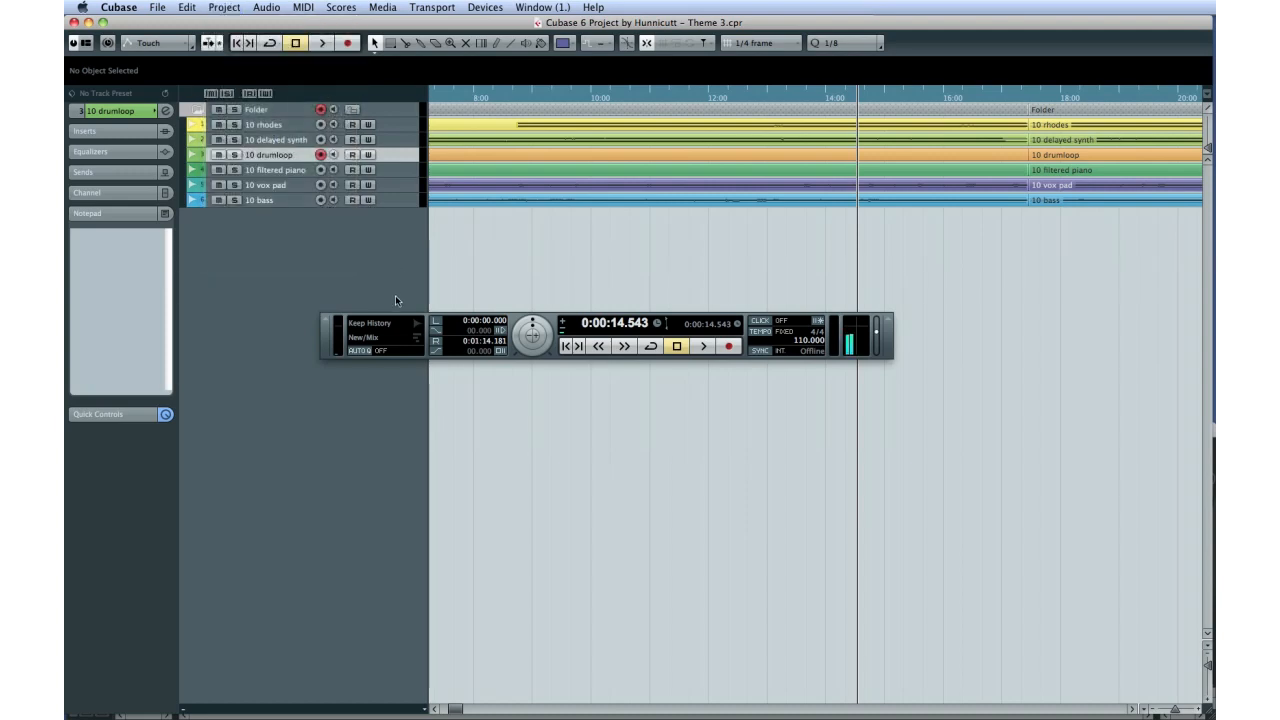
{"action": "left_click", "coordinate": [401, 323]}
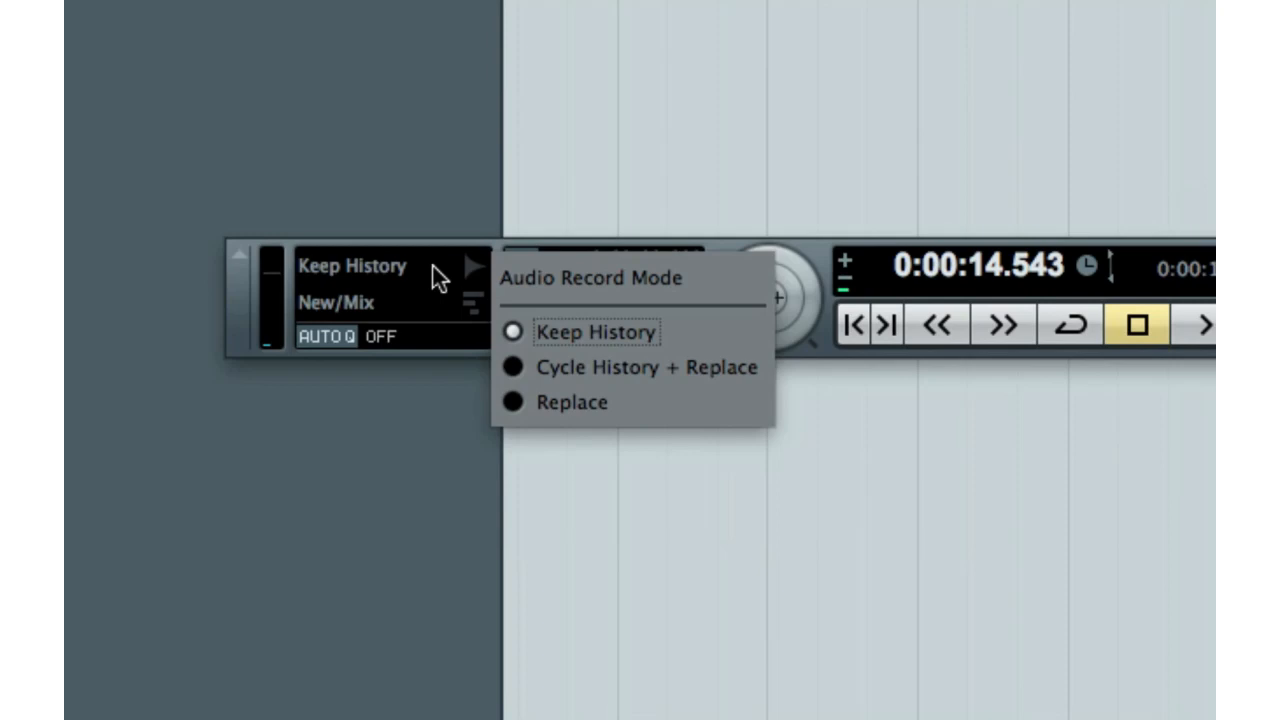
{"action": "left_click", "coordinate": [336, 302]}
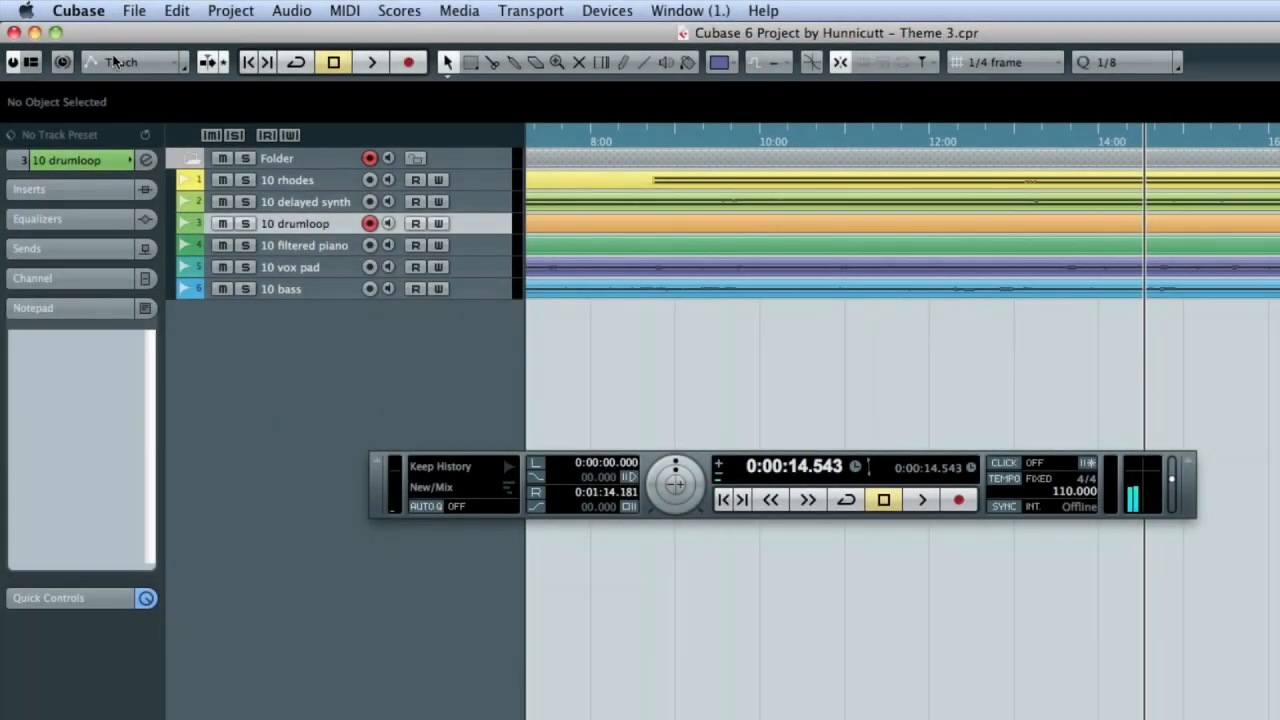
Step: Toggle the preferences Enable Record on Selected Audio Track and Enable Record on Selected MIDI Track off and back on
{"action": "left_click", "coordinate": [97, 12]}
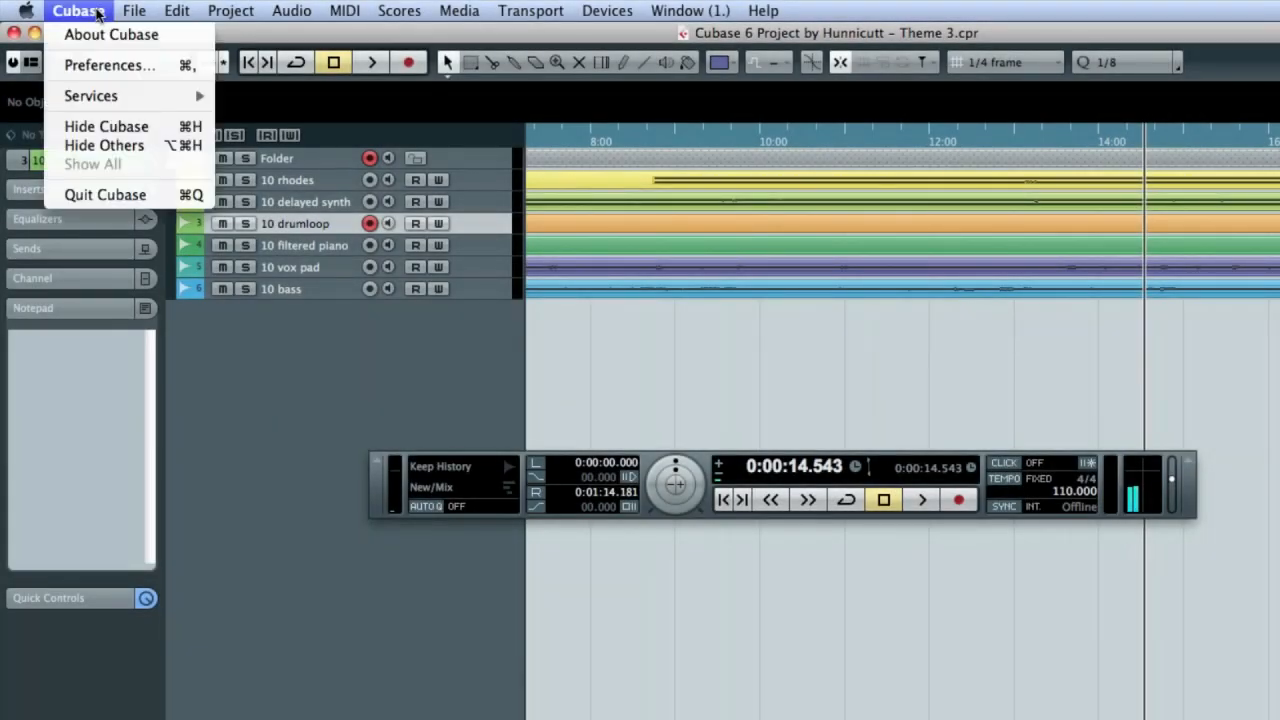
{"action": "left_click", "coordinate": [105, 66]}
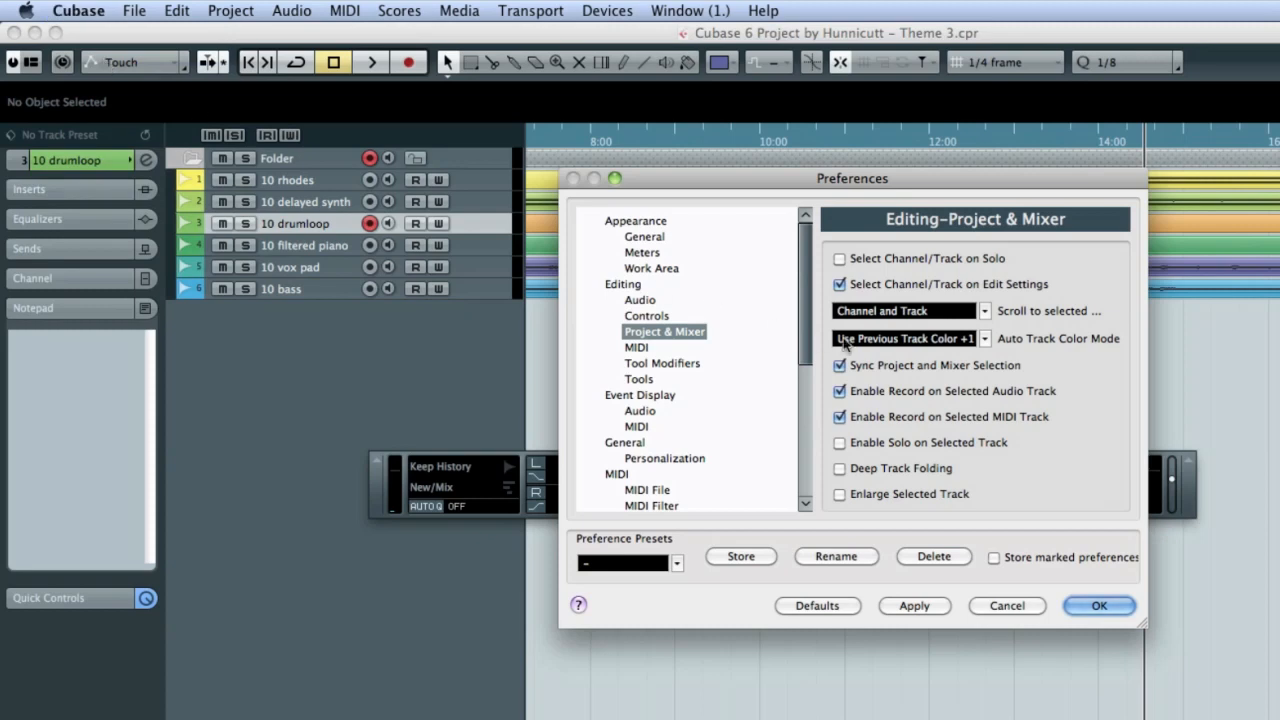
{"action": "left_click", "coordinate": [841, 392]}
{"action": "left_click", "coordinate": [841, 392]}
{"action": "left_click", "coordinate": [841, 418]}
{"action": "left_click", "coordinate": [841, 418]}
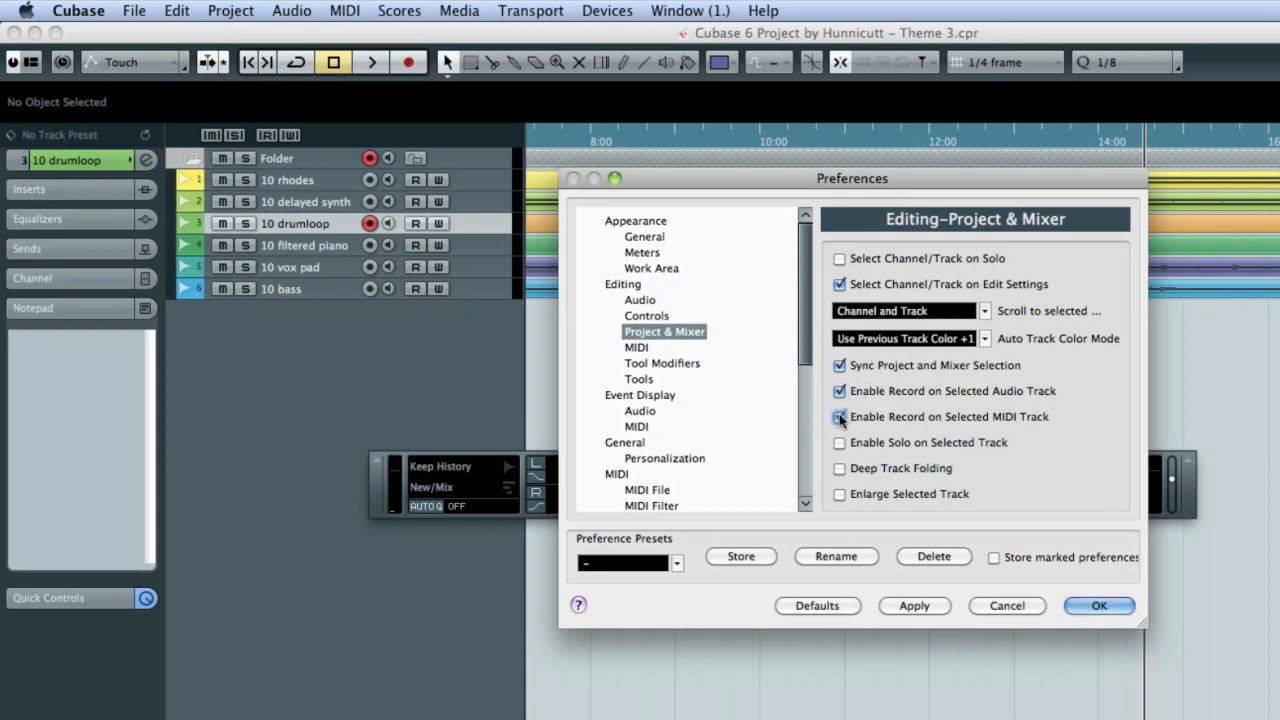
{"action": "left_click", "coordinate": [1098, 606]}
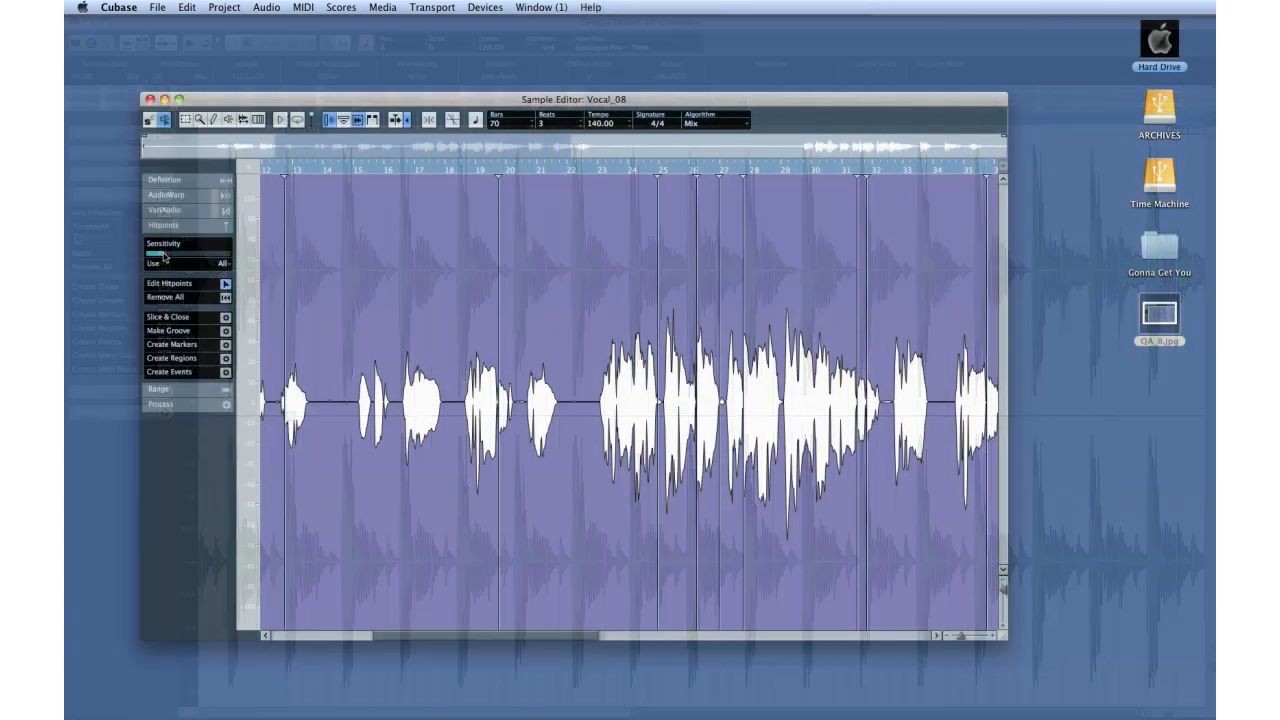
Step: Set the Vocal_08 hitpoint sensitivity to about half and limit the hitpoints used to 1/16
{"action": "left_click_drag", "start_coordinate": [160, 258], "coordinate": [187, 258]}
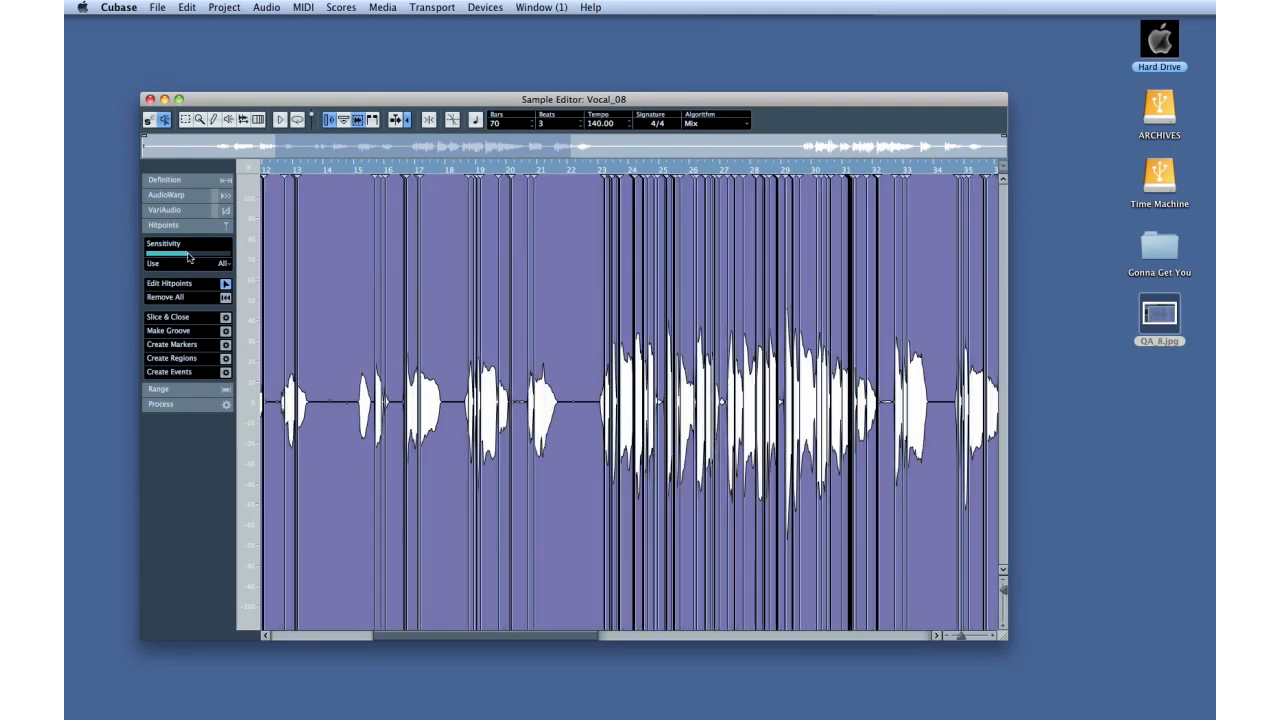
{"action": "left_click", "coordinate": [221, 264]}
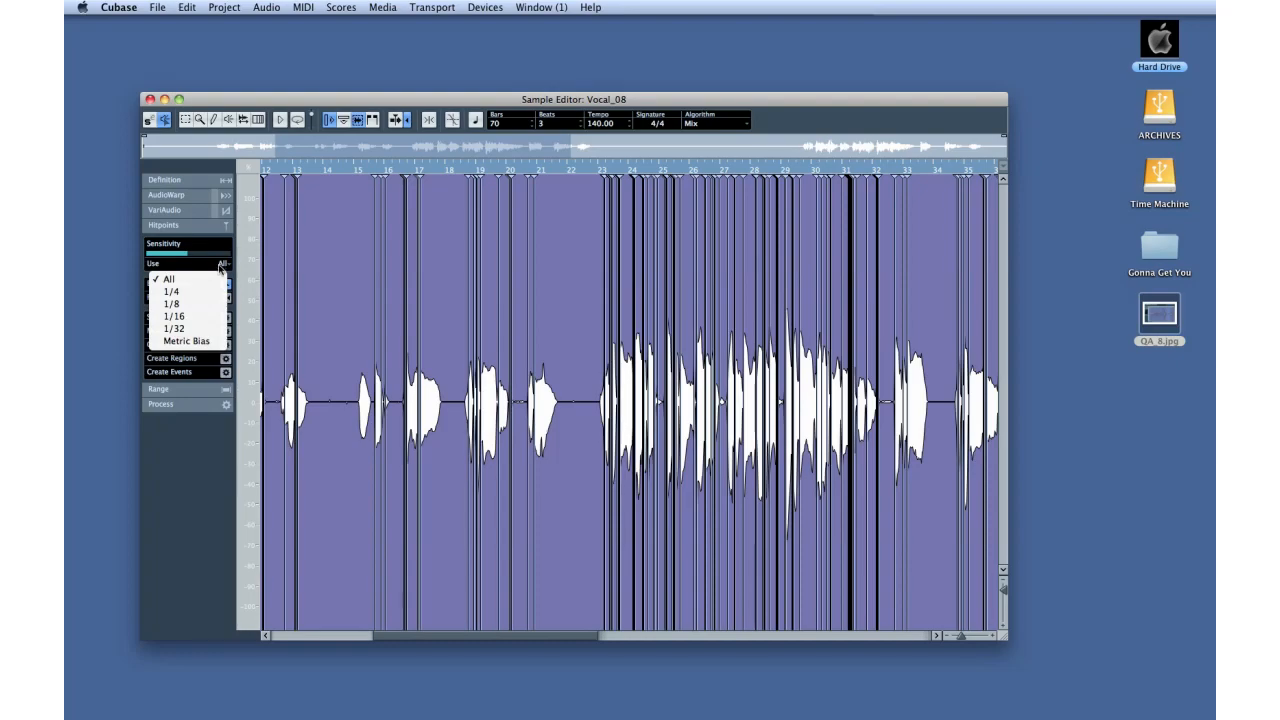
{"action": "left_click", "coordinate": [204, 316]}
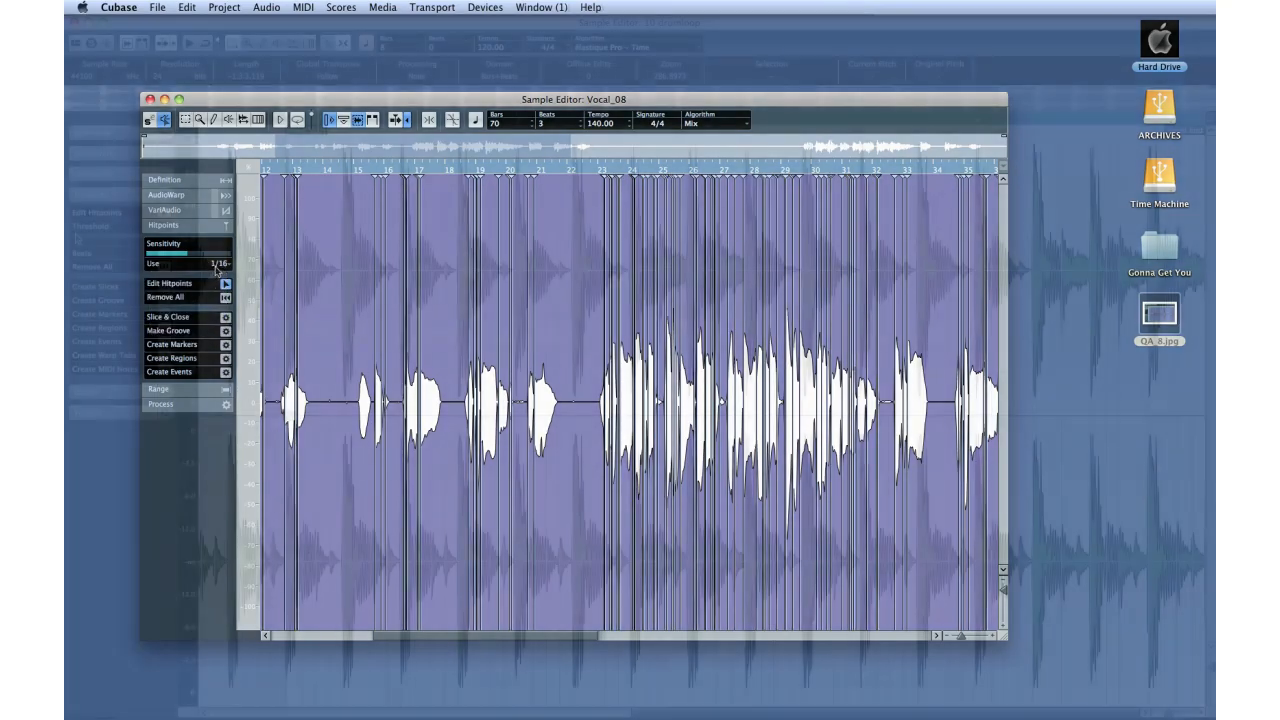
{"action": "left_click", "coordinate": [217, 265]}
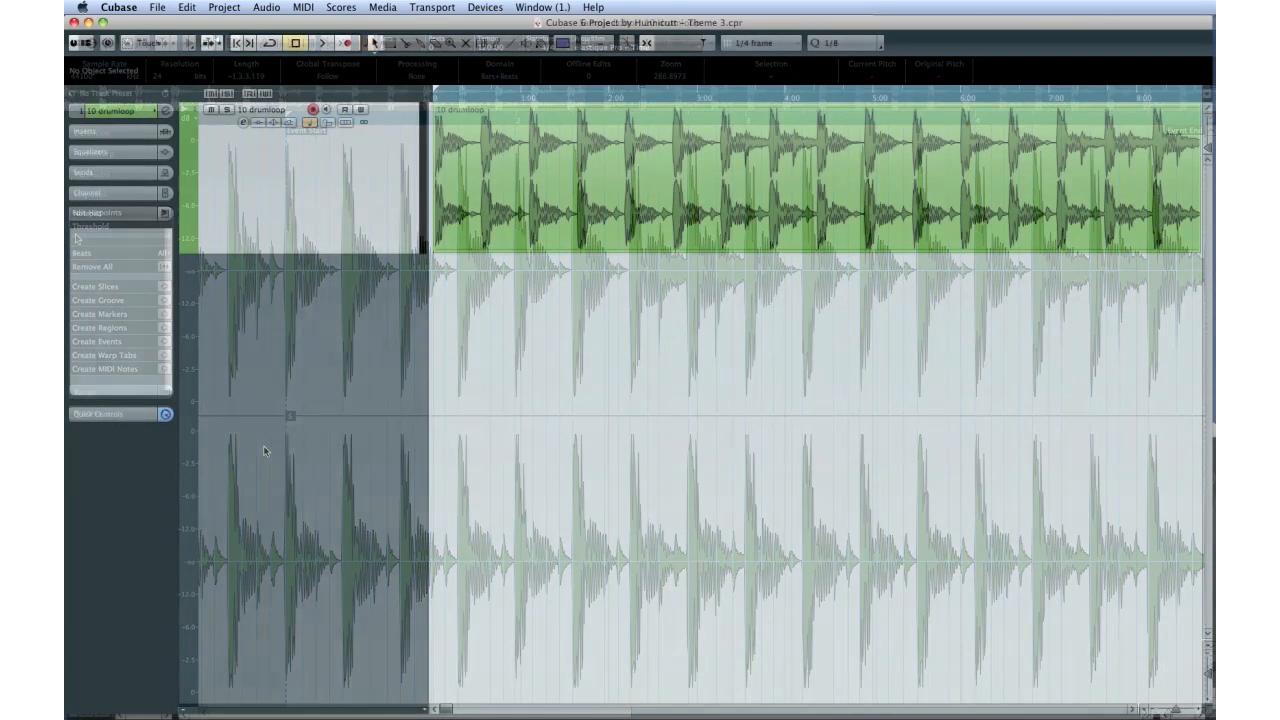
Step: Open the 10 drumloop event's hitpoints in the Sample Editor and set their threshold to about a quarter of its range
{"action": "double_click", "coordinate": [578, 193]}
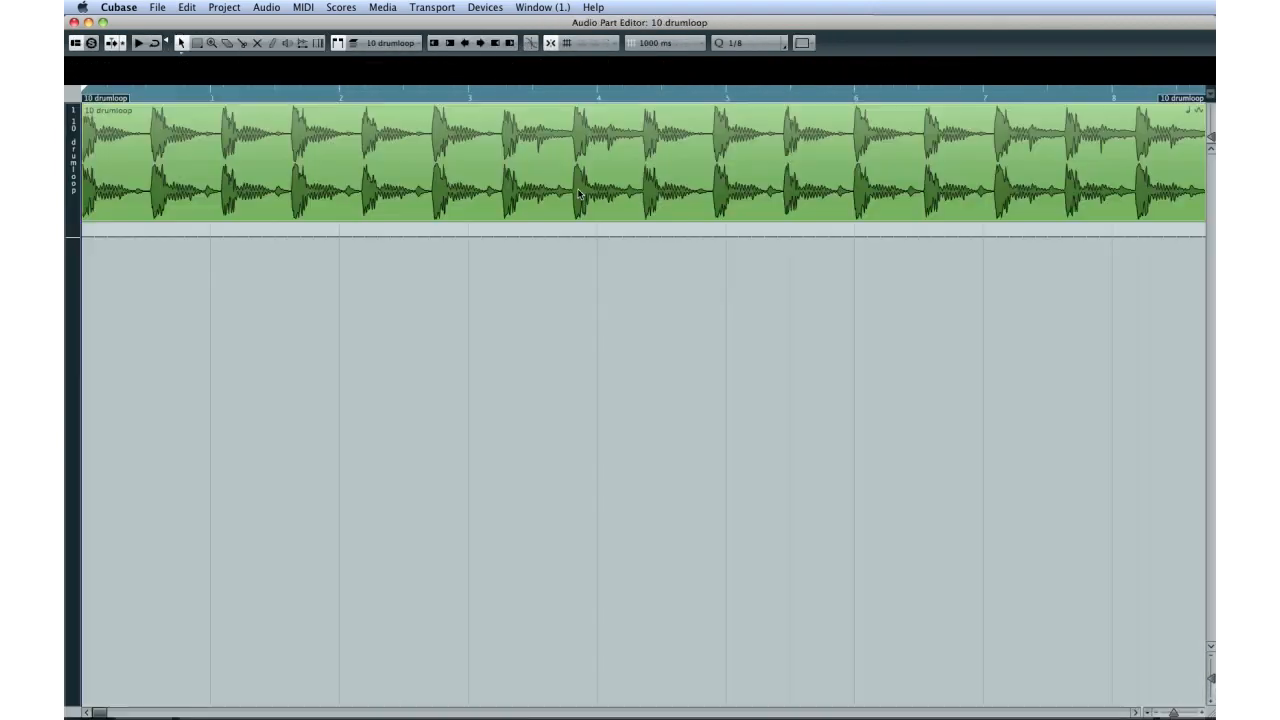
{"action": "double_click", "coordinate": [498, 218]}
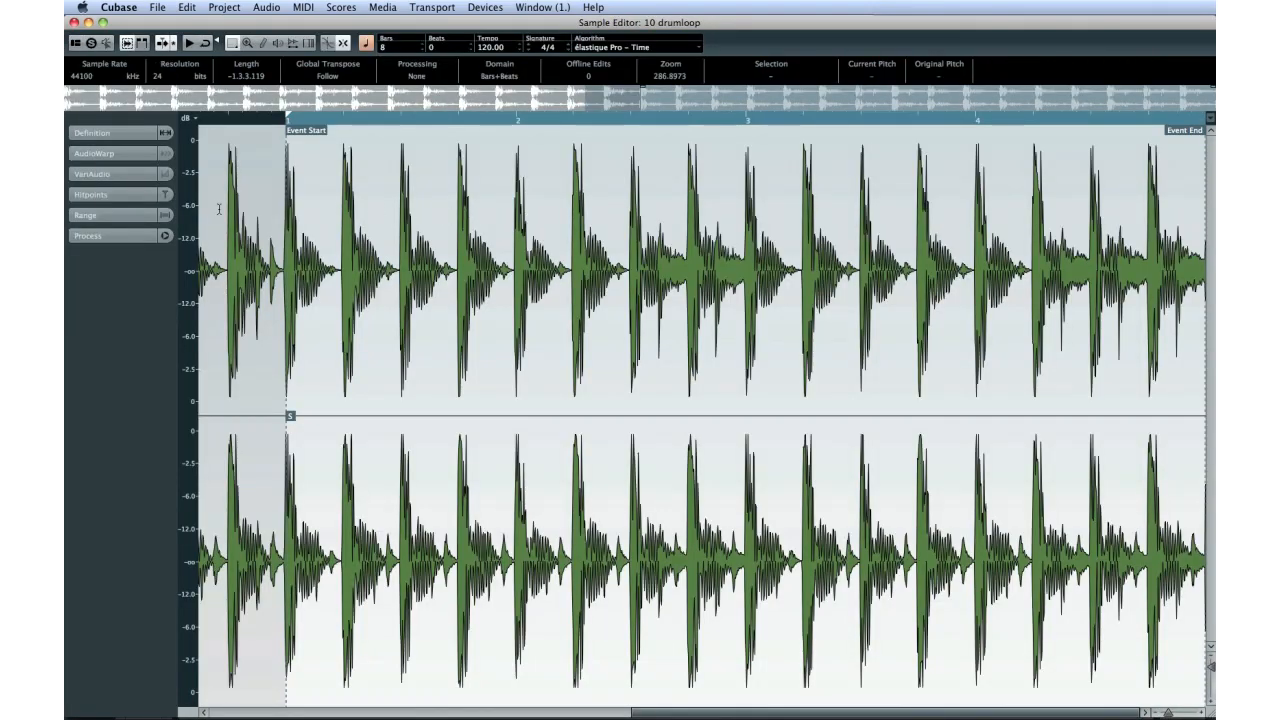
{"action": "left_click", "coordinate": [146, 195]}
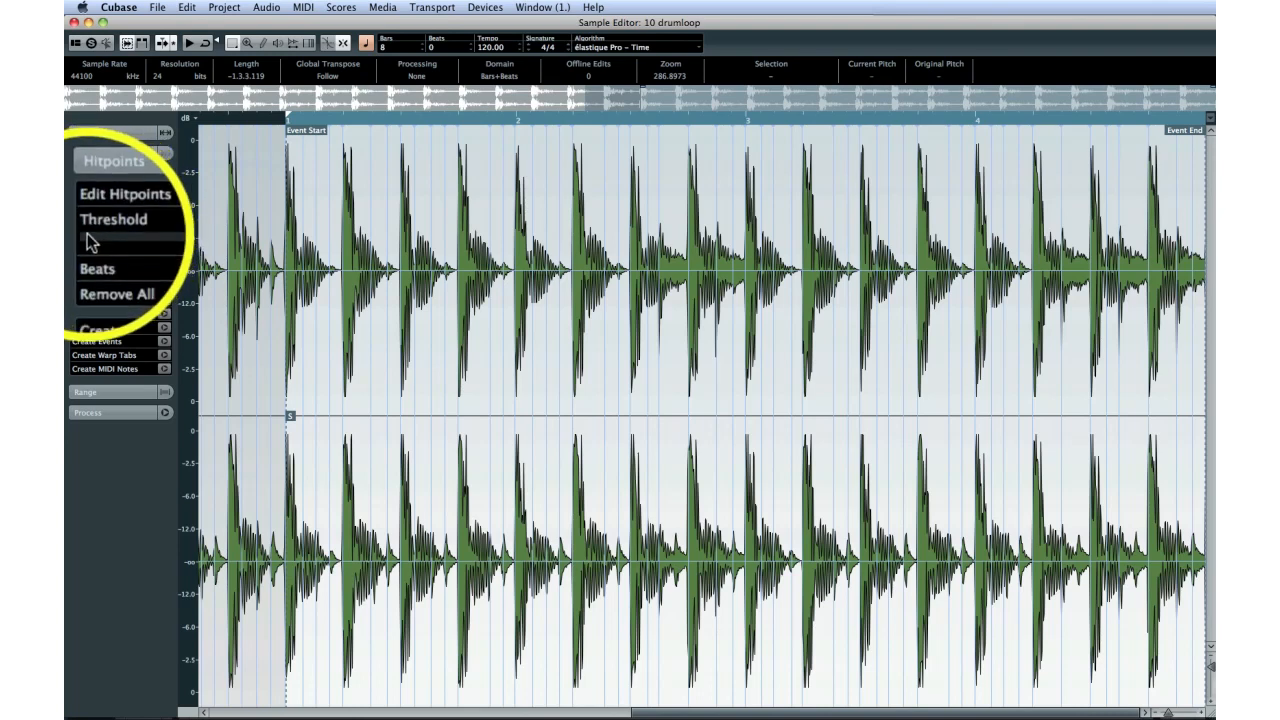
{"action": "left_click_drag", "start_coordinate": [86, 235], "coordinate": [142, 242]}
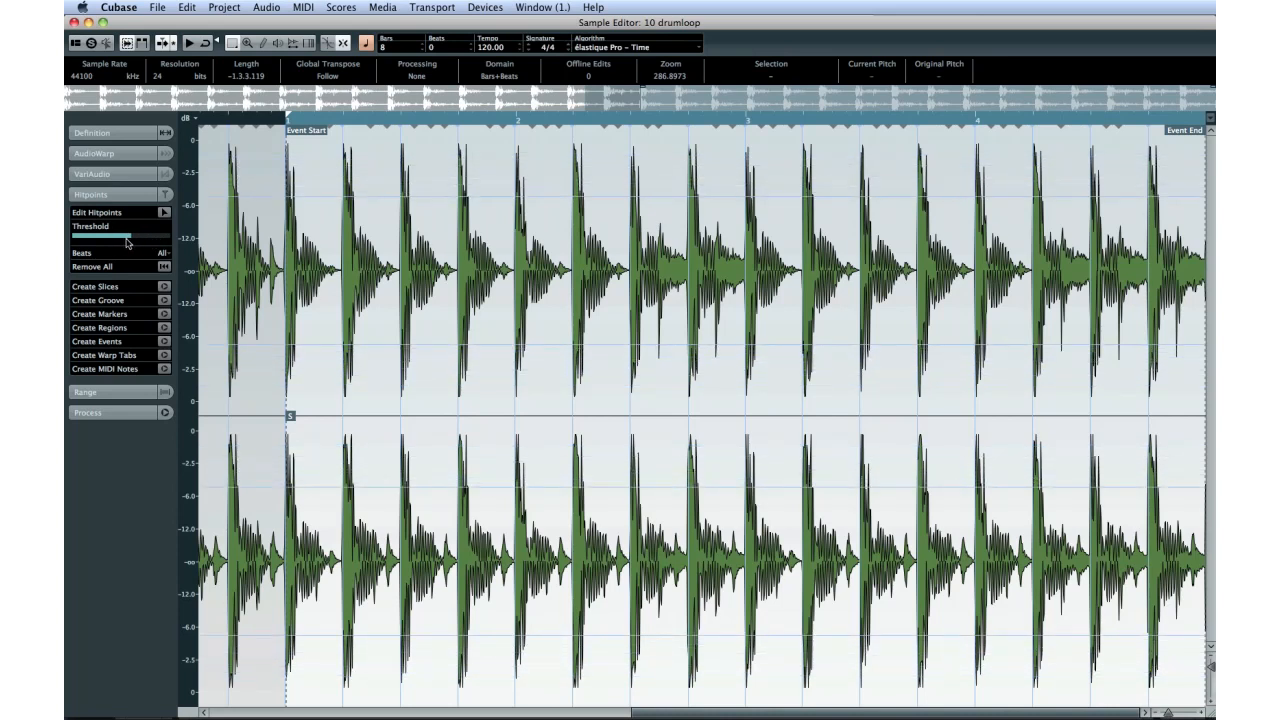
{"action": "left_click_drag", "start_coordinate": [134, 242], "coordinate": [98, 243]}
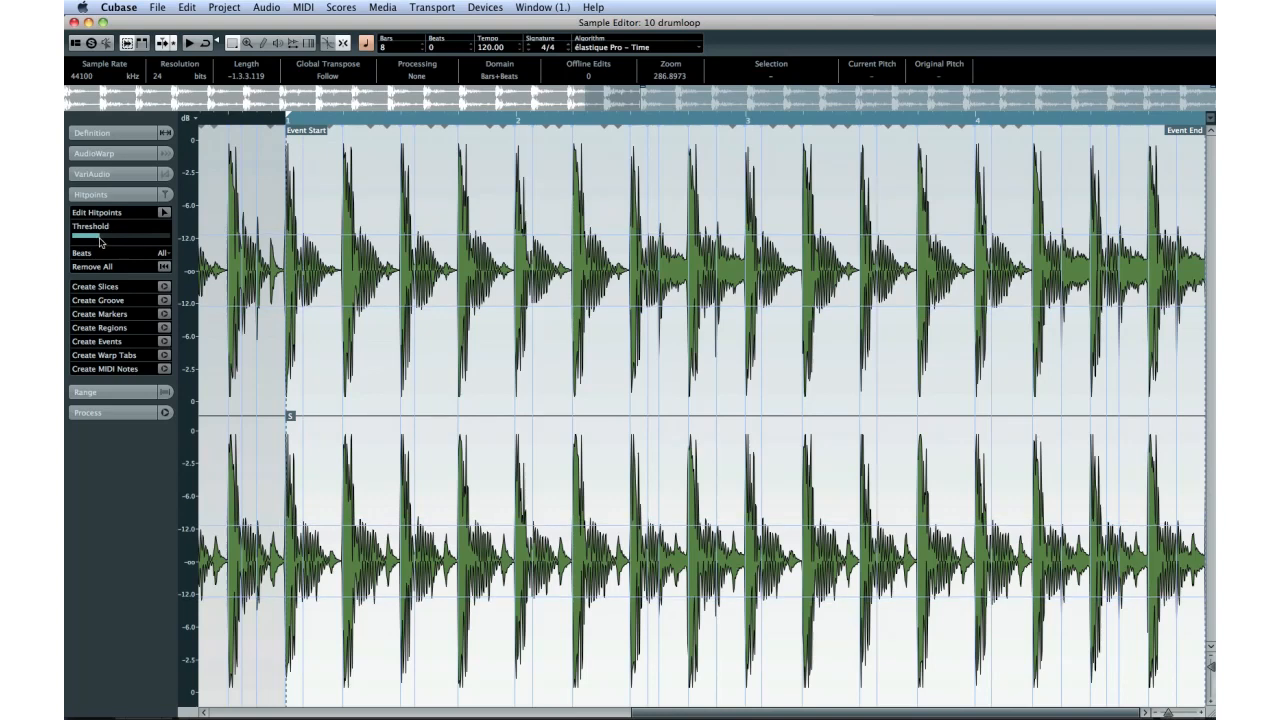
{"action": "left_click", "coordinate": [370, 131]}
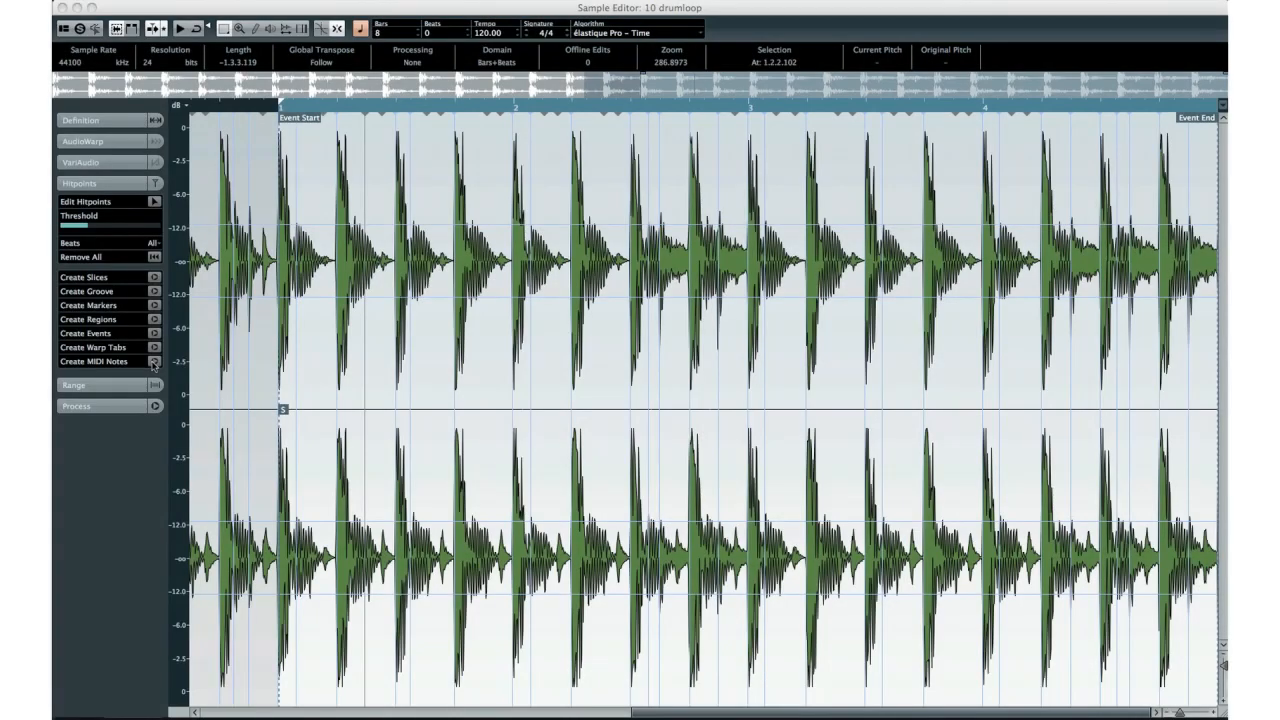
Step: Convert the drum loop's hitpoints to MIDI notes on a new MIDI track, with dynamic velocity, pitch A#0 and length 1/4
{"action": "left_click", "coordinate": [154, 361]}
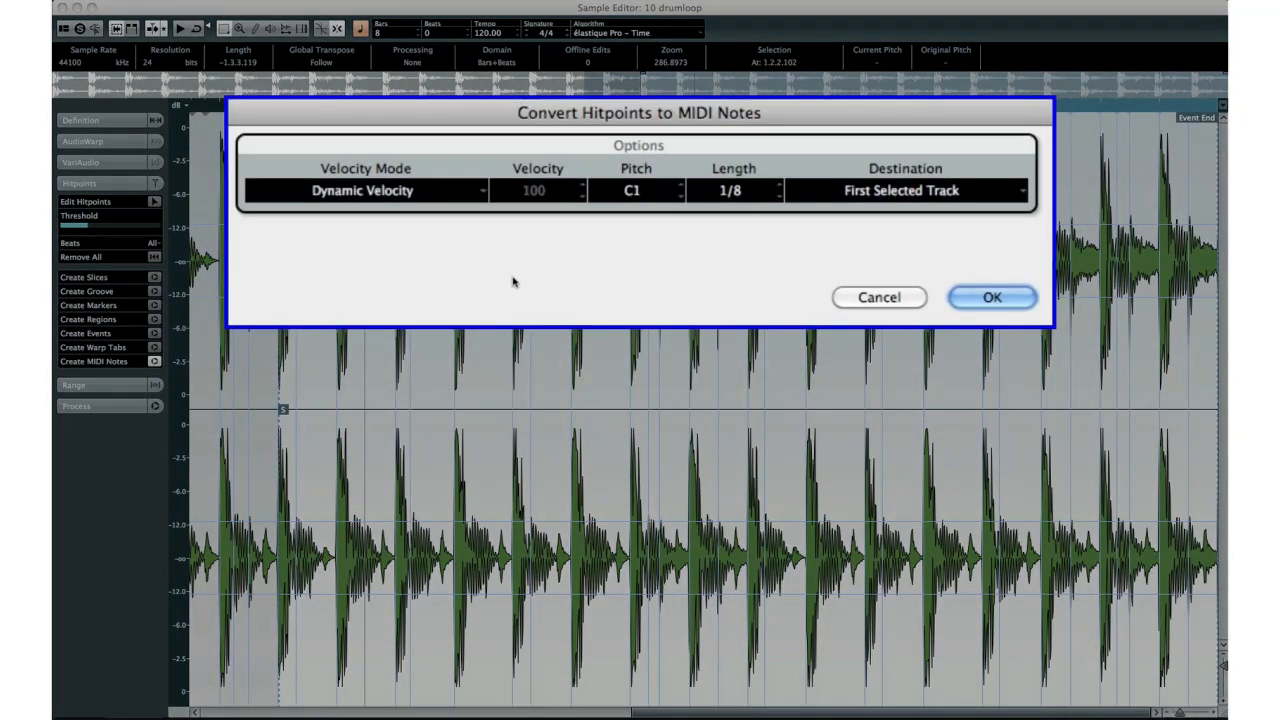
{"action": "left_click", "coordinate": [931, 190]}
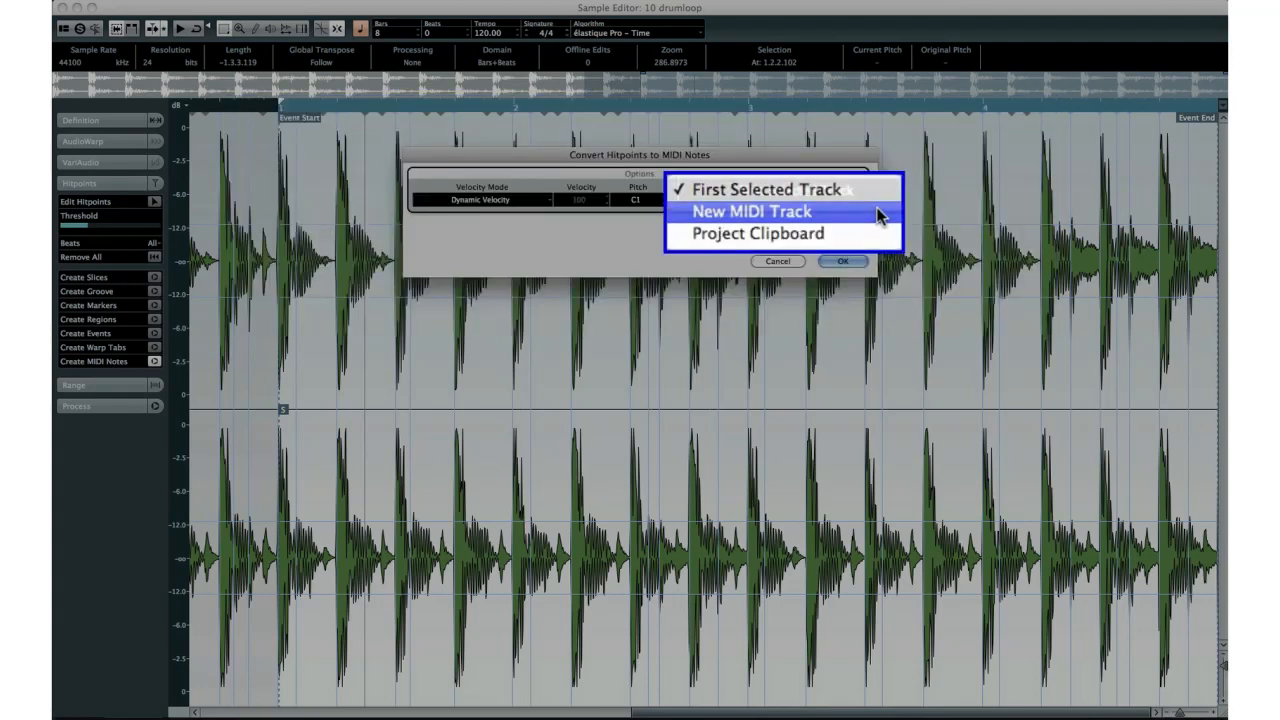
{"action": "left_click", "coordinate": [880, 215]}
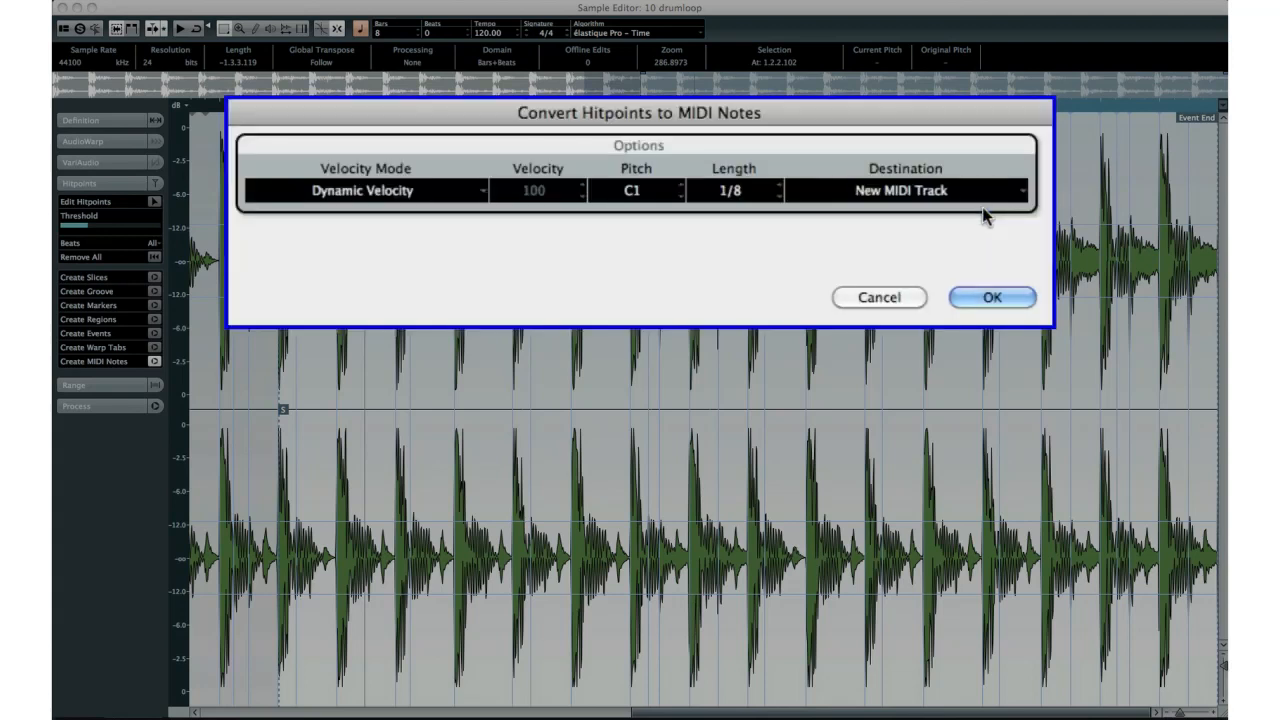
{"action": "left_click", "coordinate": [779, 187]}
{"action": "left_click", "coordinate": [681, 196]}
{"action": "left_click", "coordinate": [681, 196]}
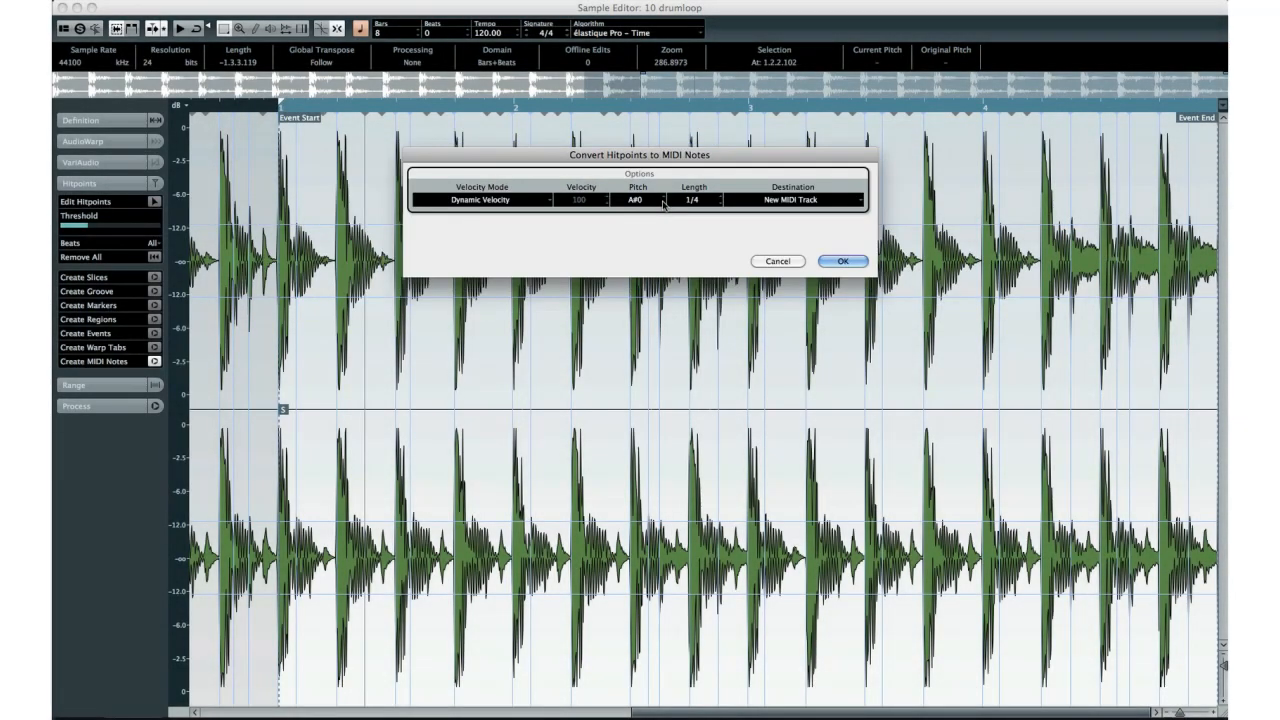
{"action": "left_click", "coordinate": [828, 263]}
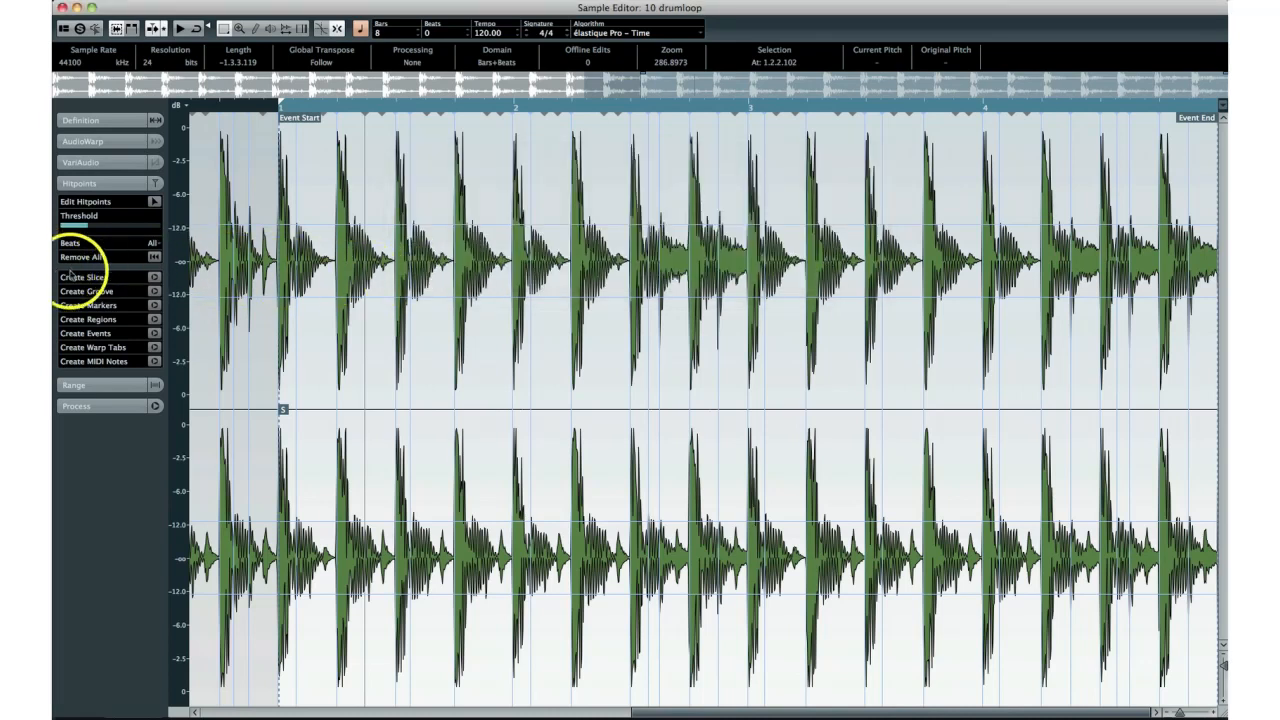
Step: Create slices from the drum loop's hitpoints, disabling musical mode for the audio
{"action": "left_click", "coordinate": [154, 277]}
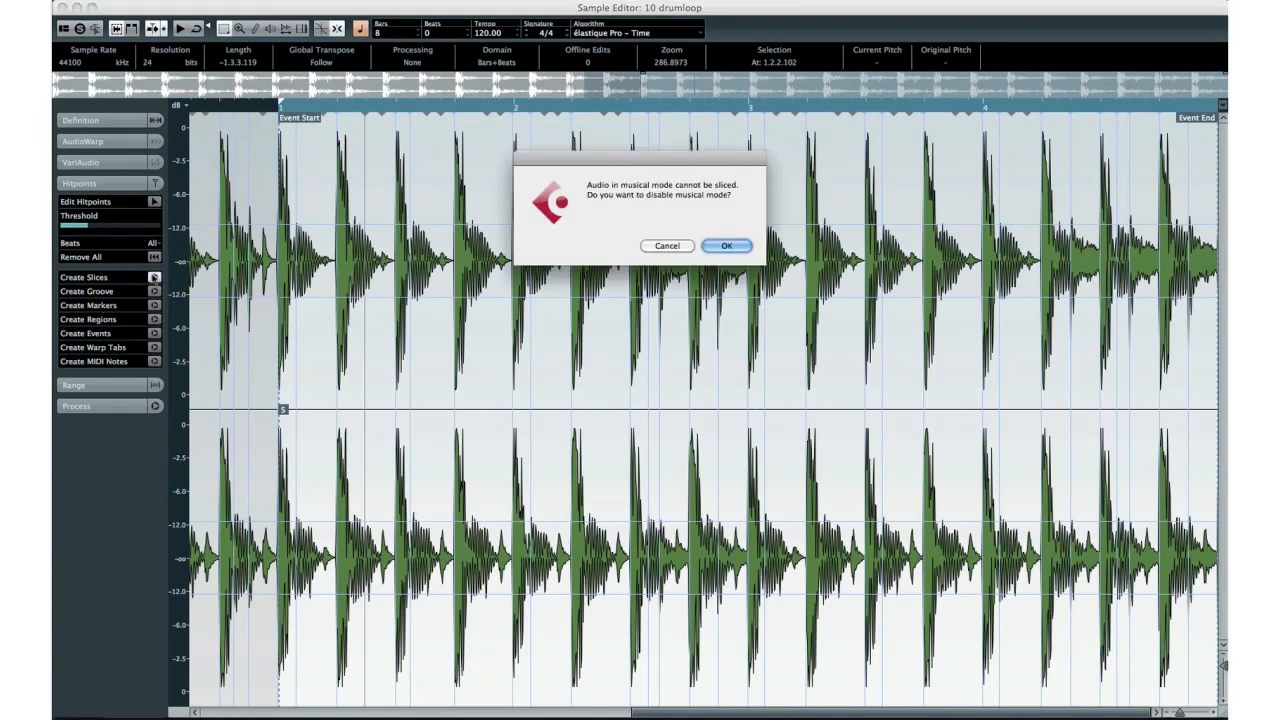
{"action": "left_click", "coordinate": [726, 246]}
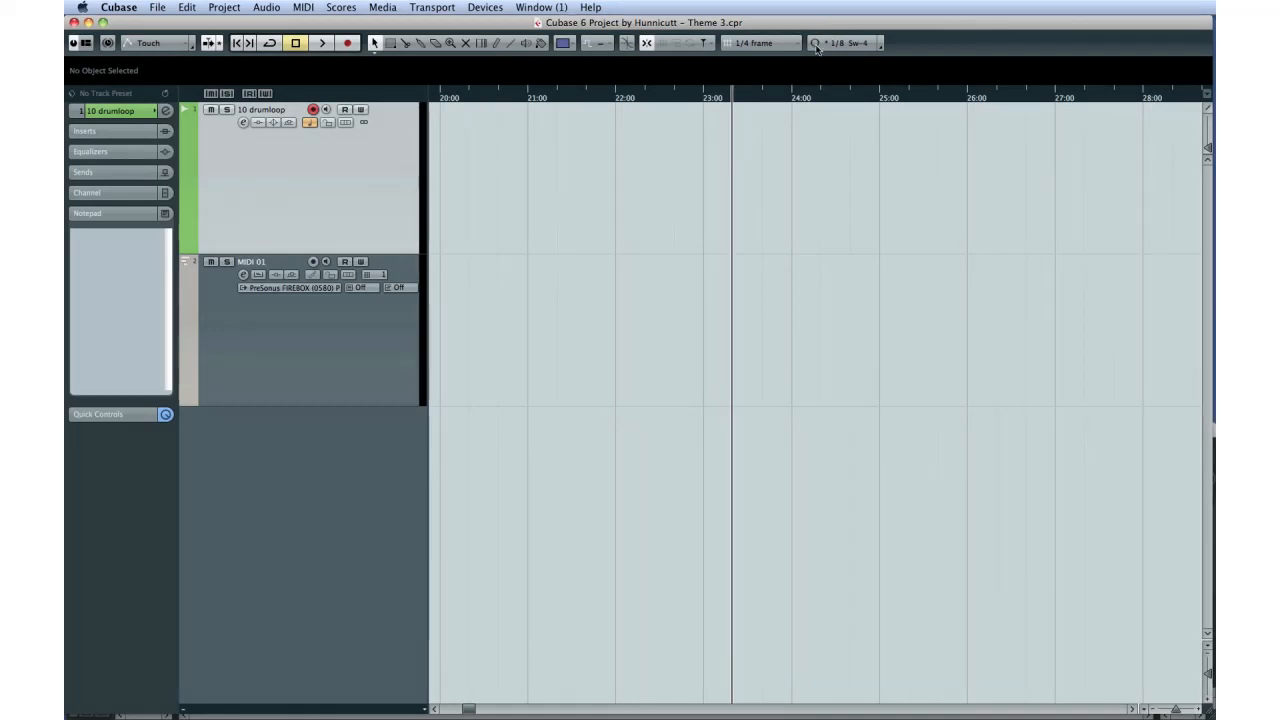
Step: Open the Quantize Panel and look through its list of quantize presets
{"action": "left_click", "coordinate": [881, 44]}
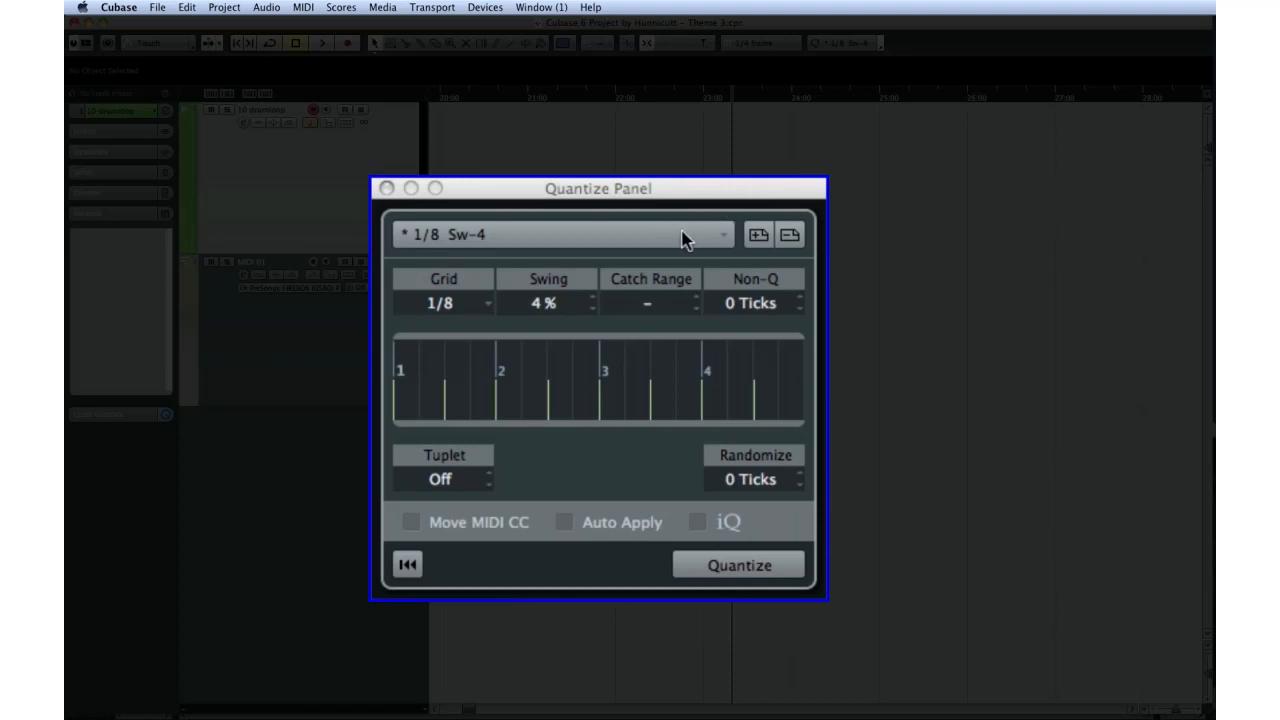
{"action": "left_click", "coordinate": [716, 236]}
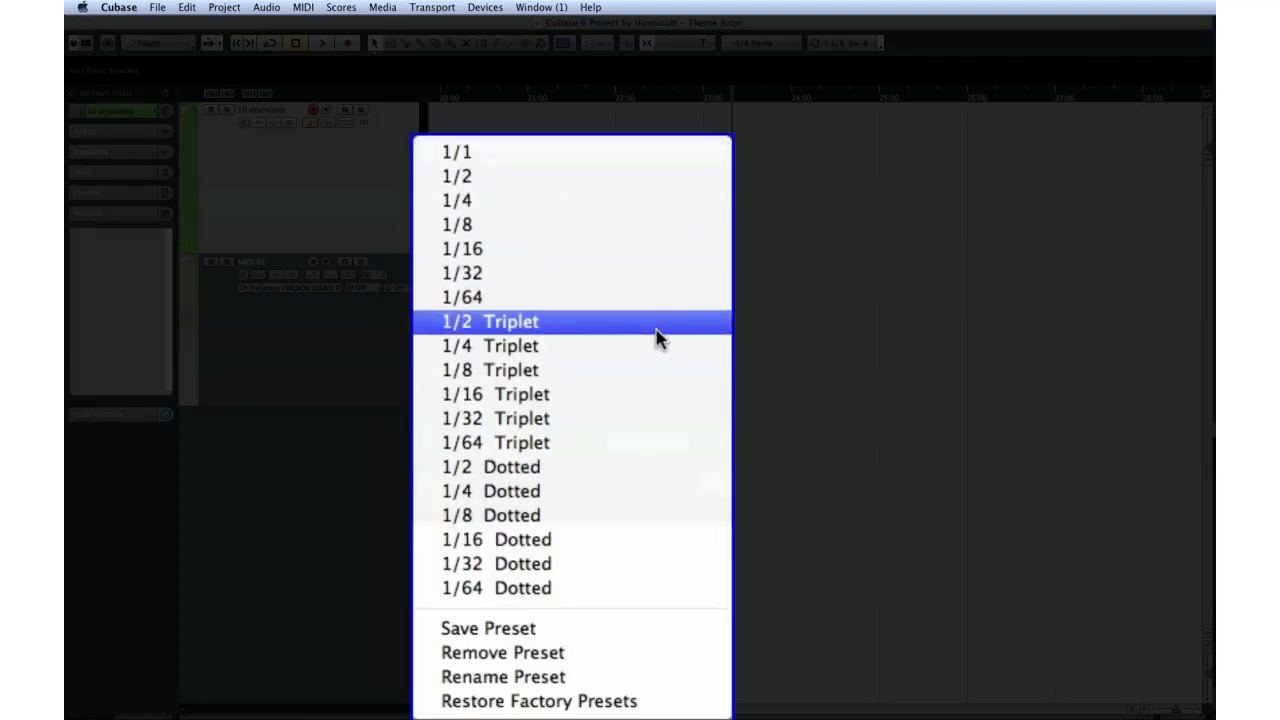
{"action": "left_click", "coordinate": [681, 517]}
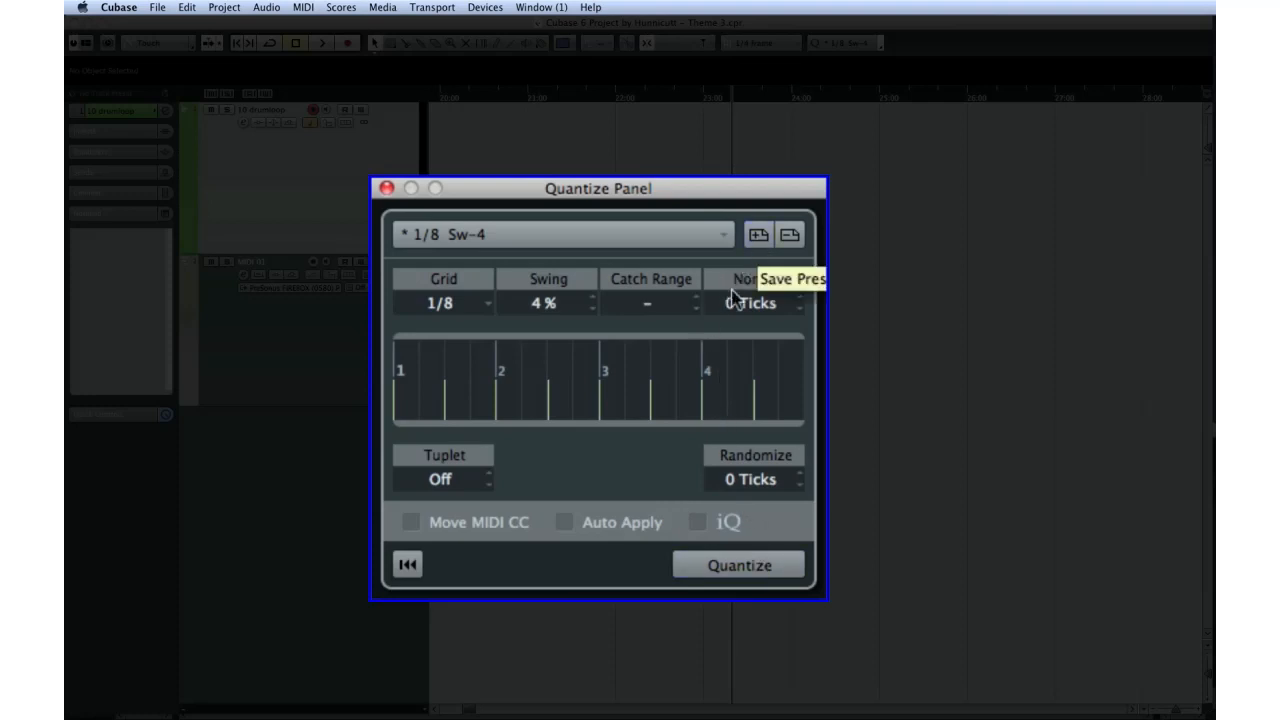
Step: Configure the quantize options by trying iQ, enabling Auto Apply and Move MIDI CC, and setting the catch range to 1%
{"action": "left_click", "coordinate": [697, 522]}
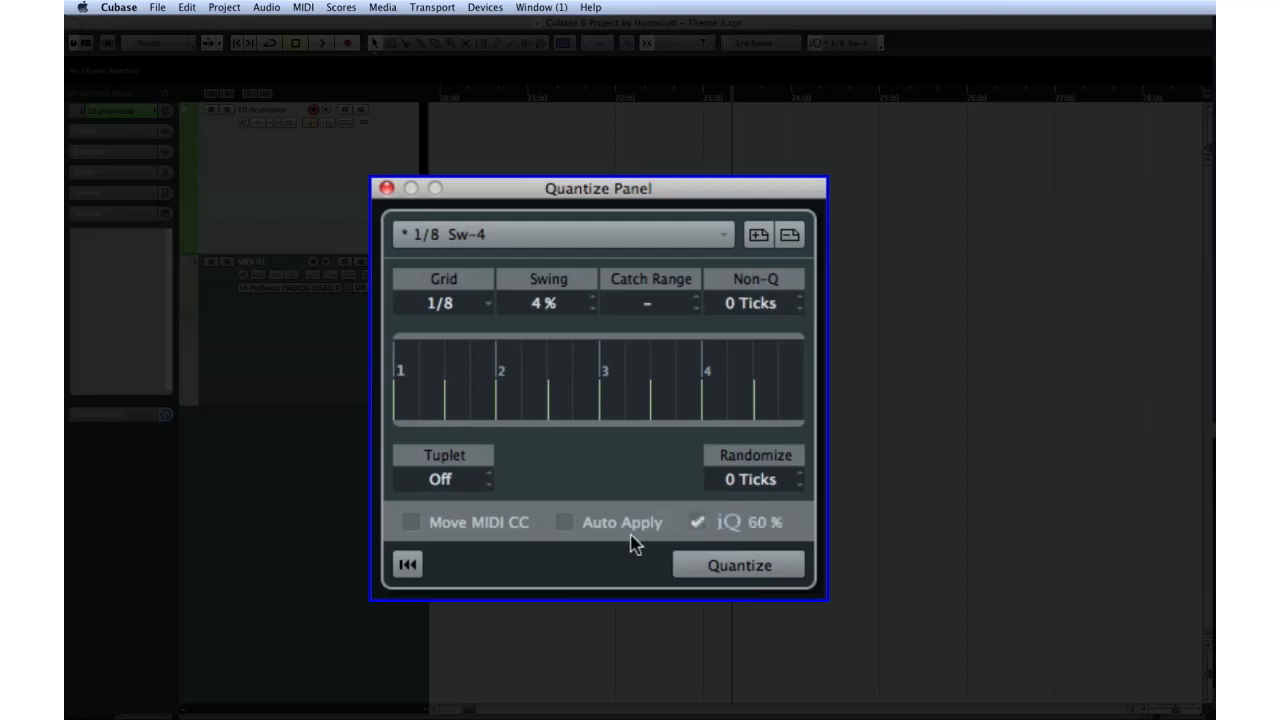
{"action": "left_click", "coordinate": [565, 523]}
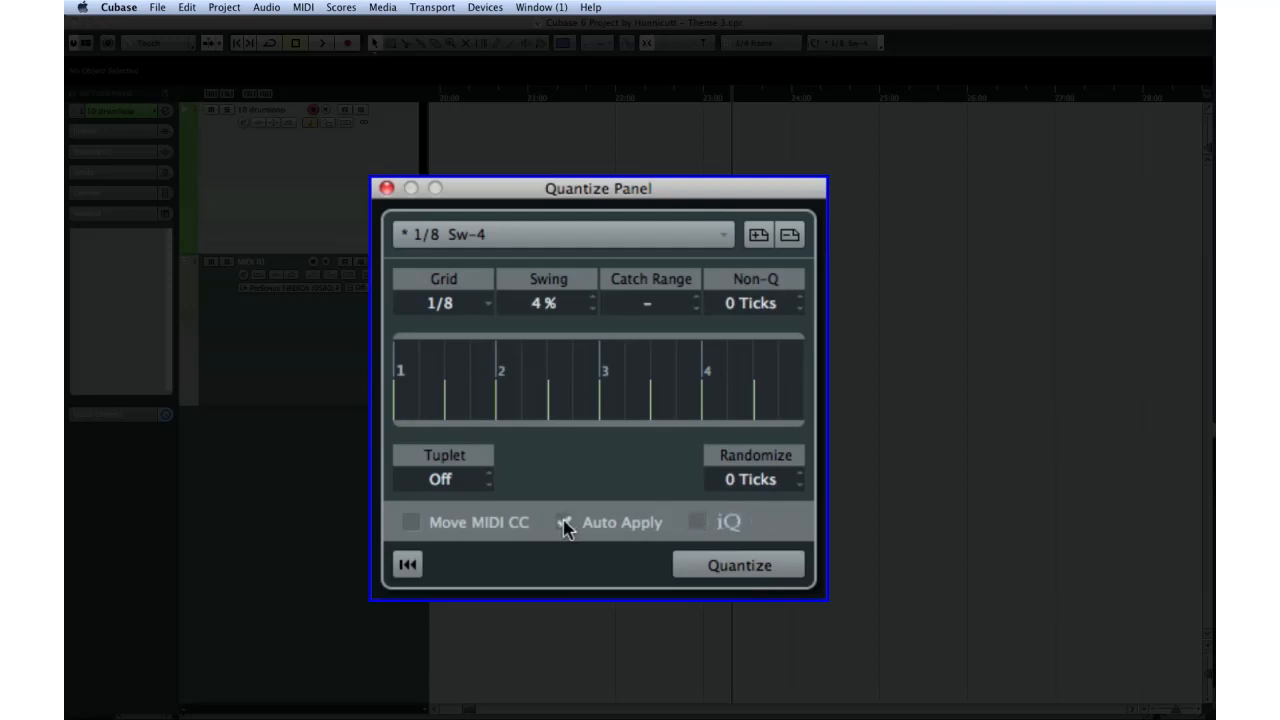
{"action": "left_click", "coordinate": [412, 523]}
{"action": "left_click", "coordinate": [691, 297]}
{"action": "left_click", "coordinate": [693, 296]}
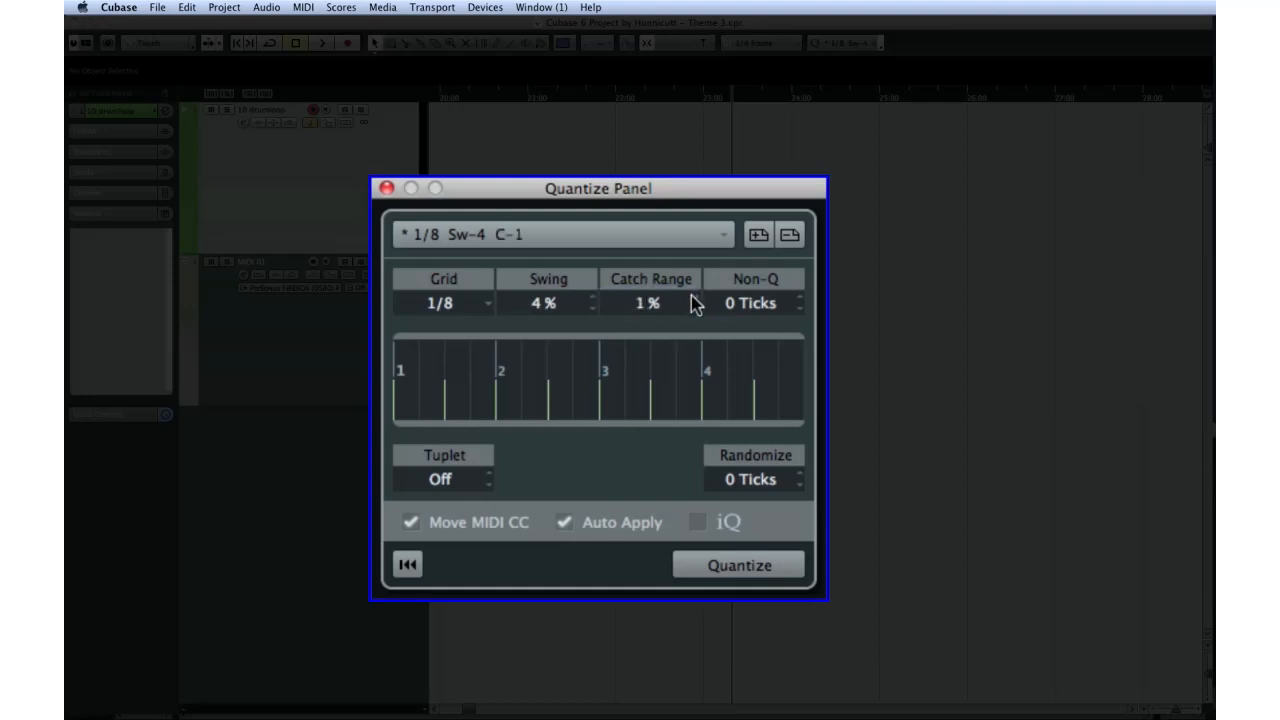